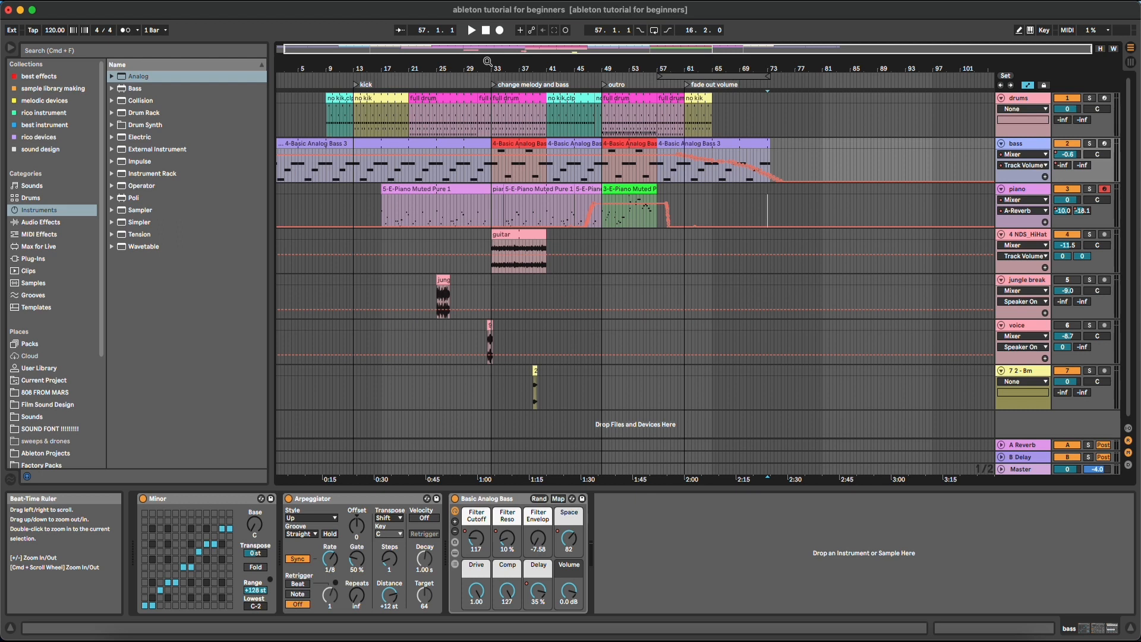
Bring bar 1 back into view, then zoom the arrangement in on bars 35 to 51
{"action": "left_click_drag", "start_coordinate": [481, 67], "coordinate": [487, 68]}
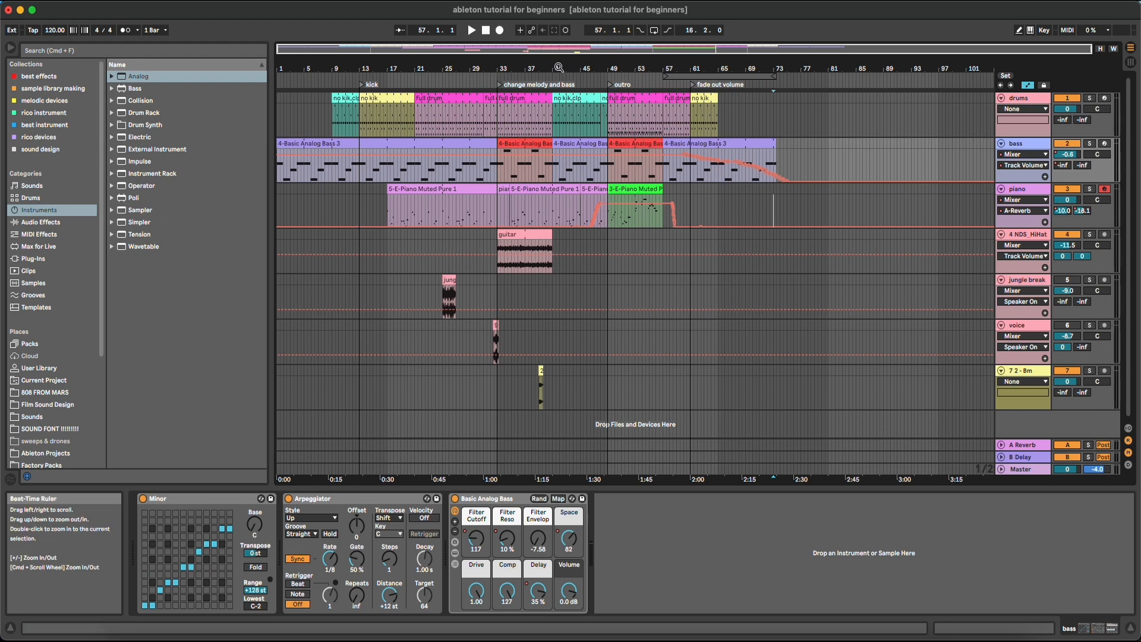
{"action": "left_click_drag", "start_coordinate": [560, 69], "coordinate": [572, 116]}
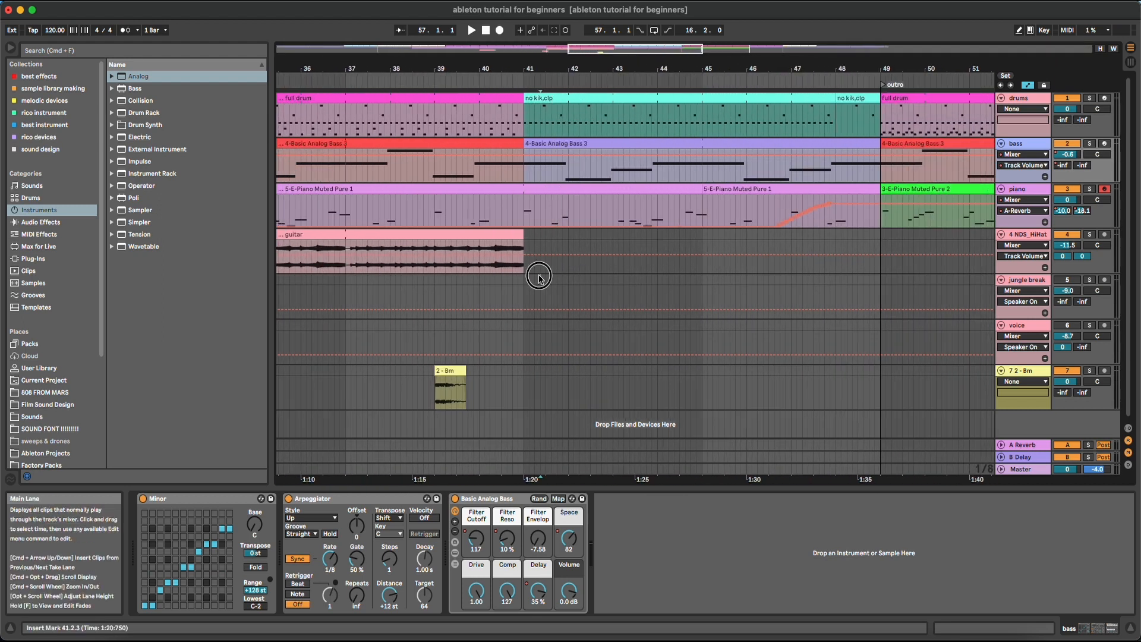
Select bars 41–49 across the jungle break, voice and 7 2-Bm tracks, then zoom into the song's second half
{"action": "left_click_drag", "start_coordinate": [539, 275], "coordinate": [909, 410]}
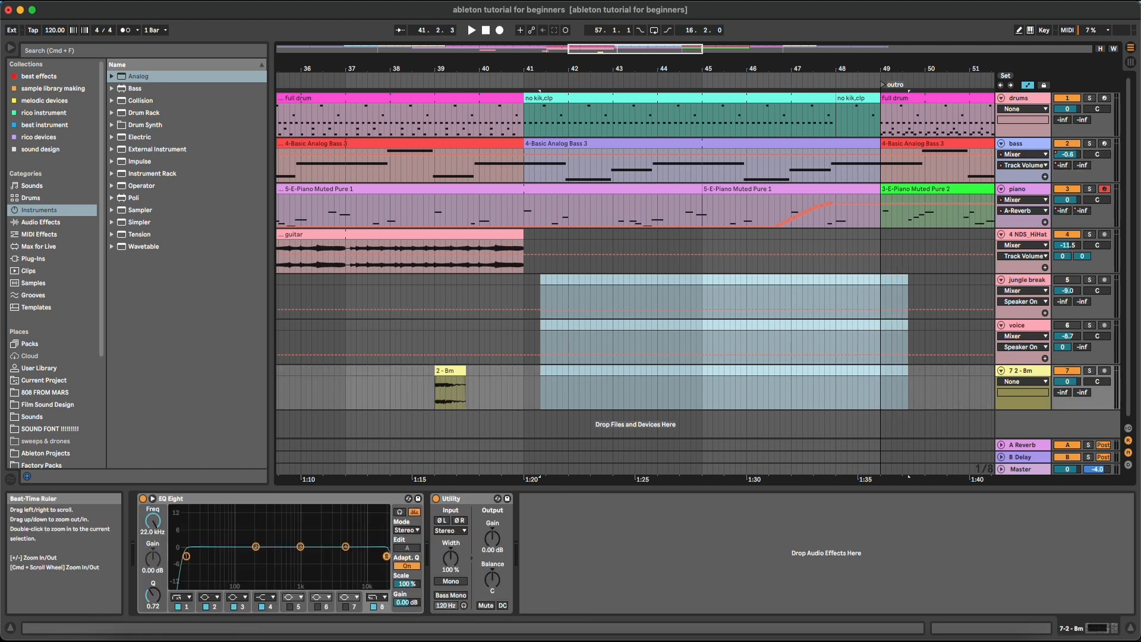
{"action": "left_click_drag", "start_coordinate": [791, 69], "coordinate": [789, 15]}
{"action": "left_click_drag", "start_coordinate": [880, 67], "coordinate": [823, 95]}
Select the empty bass stretch from bar 77.3.1 onward and zoom in on bars 70–83
{"action": "left_click_drag", "start_coordinate": [787, 159], "coordinate": [971, 387]}
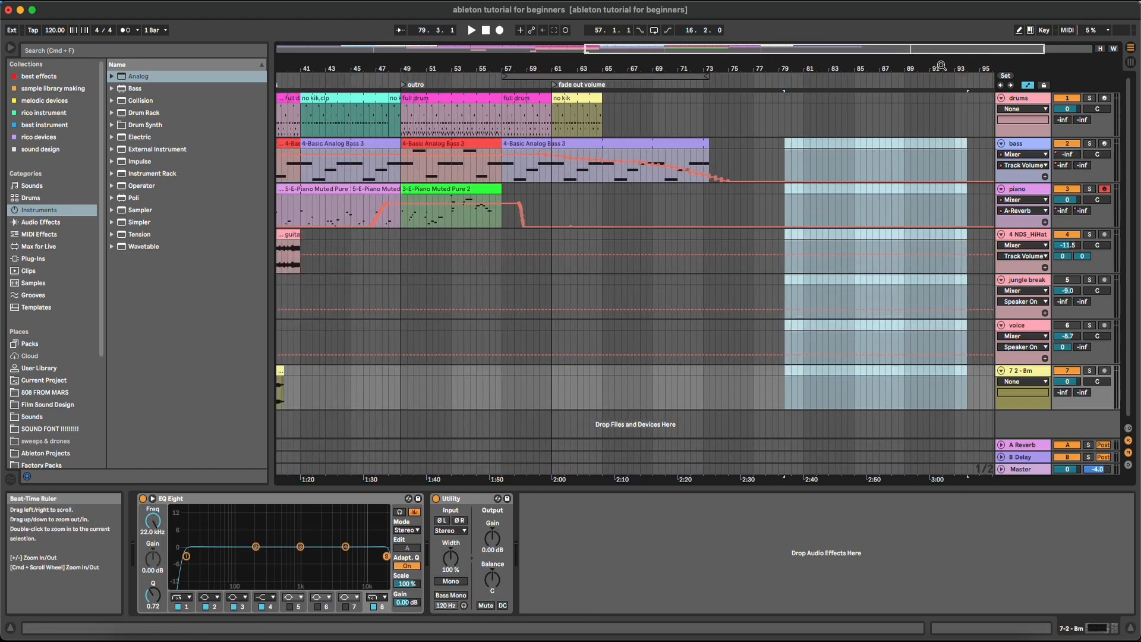
{"action": "left_click_drag", "start_coordinate": [939, 66], "coordinate": [865, 66]}
{"action": "left_click_drag", "start_coordinate": [687, 143], "coordinate": [944, 159]}
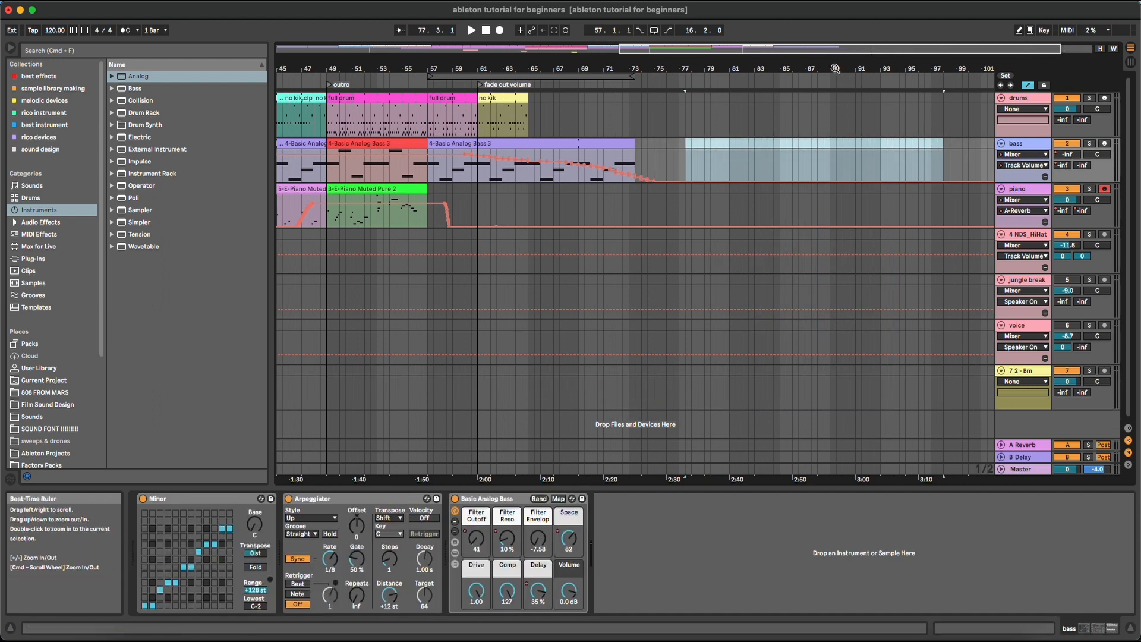
{"action": "left_click_drag", "start_coordinate": [683, 67], "coordinate": [683, 128]}
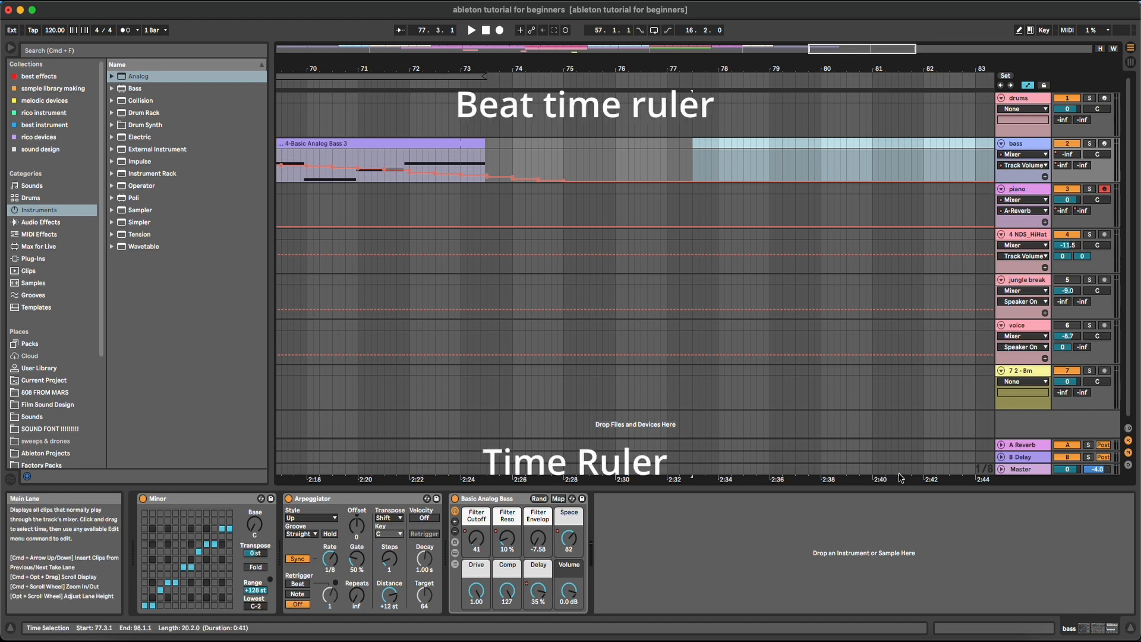
Zoom out to the whole song, then into bars 1–18 to play from bar 3 on drums
{"action": "left_click_drag", "start_coordinate": [624, 68], "coordinate": [987, 12]}
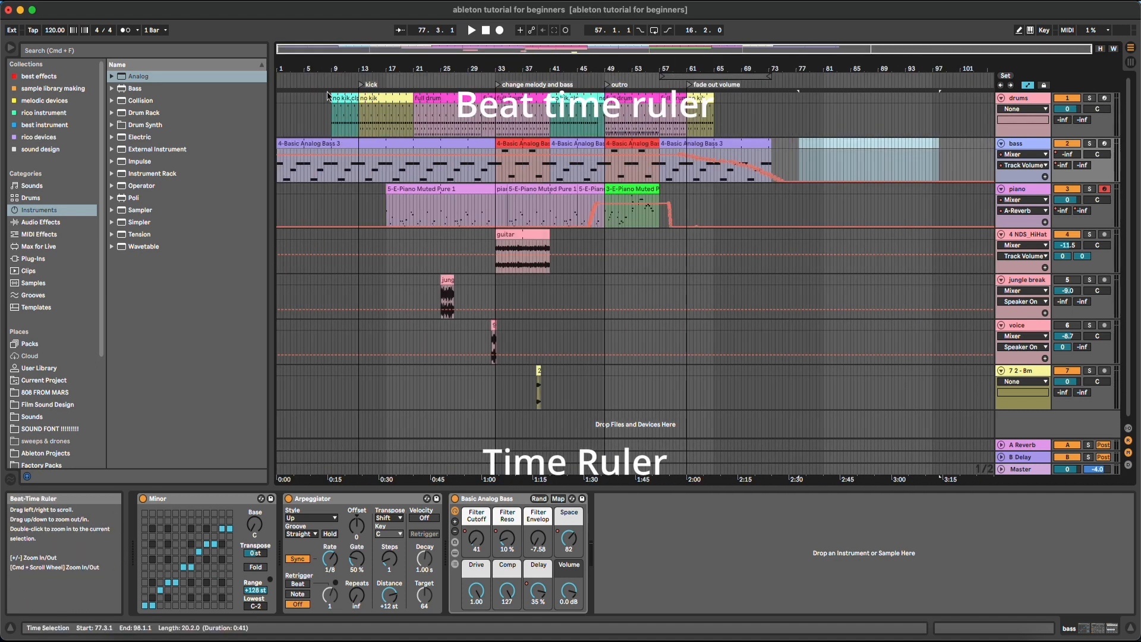
{"action": "left_click_drag", "start_coordinate": [281, 67], "coordinate": [393, 109]}
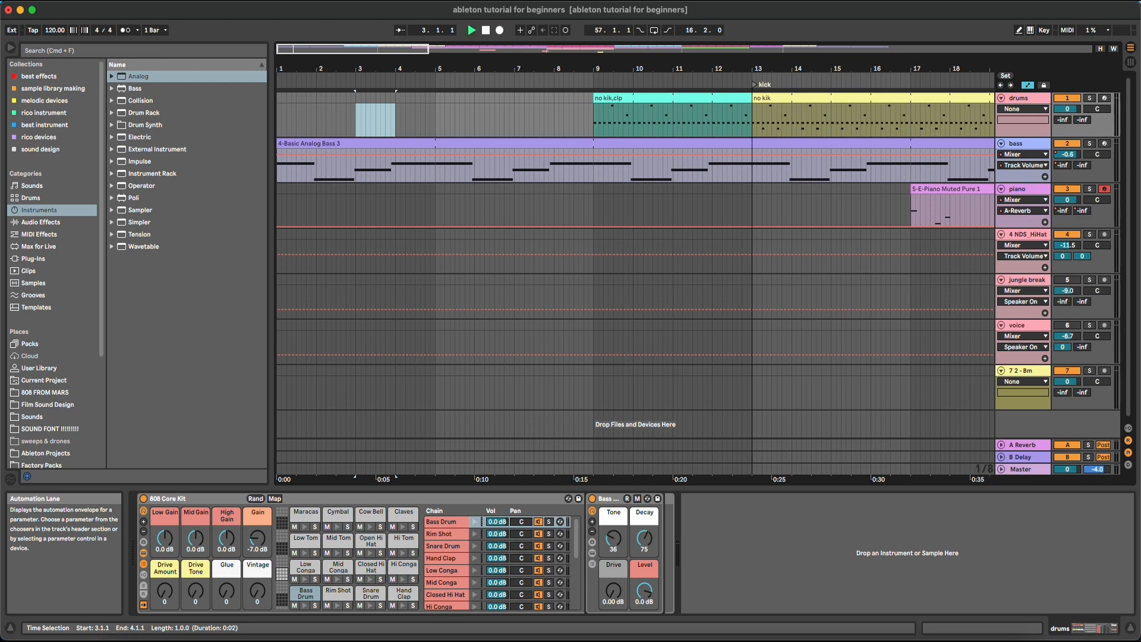
Turn the metronome on and play the song briefly from bar 1
{"action": "key", "text": "space"}
{"action": "left_click", "coordinate": [127, 30]}
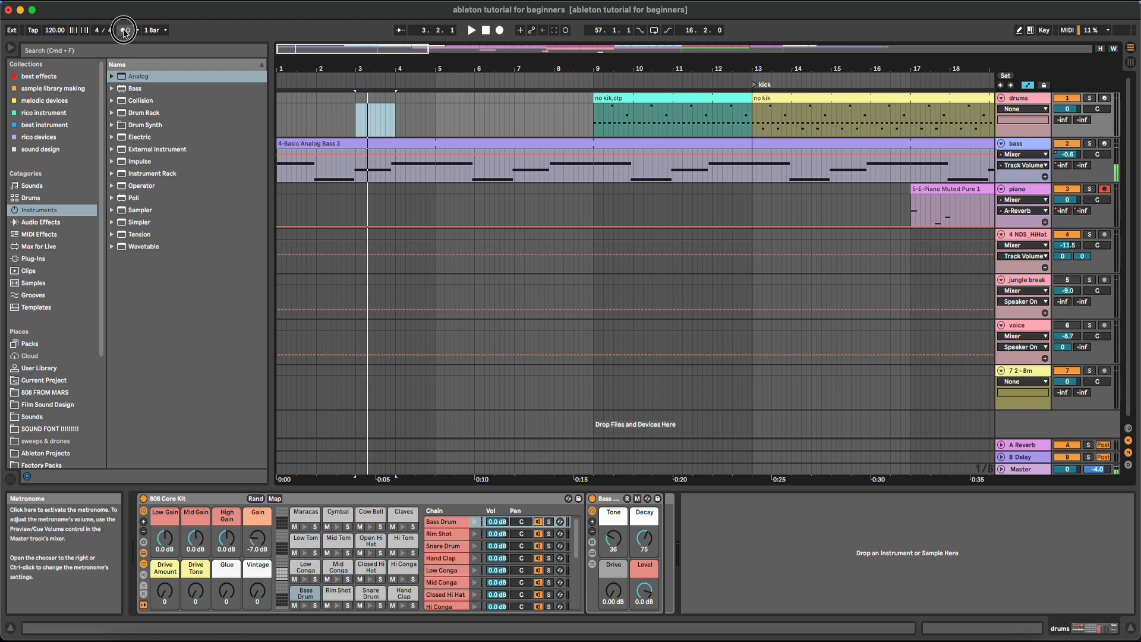
{"action": "left_click", "coordinate": [277, 105]}
{"action": "key", "text": "space"}
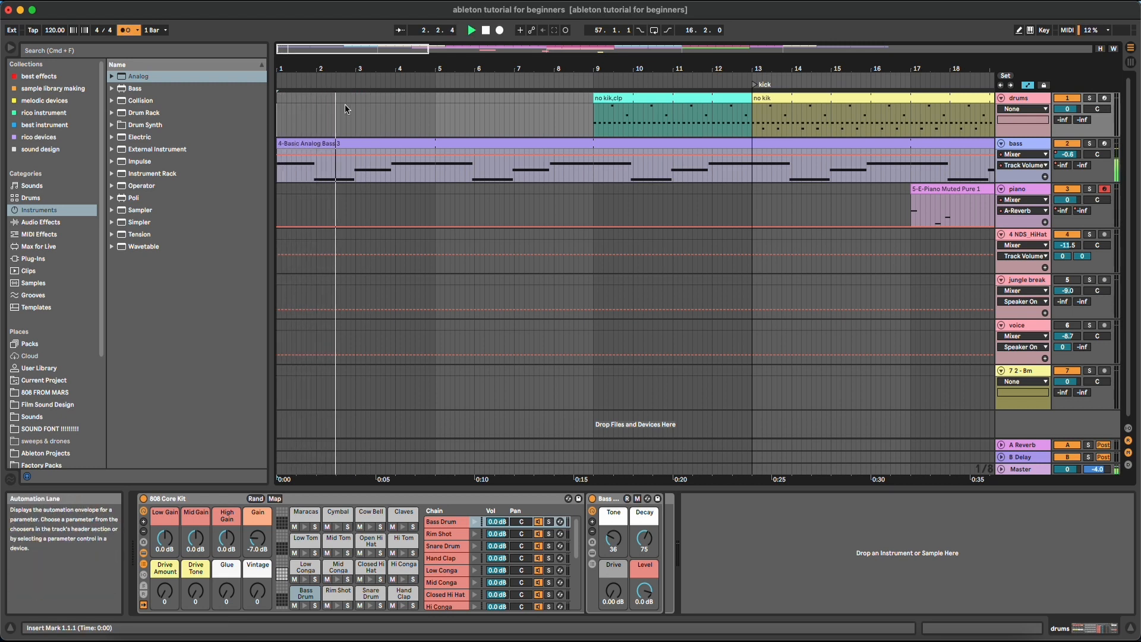
{"action": "key", "text": "space"}
Zoom out to bars 1–28 and select the no kik,clp clip at bar 9 as the start
{"action": "mouse_move", "coordinate": [316, 111]}
{"action": "left_mouse_down"}
{"action": "mouse_move", "coordinate": [275, 115]}
{"action": "mouse_move", "coordinate": [359, 109]}
{"action": "left_mouse_up"}
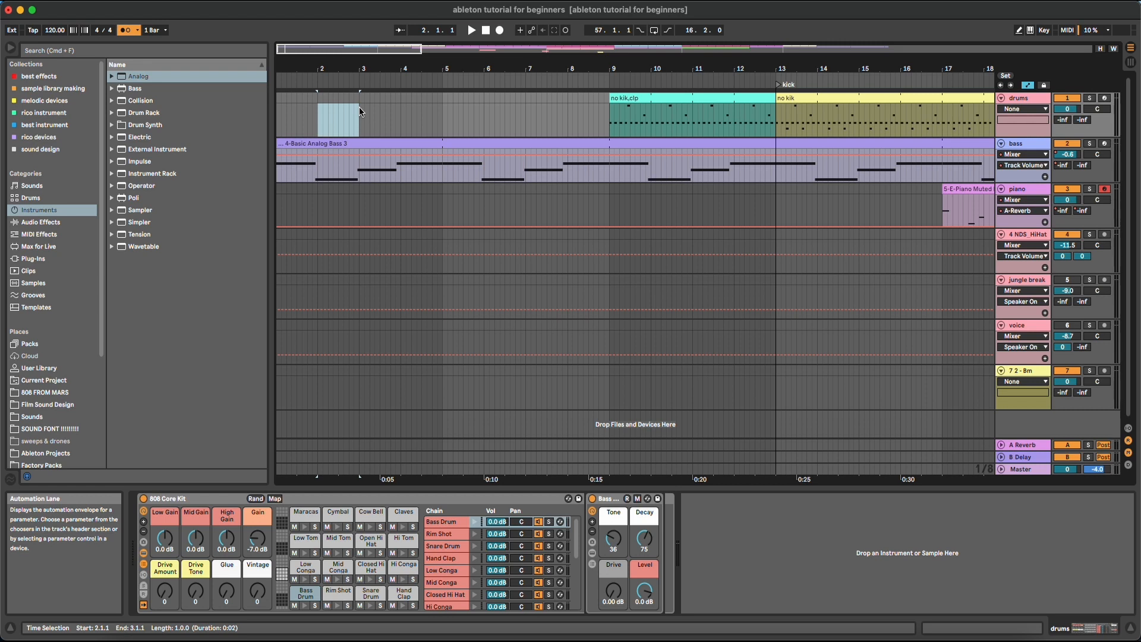
{"action": "left_click_drag", "start_coordinate": [459, 64], "coordinate": [459, 41]}
{"action": "left_click_drag", "start_coordinate": [283, 113], "coordinate": [484, 114]}
{"action": "left_click", "coordinate": [484, 94]}
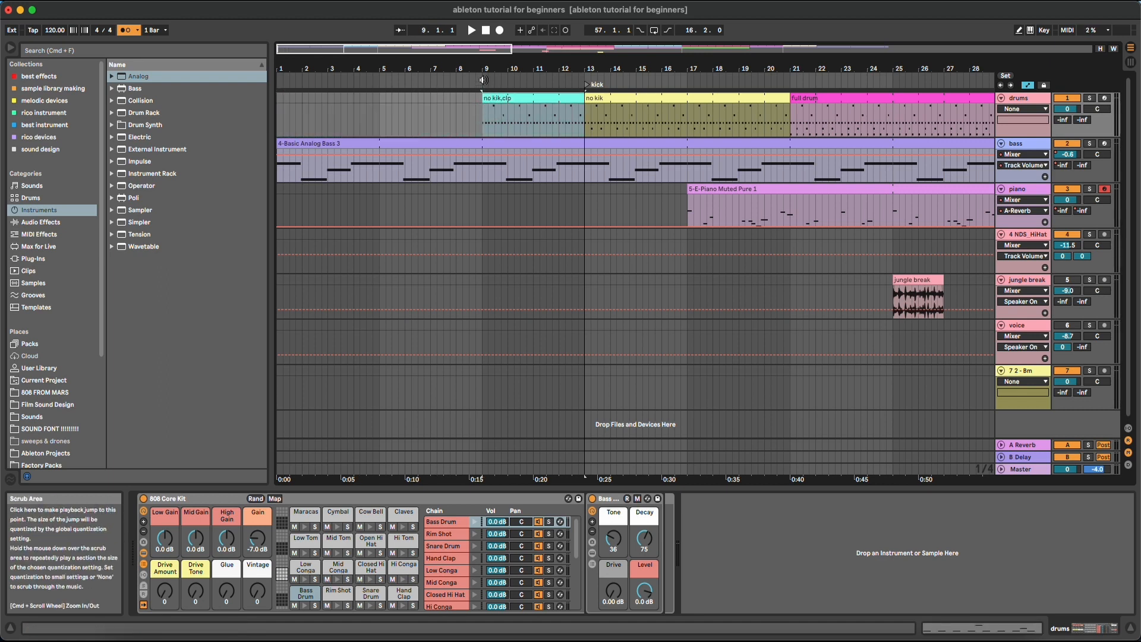
Play from bar 9, turn the metronome off, and stop playback
{"action": "left_click", "coordinate": [483, 79]}
{"action": "left_click", "coordinate": [126, 31]}
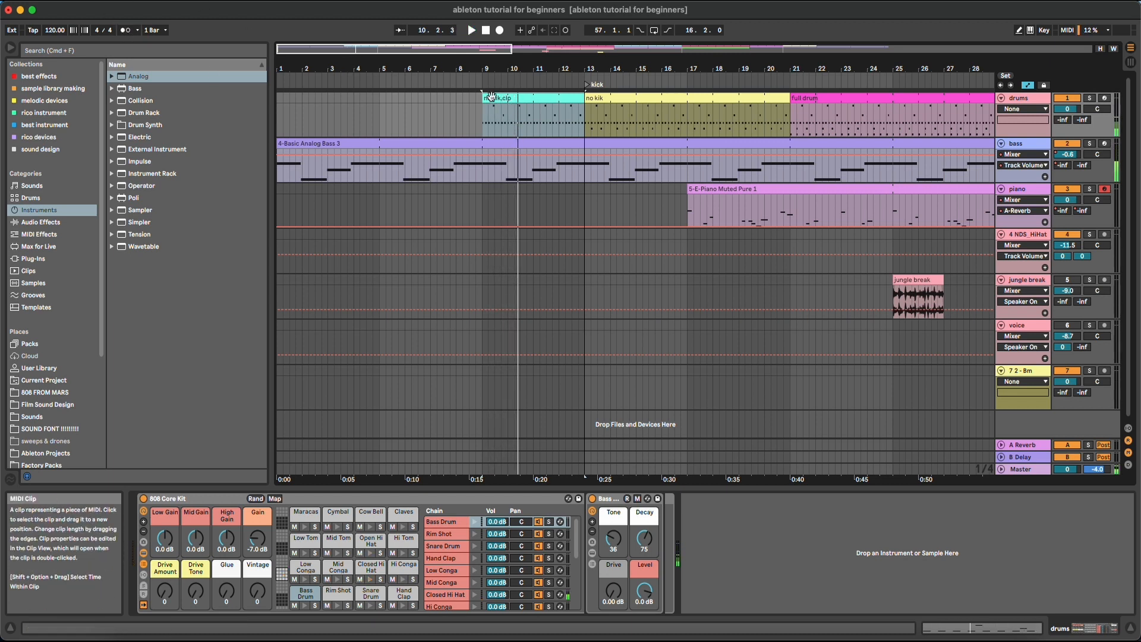
{"action": "left_click", "coordinate": [481, 112]}
{"action": "key", "text": "space"}
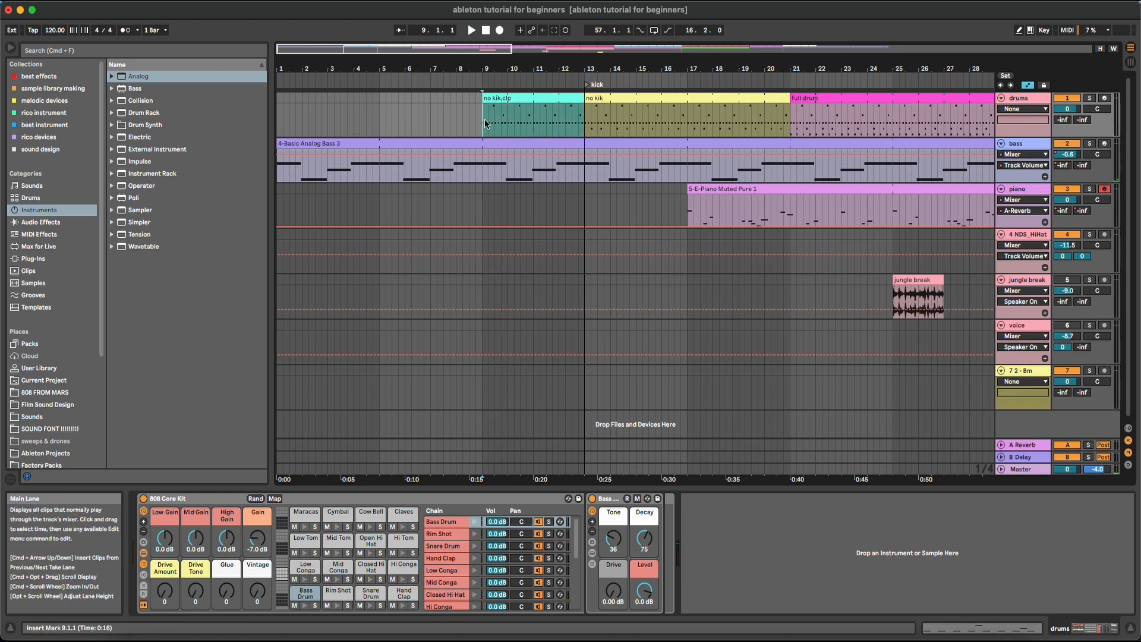
Zoom the view to bars 1–56 and move the start position back to bar 1
{"action": "left_click_drag", "start_coordinate": [482, 73], "coordinate": [483, 78]}
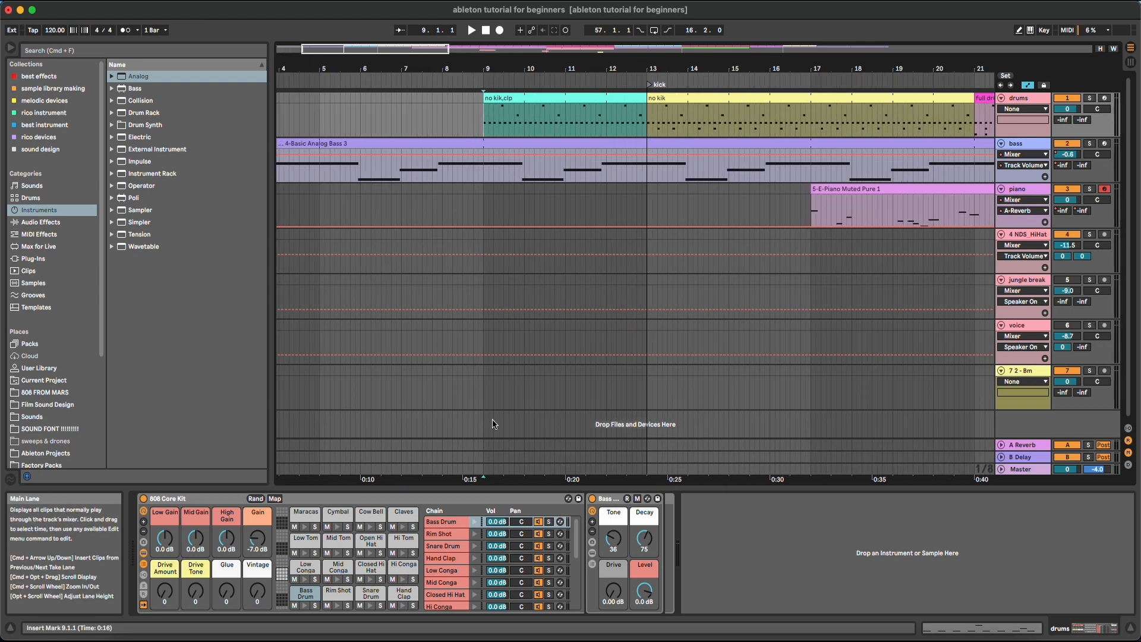
{"action": "left_click_drag", "start_coordinate": [483, 70], "coordinate": [335, 70]}
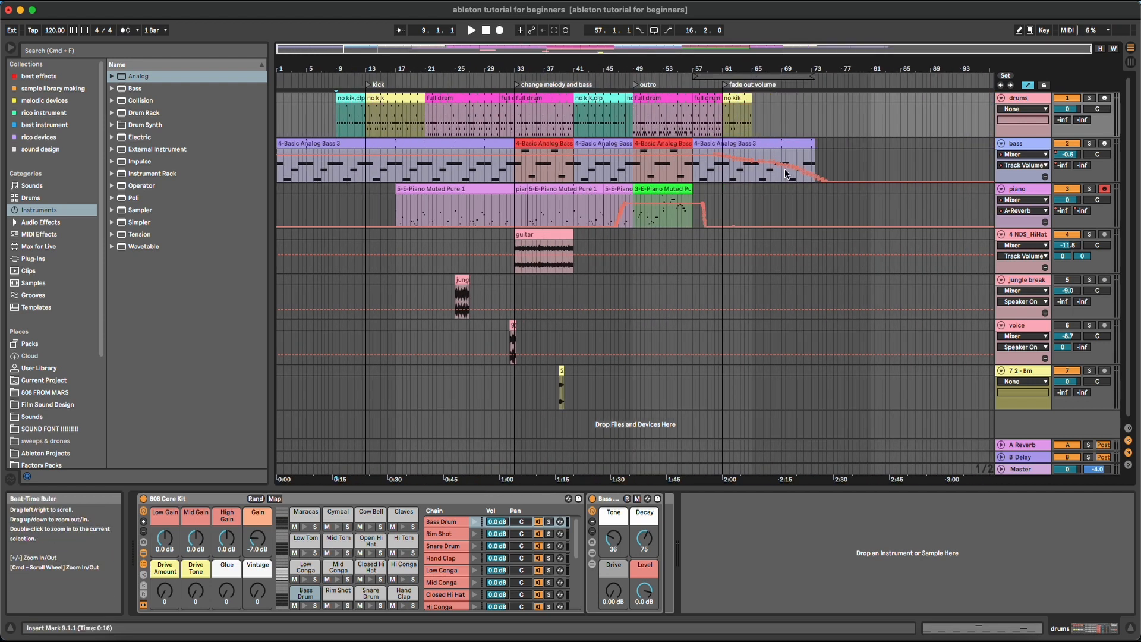
{"action": "left_click_drag", "start_coordinate": [824, 69], "coordinate": [830, 104]}
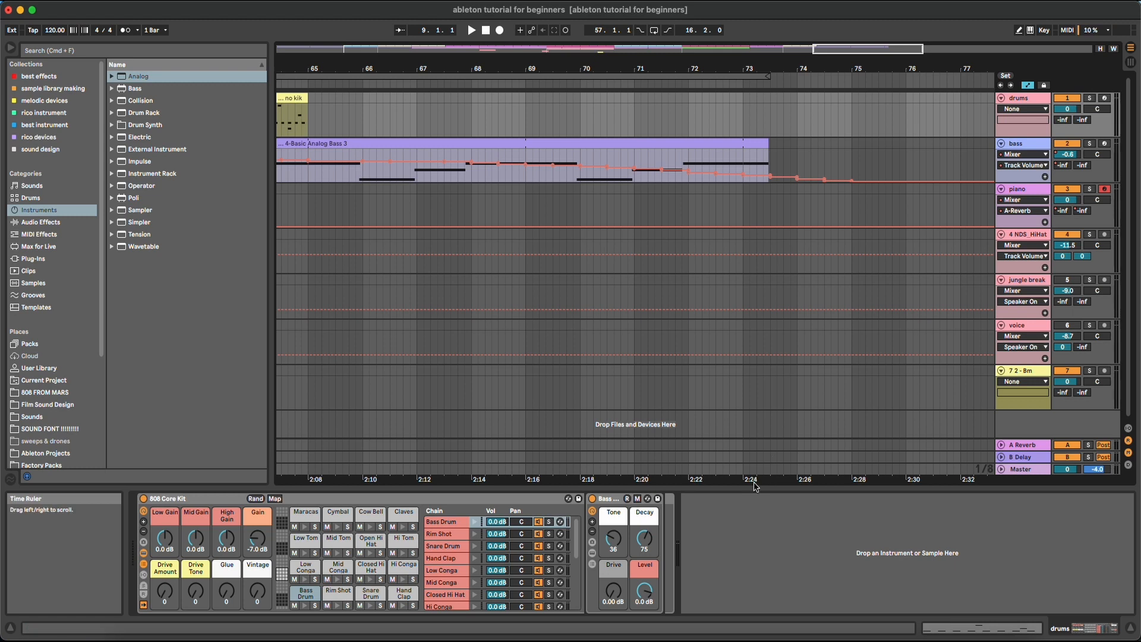
{"action": "left_click_drag", "start_coordinate": [771, 70], "coordinate": [817, 70]}
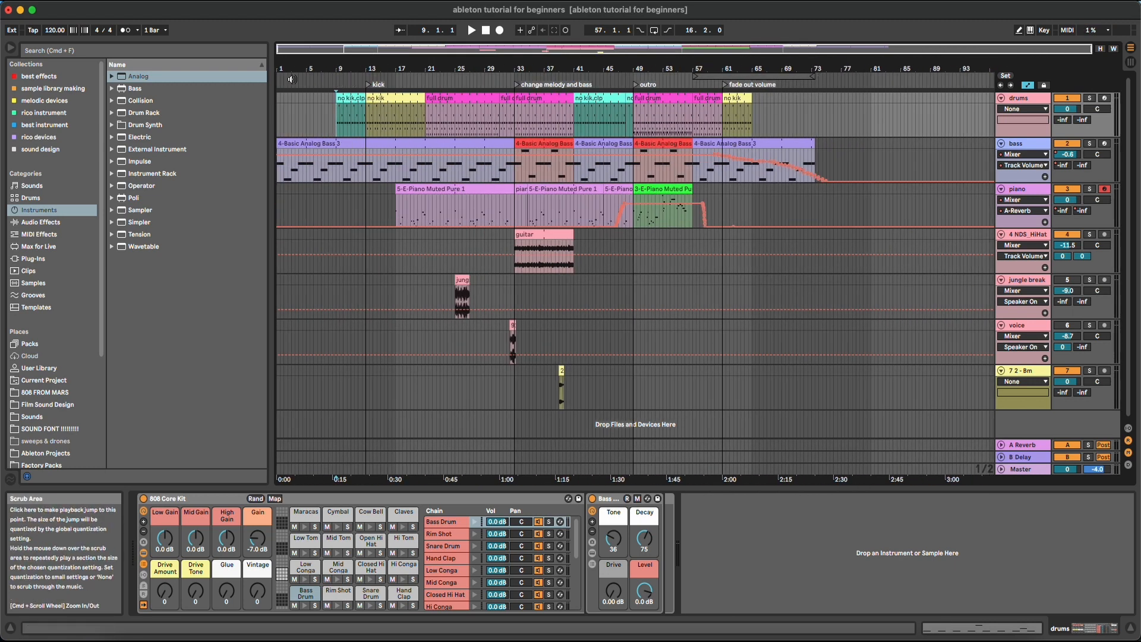
{"action": "mouse_move", "coordinate": [289, 71]}
{"action": "left_mouse_down"}
{"action": "mouse_move", "coordinate": [288, 96]}
{"action": "mouse_move", "coordinate": [517, 111]}
{"action": "mouse_move", "coordinate": [872, 108]}
{"action": "left_mouse_up"}
{"action": "left_click", "coordinate": [280, 110]}
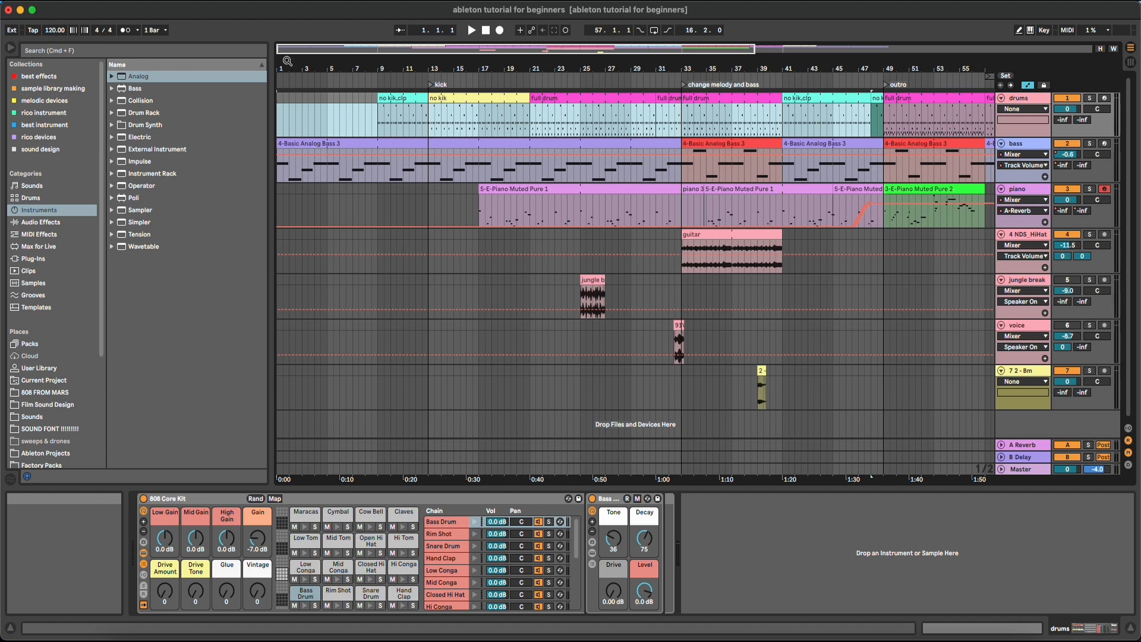
Play from bar 5 with the metronome on, zooming around bars 1–23, then stop
{"action": "left_click_drag", "start_coordinate": [287, 61], "coordinate": [419, 64]}
{"action": "key", "text": "space"}
{"action": "key", "text": "space"}
{"action": "left_click", "coordinate": [126, 32]}
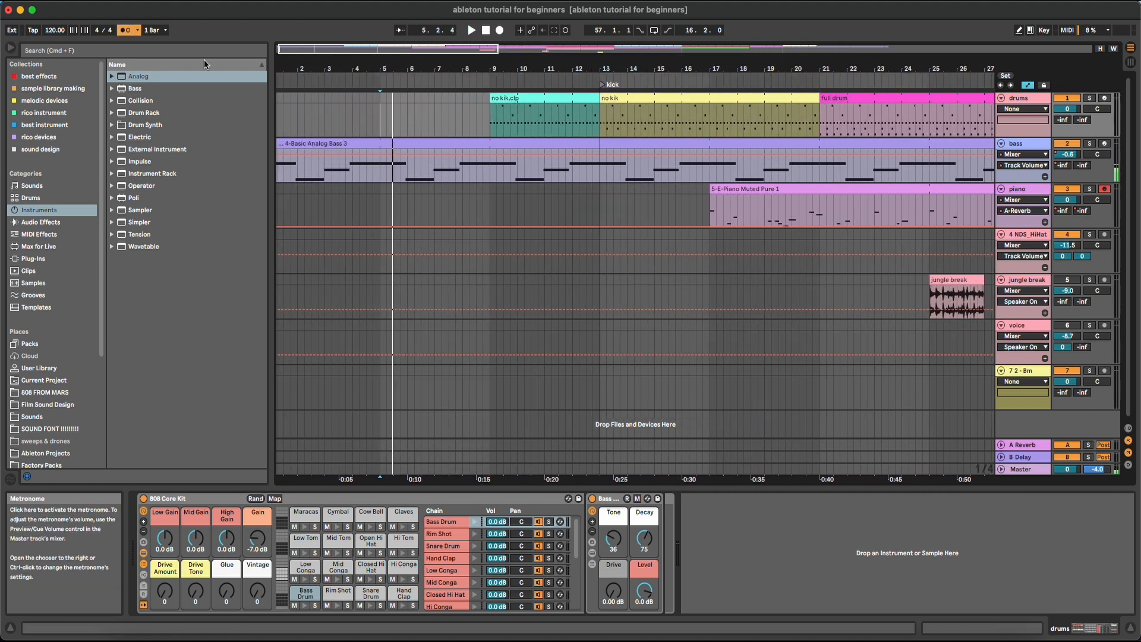
{"action": "key", "text": "space"}
{"action": "key", "text": "plus"}
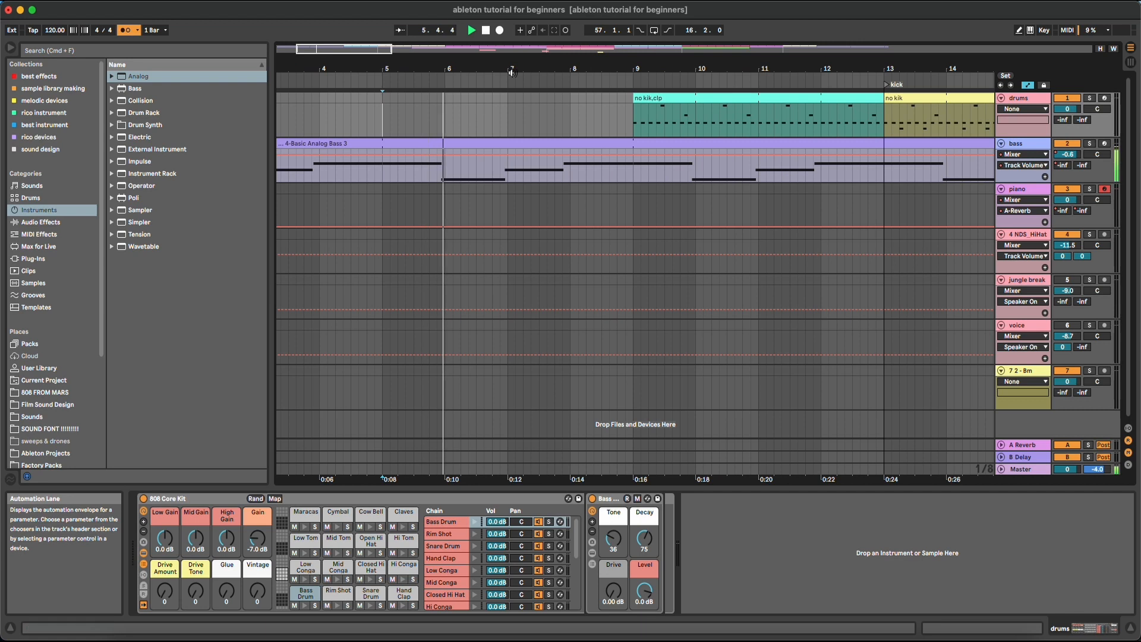
{"action": "key", "text": "minus"}
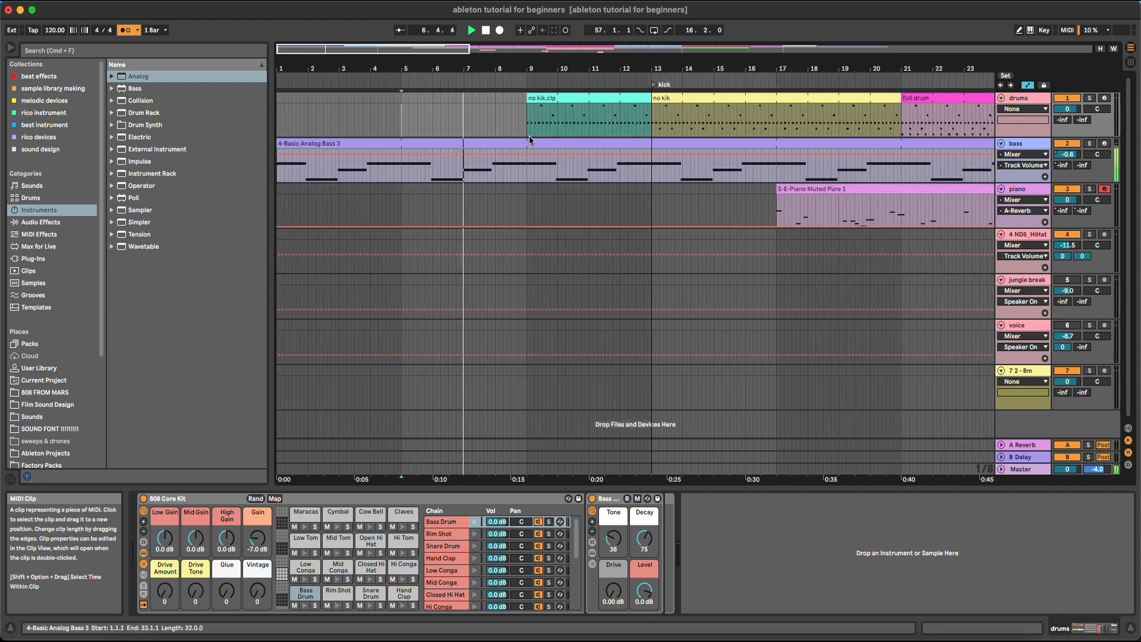
{"action": "key", "text": "space"}
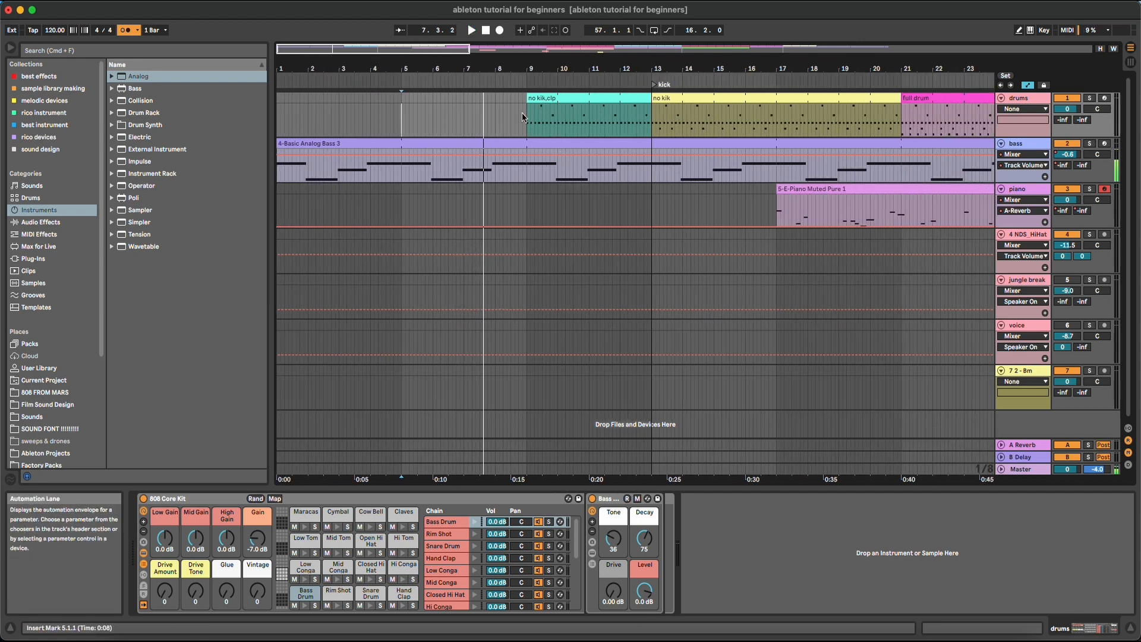
Select drum bars 9–18 and the full drum clip at bar 21, then turn the metronome off
{"action": "left_click_drag", "start_coordinate": [522, 118], "coordinate": [812, 122]}
{"action": "left_click_drag", "start_coordinate": [820, 69], "coordinate": [604, 44]}
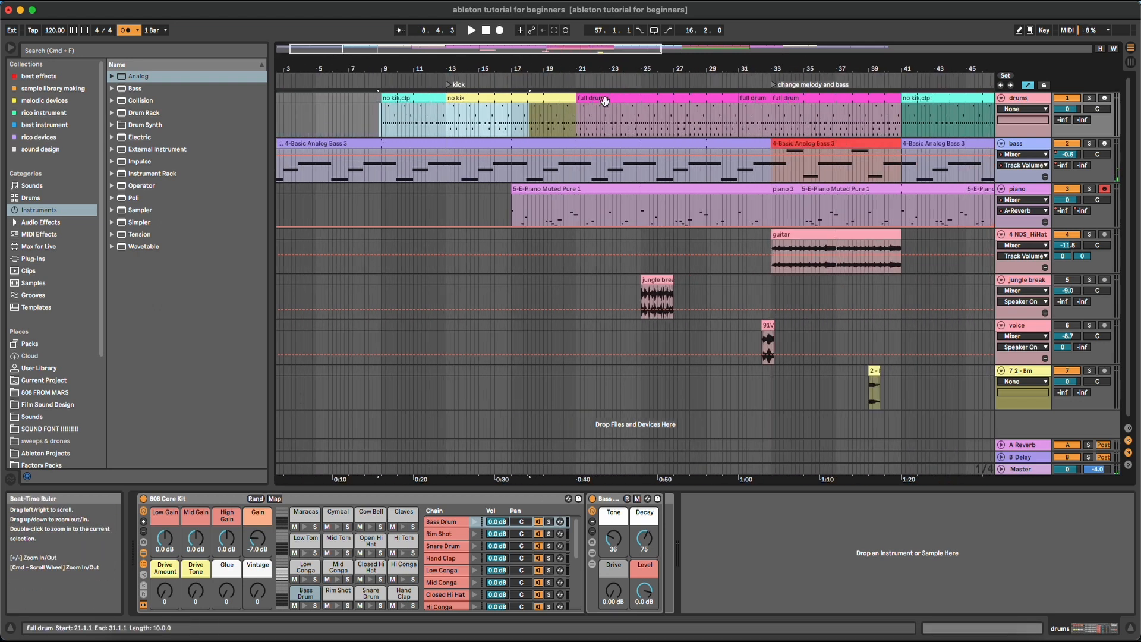
{"action": "left_click", "coordinate": [604, 101]}
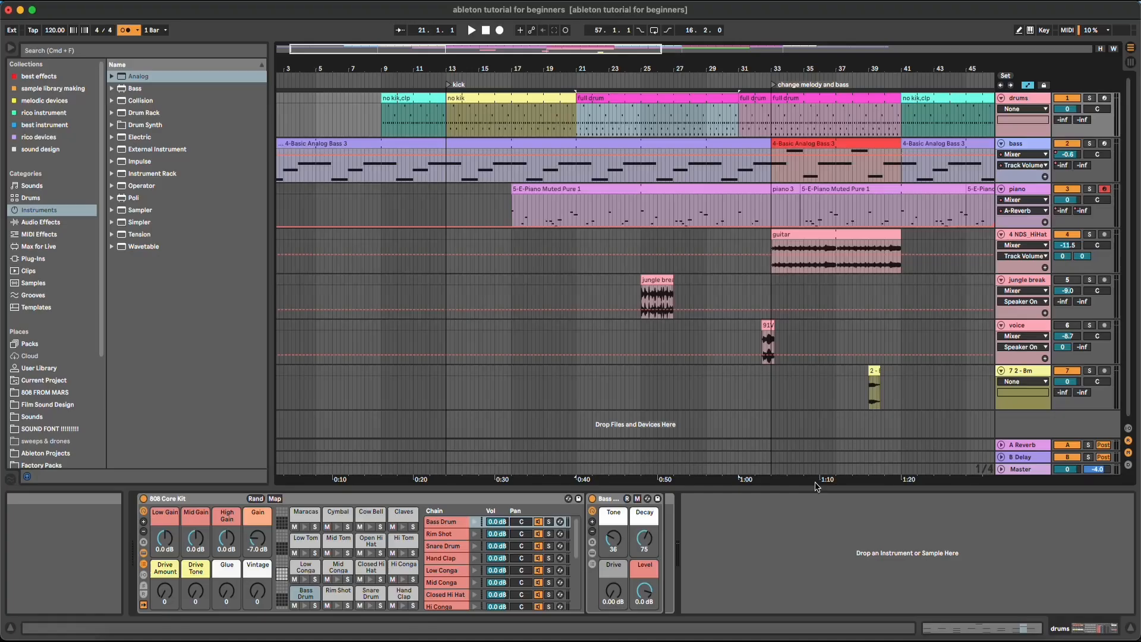
{"action": "left_click", "coordinate": [124, 29]}
Make the 4 NDS_HiHat lane taller and select bars 5–9 on it
{"action": "left_click_drag", "start_coordinate": [350, 68], "coordinate": [469, 69]}
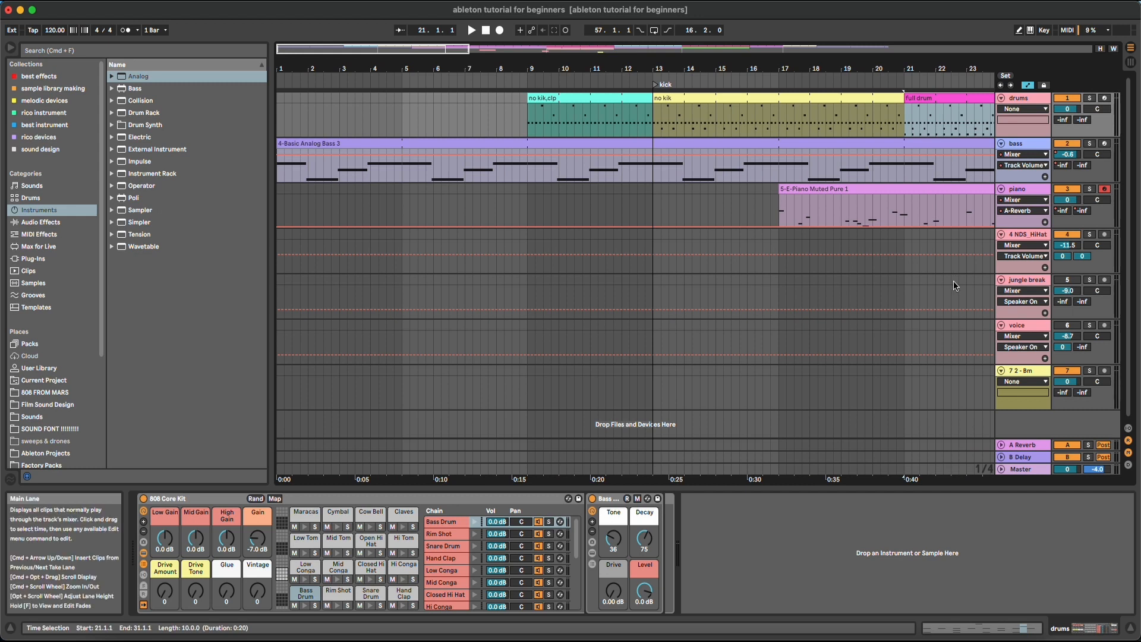
{"action": "left_click_drag", "start_coordinate": [1027, 273], "coordinate": [1027, 360]}
{"action": "left_click_drag", "start_coordinate": [423, 249], "coordinate": [596, 254]}
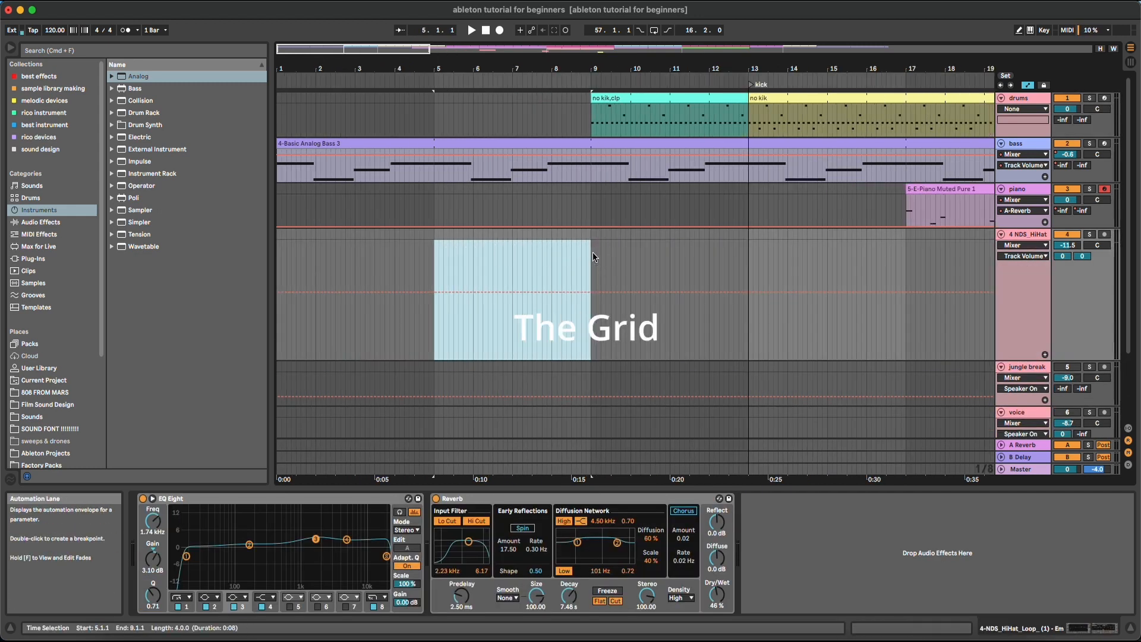
Try several time selections on the HiHat track, ending with bars 15 to 23
{"action": "left_click_drag", "start_coordinate": [815, 255], "coordinate": [287, 263]}
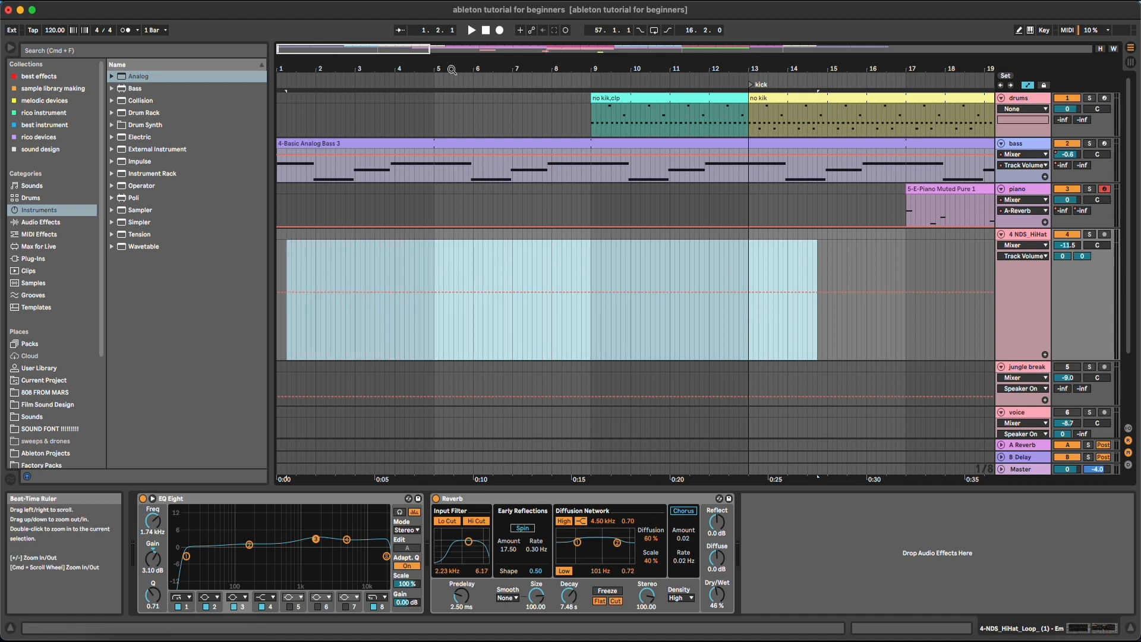
{"action": "left_click_drag", "start_coordinate": [451, 69], "coordinate": [451, 35]}
{"action": "left_click", "coordinate": [442, 257]}
{"action": "left_click_drag", "start_coordinate": [442, 257], "coordinate": [886, 260]}
{"action": "left_click_drag", "start_coordinate": [778, 252], "coordinate": [586, 240]}
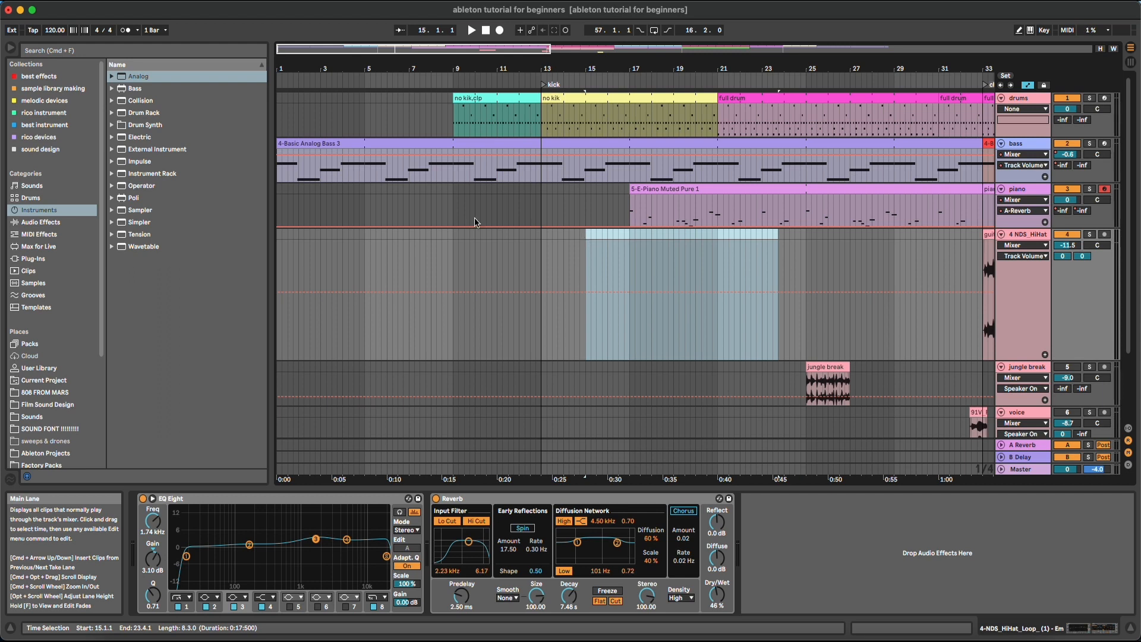
{"action": "scroll", "coordinate": [474, 272], "scroll_direction": "up", "scroll_amount": 5}
Place the insert marker at bar 9, zoom in and back out, then move it to 10.3.1
{"action": "left_click", "coordinate": [461, 255]}
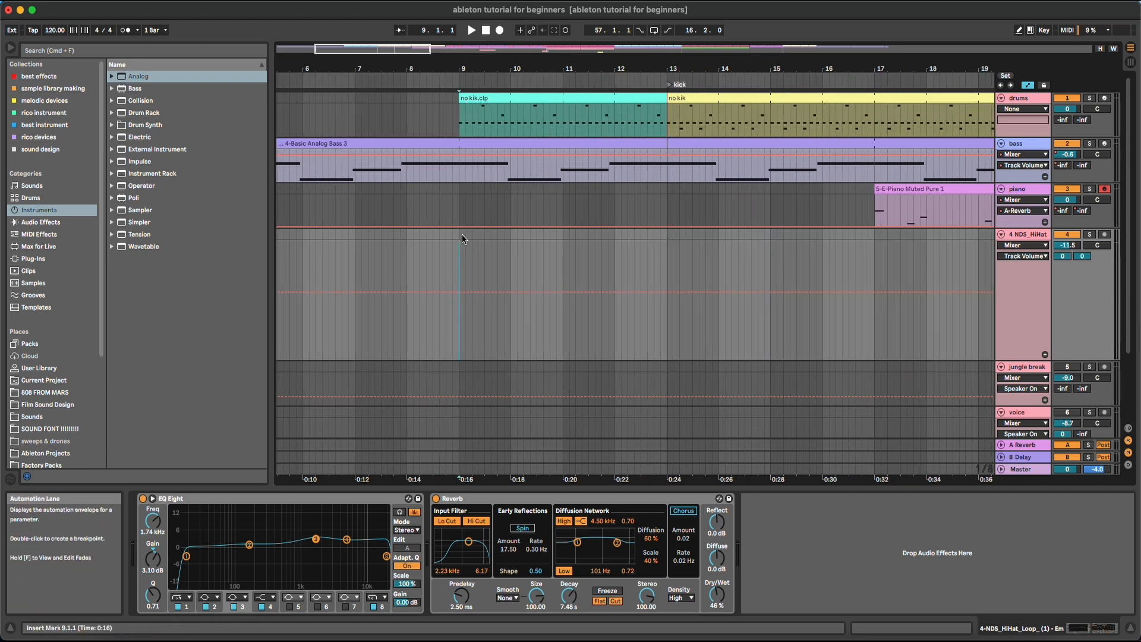
{"action": "left_click_drag", "start_coordinate": [473, 69], "coordinate": [472, 282]}
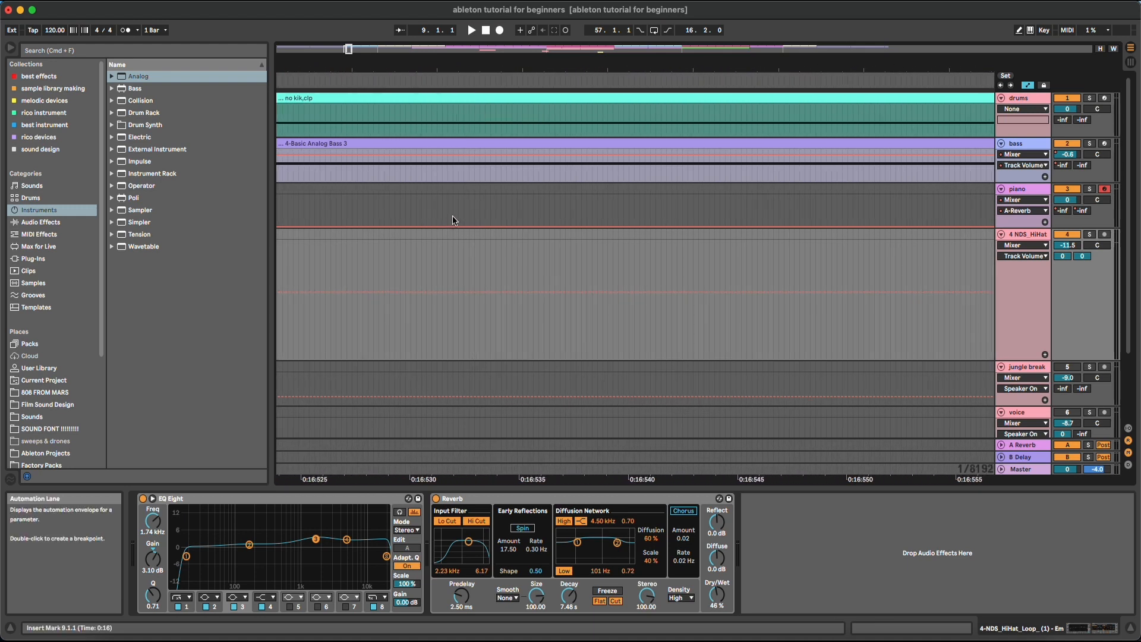
{"action": "left_click_drag", "start_coordinate": [457, 67], "coordinate": [413, 4]}
{"action": "left_click_drag", "start_coordinate": [417, 60], "coordinate": [341, 119]}
{"action": "left_click", "coordinate": [366, 267]}
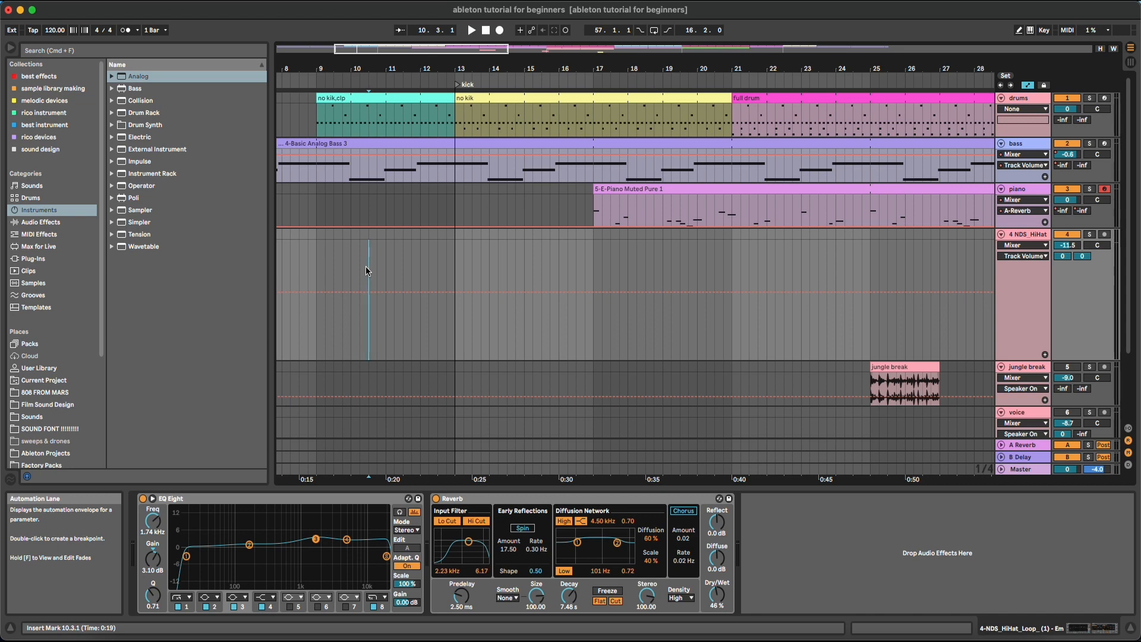
Set the fixed grid to 1 Bar and select bars 1–3 and 11–13 on the hi-hat lane
{"action": "right_click", "coordinate": [366, 266]}
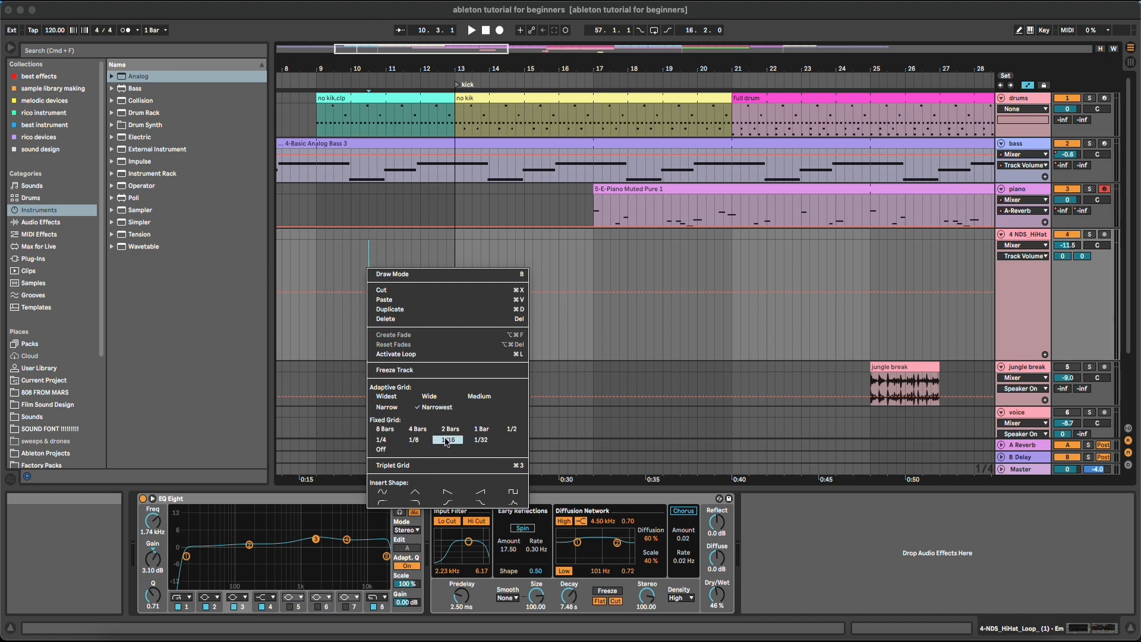
{"action": "left_click", "coordinate": [483, 428]}
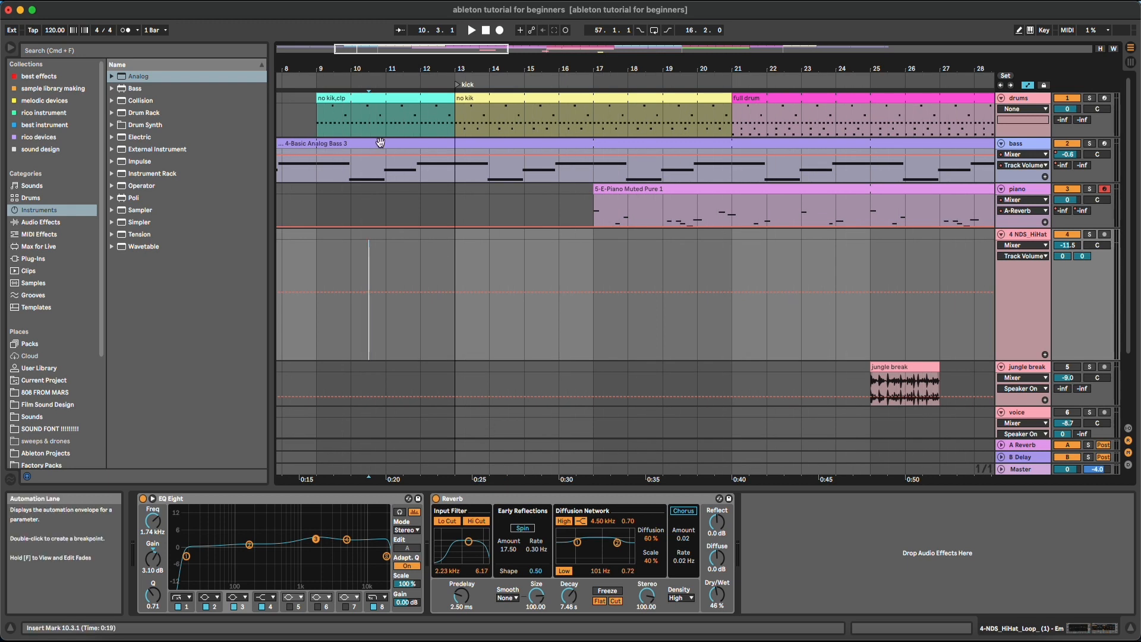
{"action": "scroll", "coordinate": [465, 84], "scroll_direction": "left", "scroll_amount": 5}
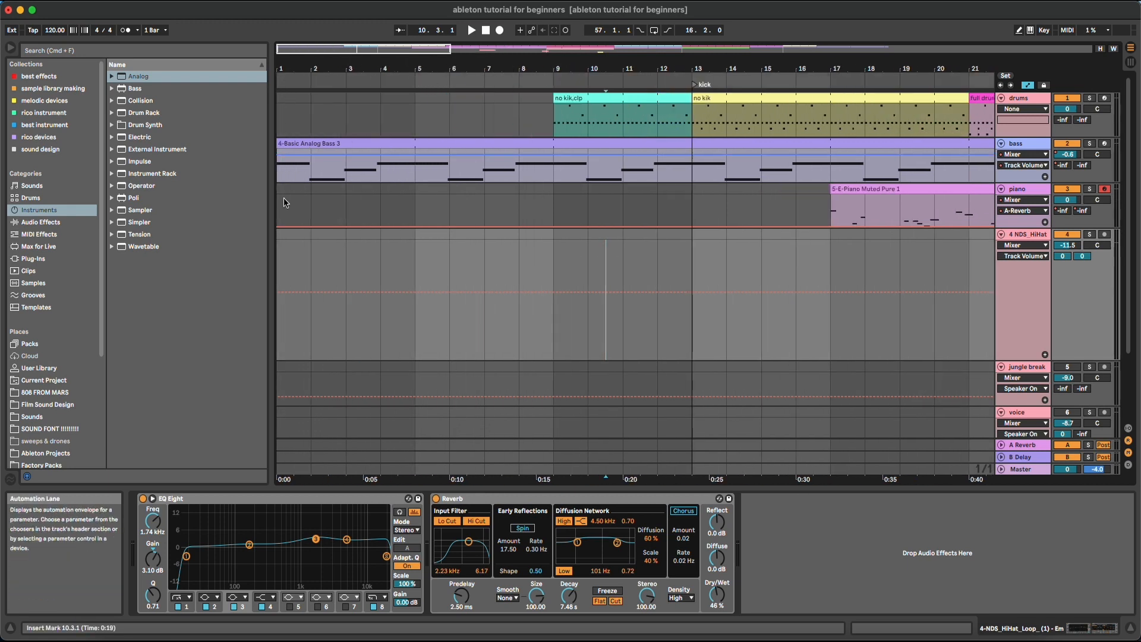
{"action": "left_click_drag", "start_coordinate": [280, 256], "coordinate": [718, 271]}
{"action": "left_click_drag", "start_coordinate": [630, 250], "coordinate": [692, 267]}
Test 1-bar snapping with hi-hat selections around bars 5–7, leaving the insert point at bar 7
{"action": "left_click_drag", "start_coordinate": [437, 69], "coordinate": [437, 242]}
{"action": "left_click", "coordinate": [499, 245]}
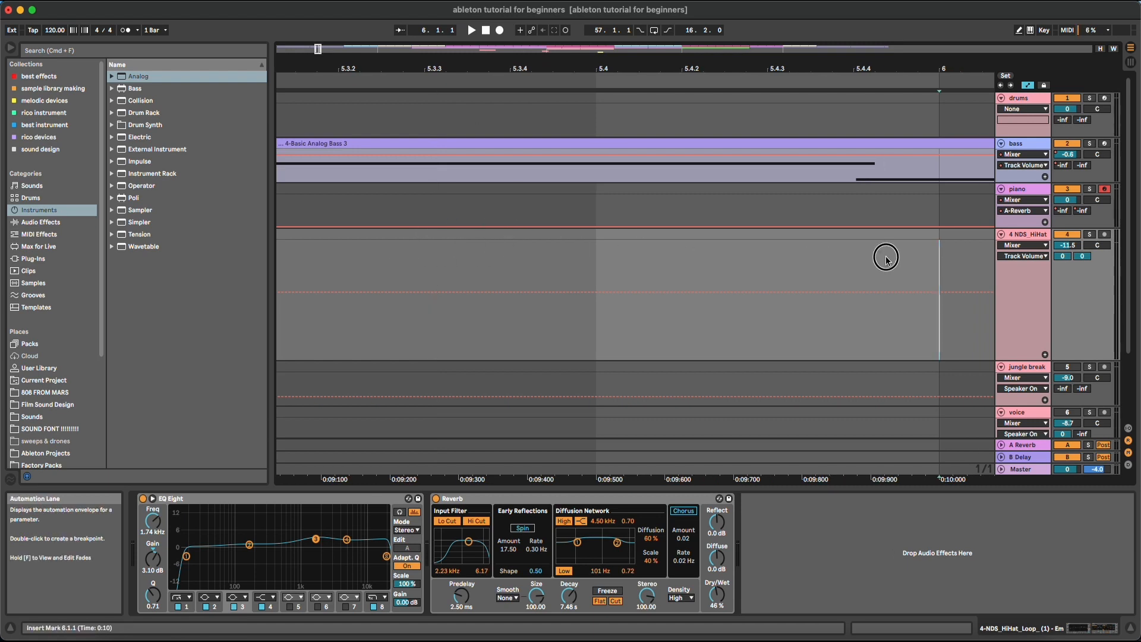
{"action": "left_click_drag", "start_coordinate": [450, 241], "coordinate": [786, 238]}
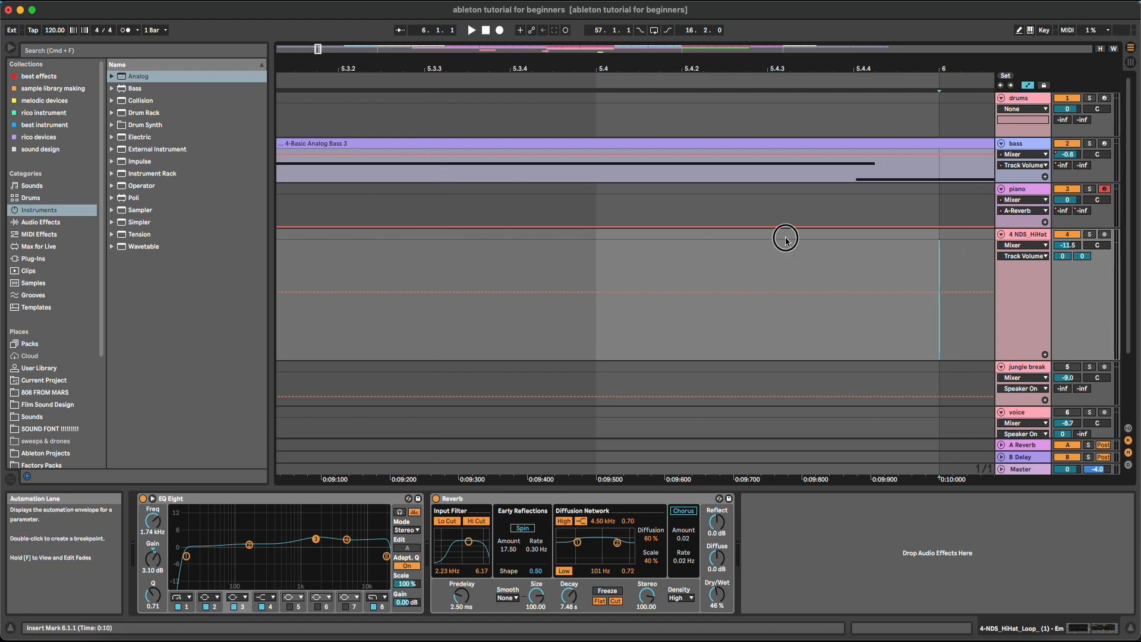
{"action": "left_click_drag", "start_coordinate": [532, 64], "coordinate": [532, 3]}
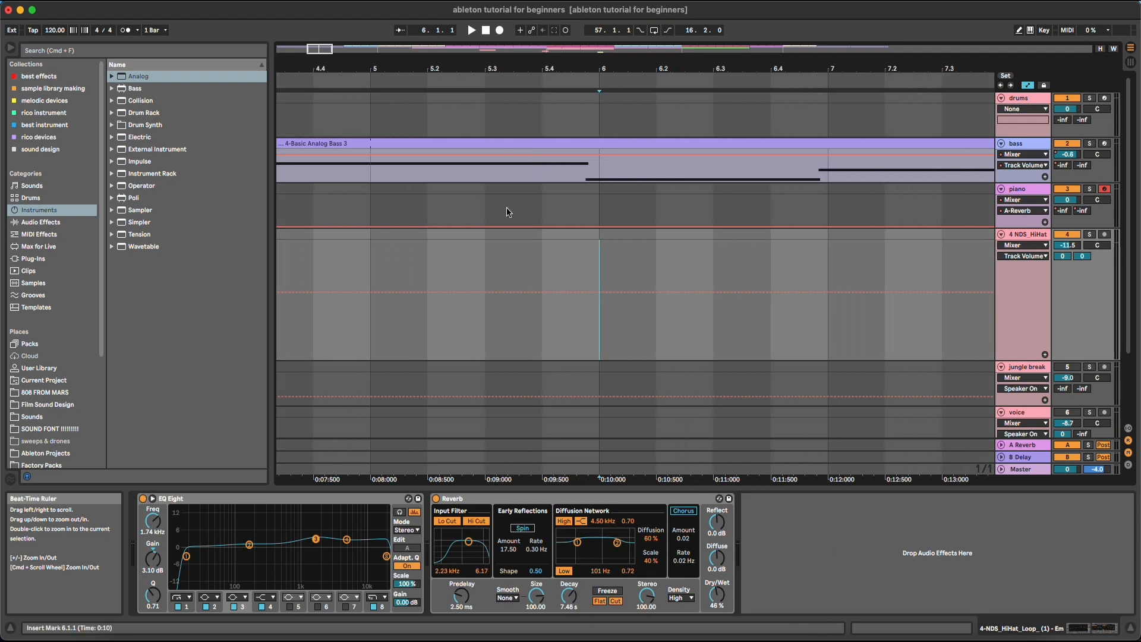
{"action": "left_click_drag", "start_coordinate": [374, 267], "coordinate": [862, 275]}
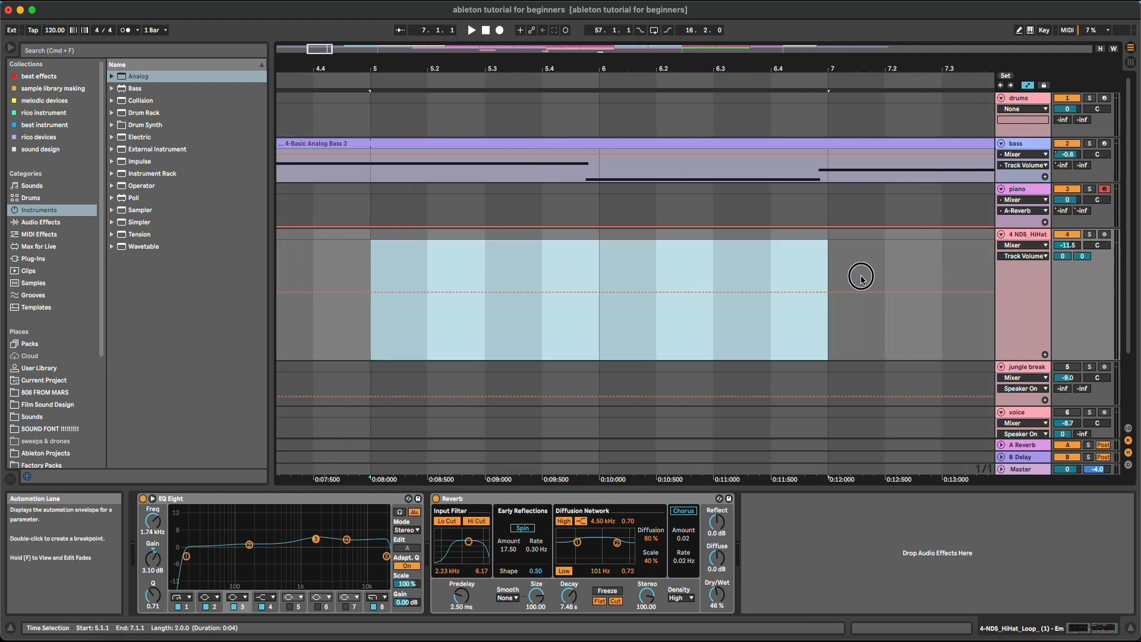
{"action": "left_click_drag", "start_coordinate": [691, 67], "coordinate": [509, 67]}
{"action": "left_click", "coordinate": [522, 251]}
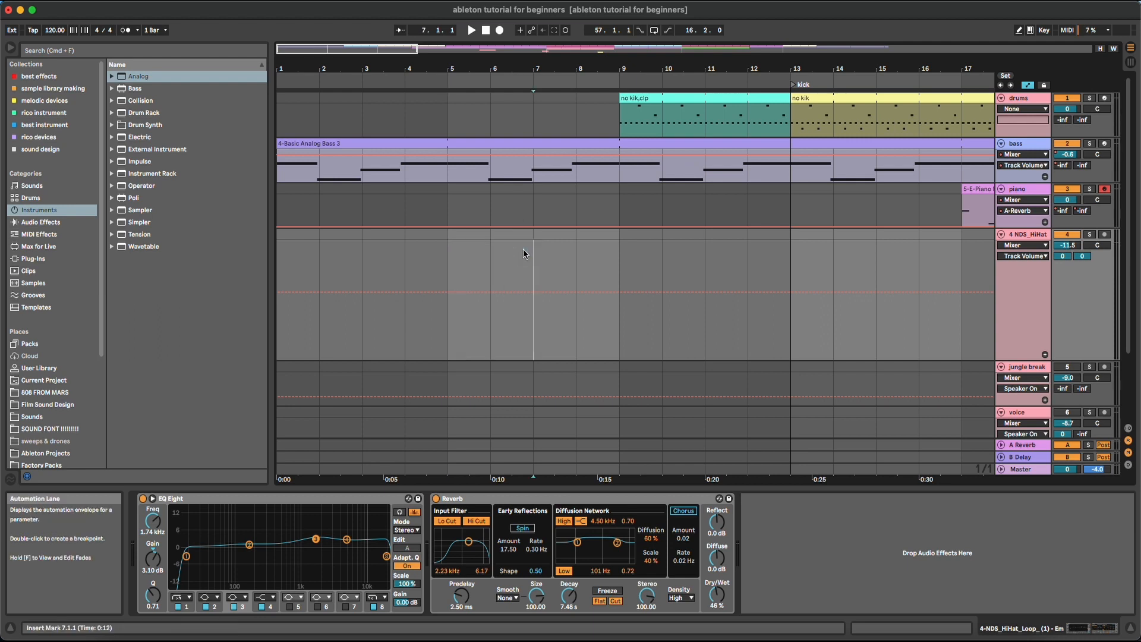
Switch the fixed grid to 2 Bars and select bars 5 to 9 on the hi-hat lane
{"action": "right_click", "coordinate": [524, 252]}
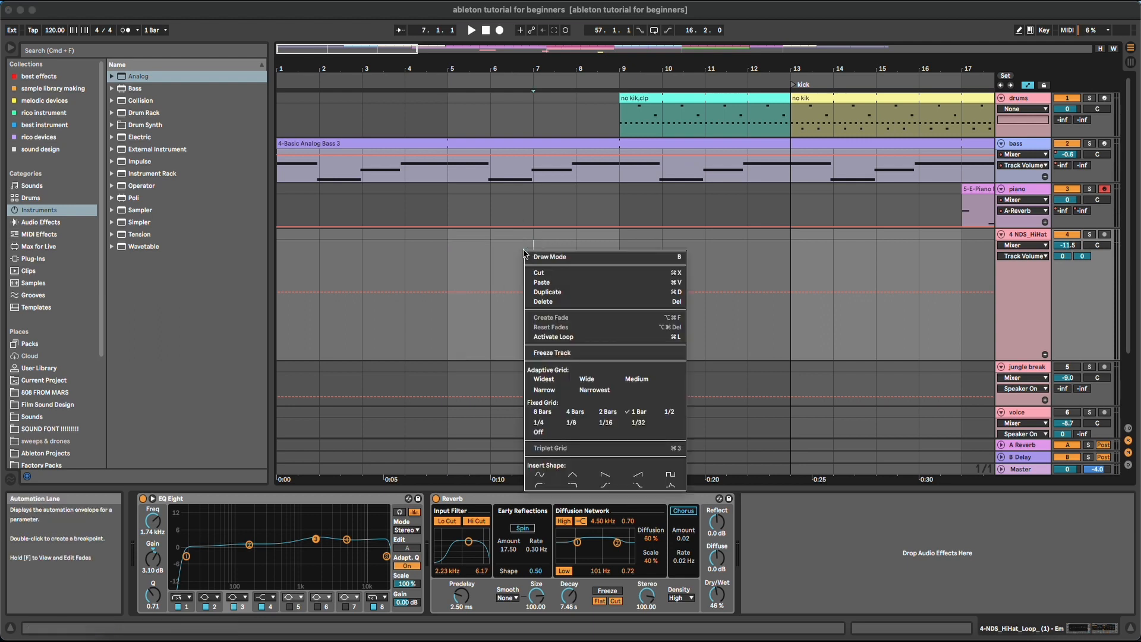
{"action": "left_click", "coordinate": [606, 412]}
{"action": "mouse_move", "coordinate": [497, 260]}
{"action": "left_mouse_down"}
{"action": "mouse_move", "coordinate": [617, 261]}
{"action": "mouse_move", "coordinate": [448, 257]}
{"action": "mouse_move", "coordinate": [642, 260]}
{"action": "mouse_move", "coordinate": [438, 266]}
{"action": "mouse_move", "coordinate": [447, 268]}
{"action": "left_mouse_up"}
Switch to a 4 Bars grid, test selecting bars 1–5, then set the fixed grid to 1/16
{"action": "right_click", "coordinate": [447, 268]}
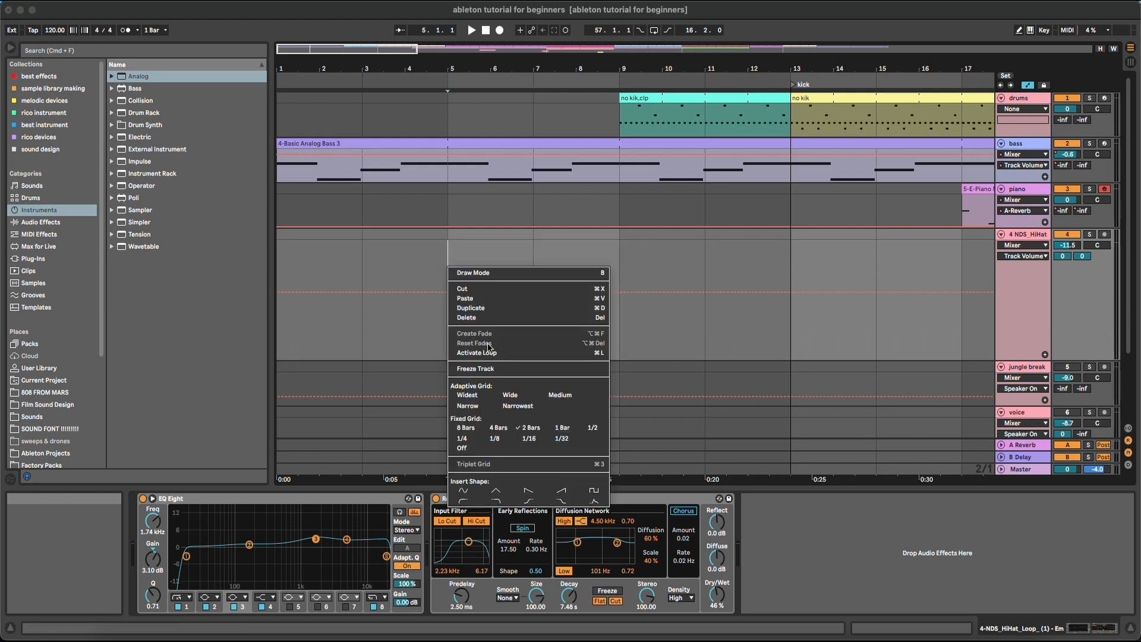
{"action": "left_click", "coordinate": [498, 428]}
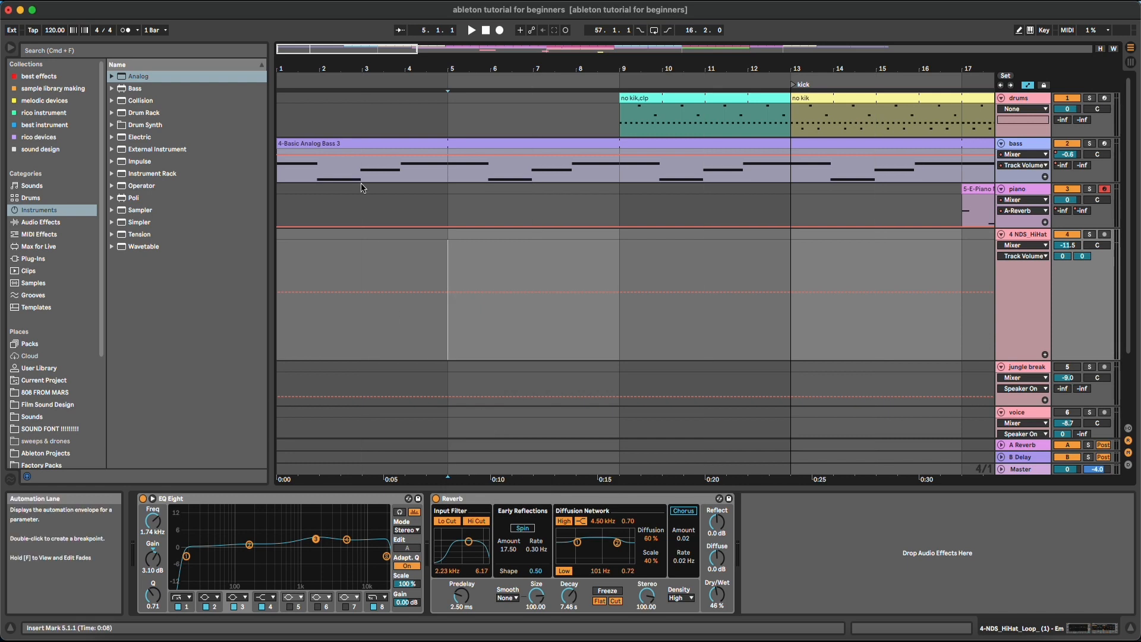
{"action": "left_click_drag", "start_coordinate": [309, 262], "coordinate": [561, 268]}
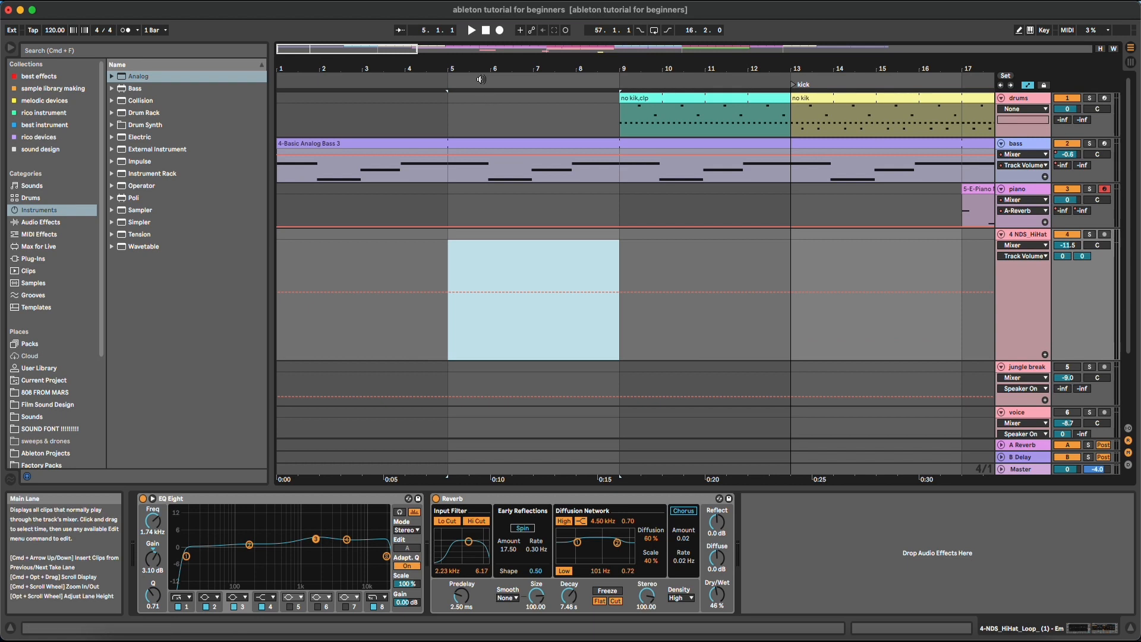
{"action": "left_click_drag", "start_coordinate": [481, 70], "coordinate": [481, 97]}
{"action": "left_click", "coordinate": [463, 260]}
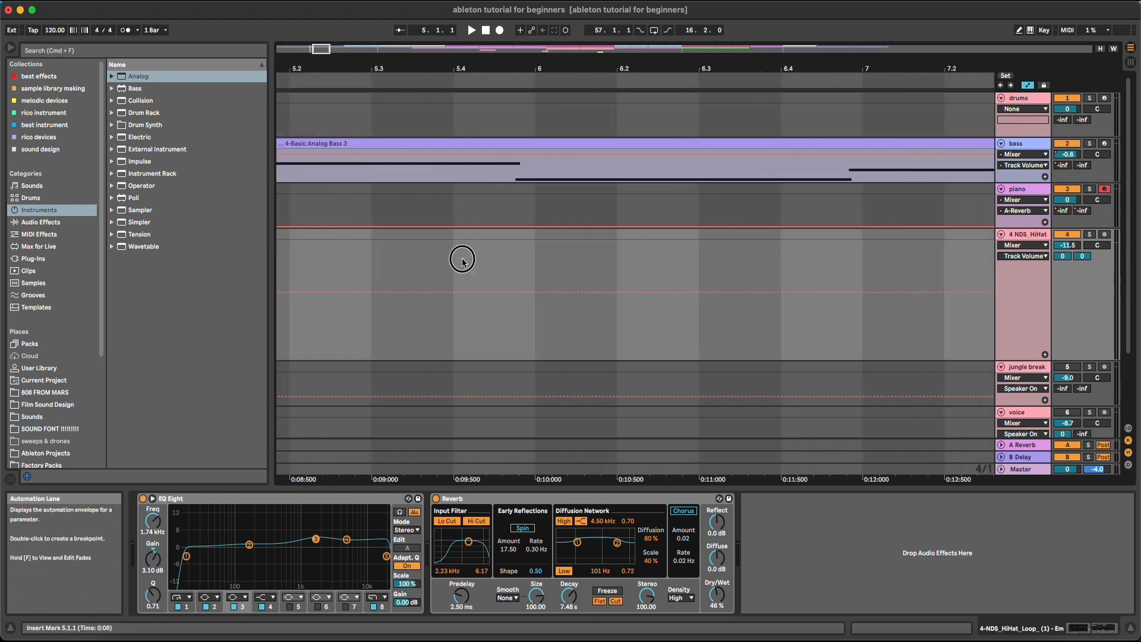
{"action": "left_click_drag", "start_coordinate": [542, 71], "coordinate": [543, 44]}
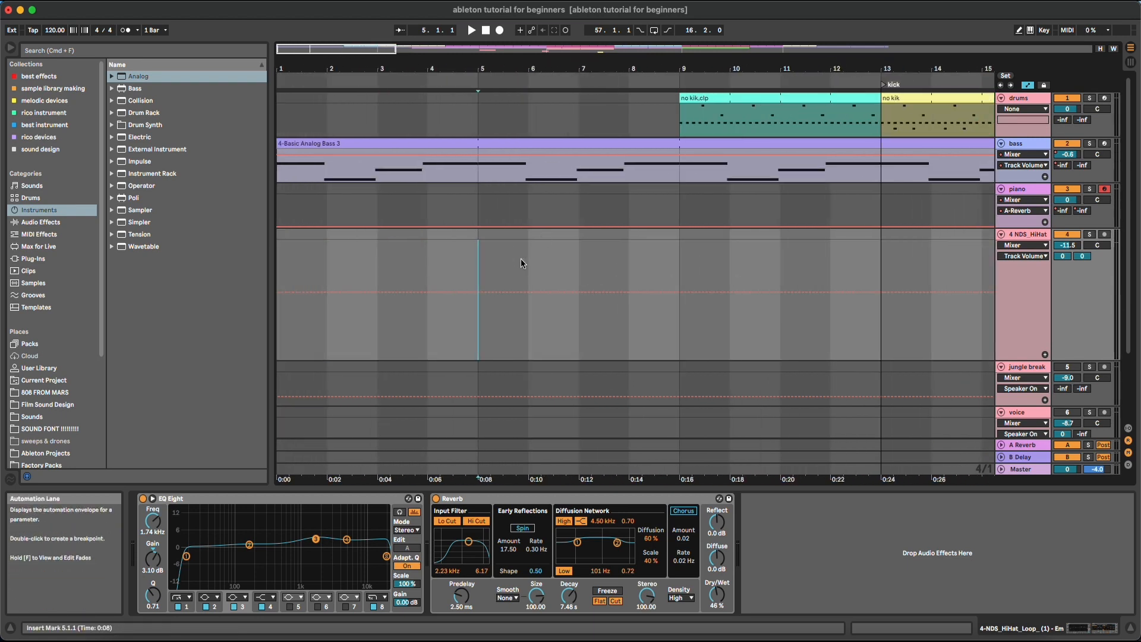
{"action": "right_click", "coordinate": [522, 260]}
{"action": "left_click", "coordinate": [601, 432]}
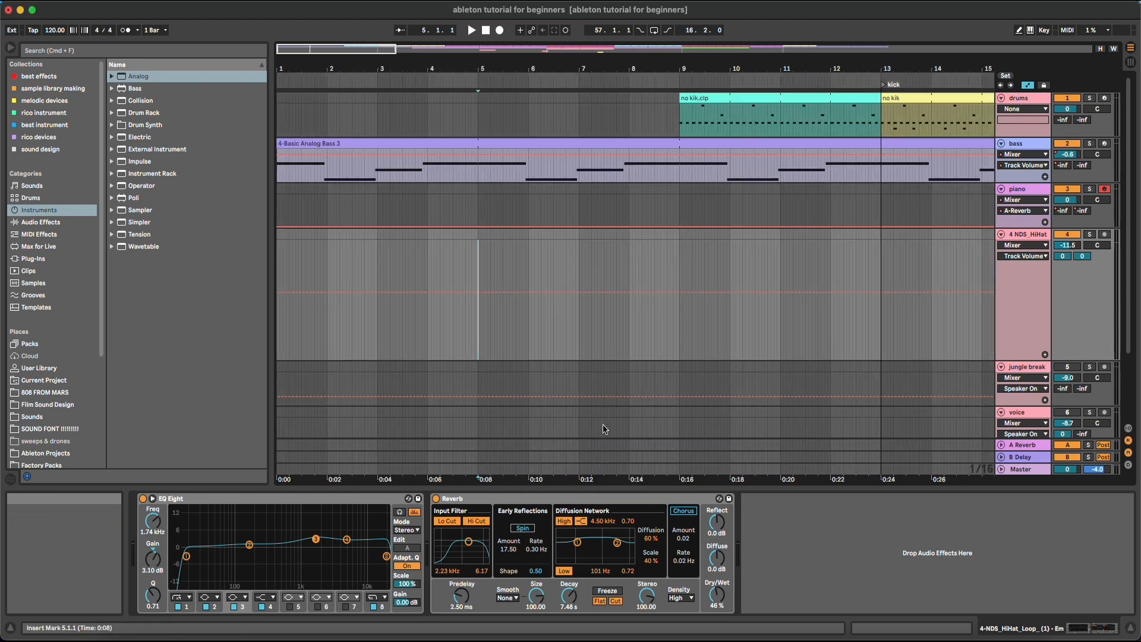
Test 1/16 snapping with hi-hat selections like 5.2.2 to 5.4.2 while the song plays
{"action": "mouse_move", "coordinate": [500, 70]}
{"action": "left_mouse_down"}
{"action": "mouse_move", "coordinate": [499, 101]}
{"action": "mouse_move", "coordinate": [500, 83]}
{"action": "left_mouse_up"}
{"action": "left_click_drag", "start_coordinate": [474, 262], "coordinate": [182, 266]}
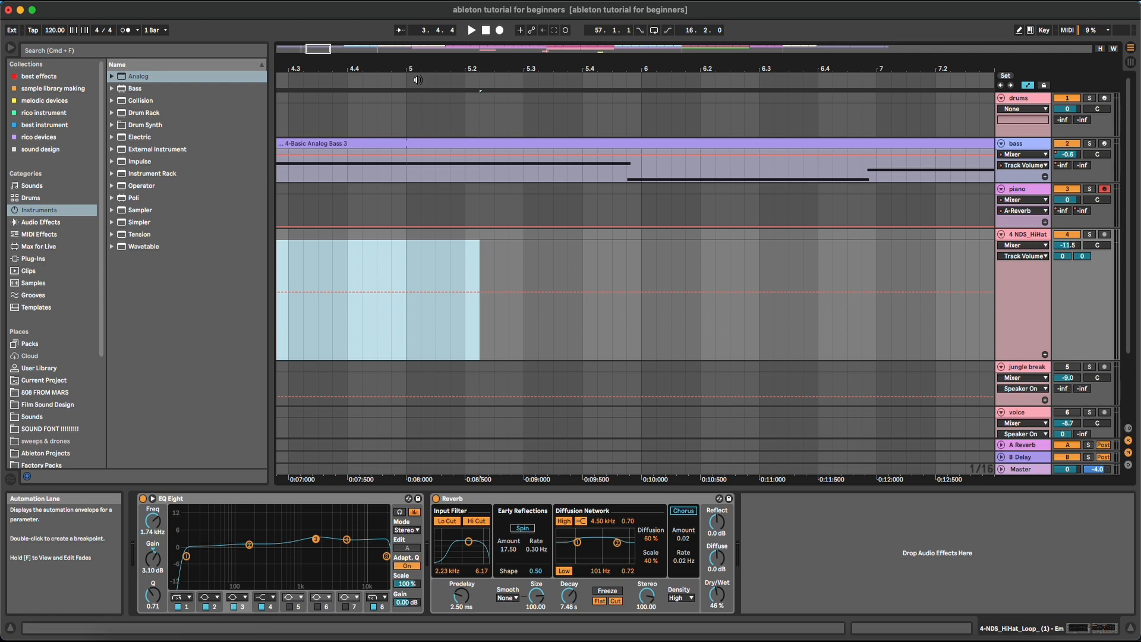
{"action": "left_click_drag", "start_coordinate": [417, 69], "coordinate": [629, 45]}
{"action": "left_click_drag", "start_coordinate": [348, 260], "coordinate": [686, 273]}
{"action": "key", "text": "space"}
{"action": "key", "text": "space"}
{"action": "left_click_drag", "start_coordinate": [476, 69], "coordinate": [440, 59]}
{"action": "left_click", "coordinate": [416, 254]}
Switch to the Narrowest adaptive grid and test selecting 3.3.1 to 5.4.4 on the HiHat track
{"action": "right_click", "coordinate": [417, 254]}
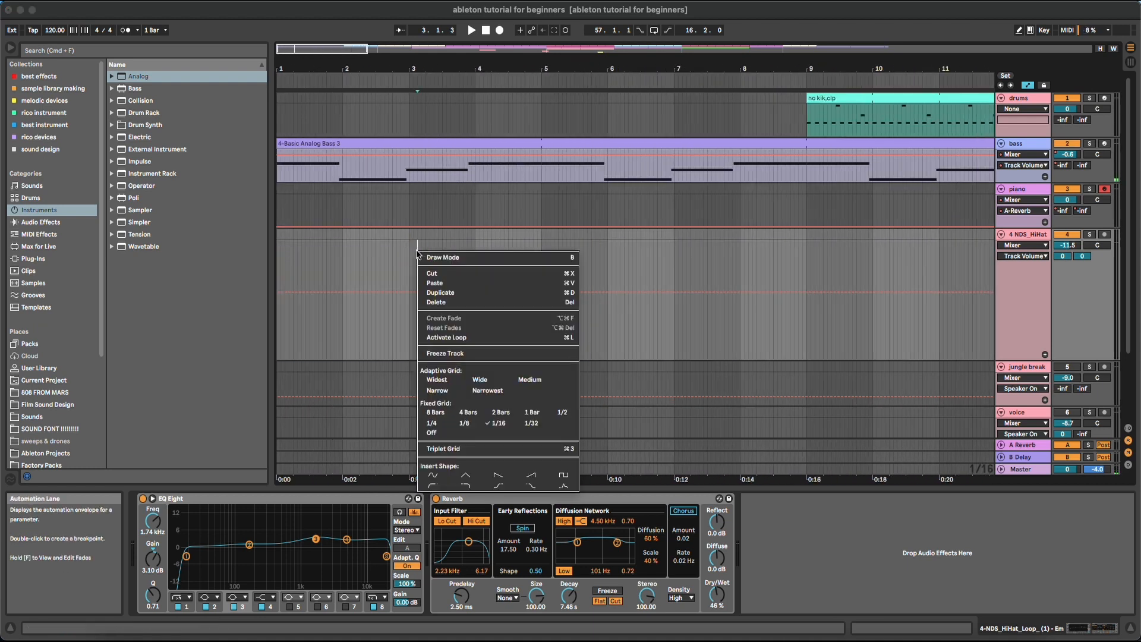
{"action": "left_click", "coordinate": [486, 390]}
{"action": "left_click_drag", "start_coordinate": [471, 62], "coordinate": [765, 281]}
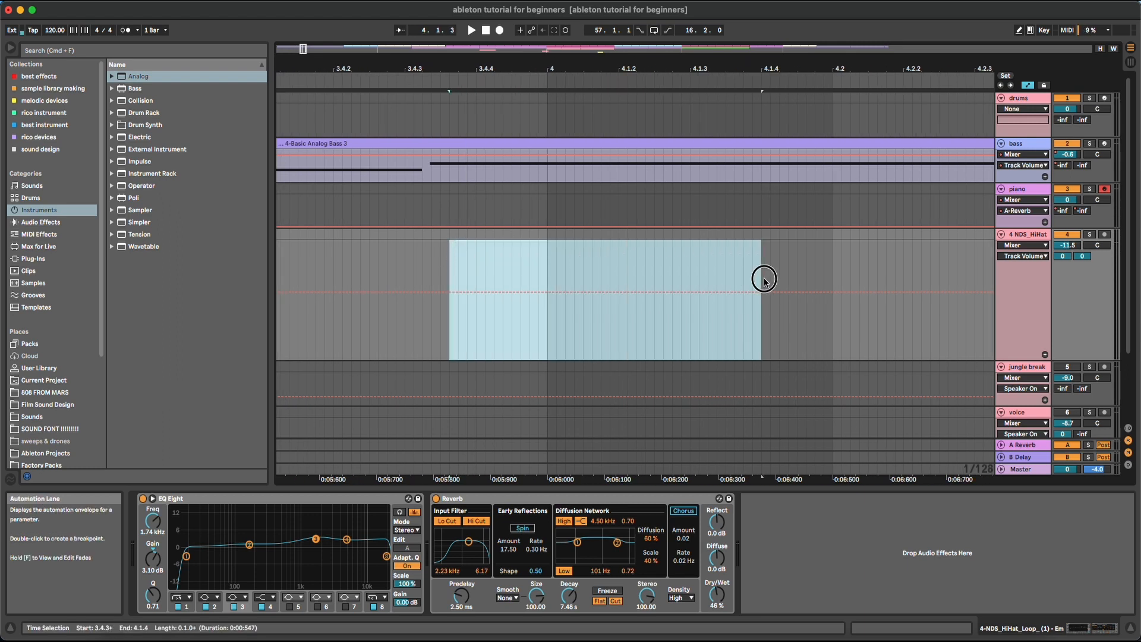
{"action": "left_click_drag", "start_coordinate": [528, 67], "coordinate": [525, 142]}
{"action": "left_click_drag", "start_coordinate": [561, 255], "coordinate": [731, 254]}
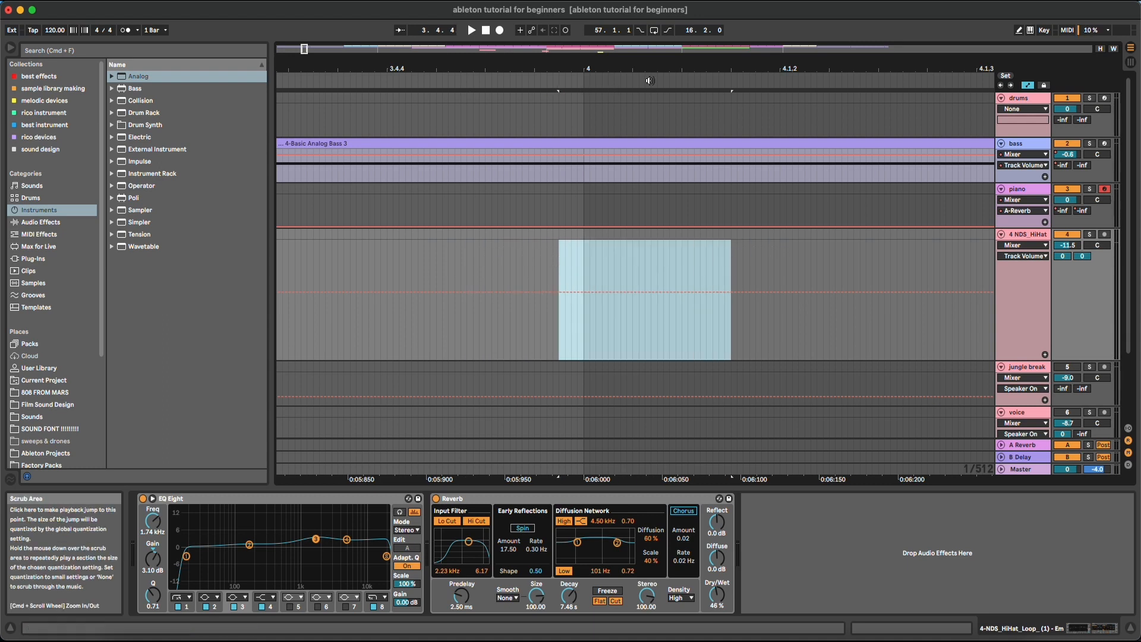
{"action": "left_click_drag", "start_coordinate": [648, 70], "coordinate": [648, 35]}
{"action": "left_click_drag", "start_coordinate": [462, 262], "coordinate": [667, 242]}
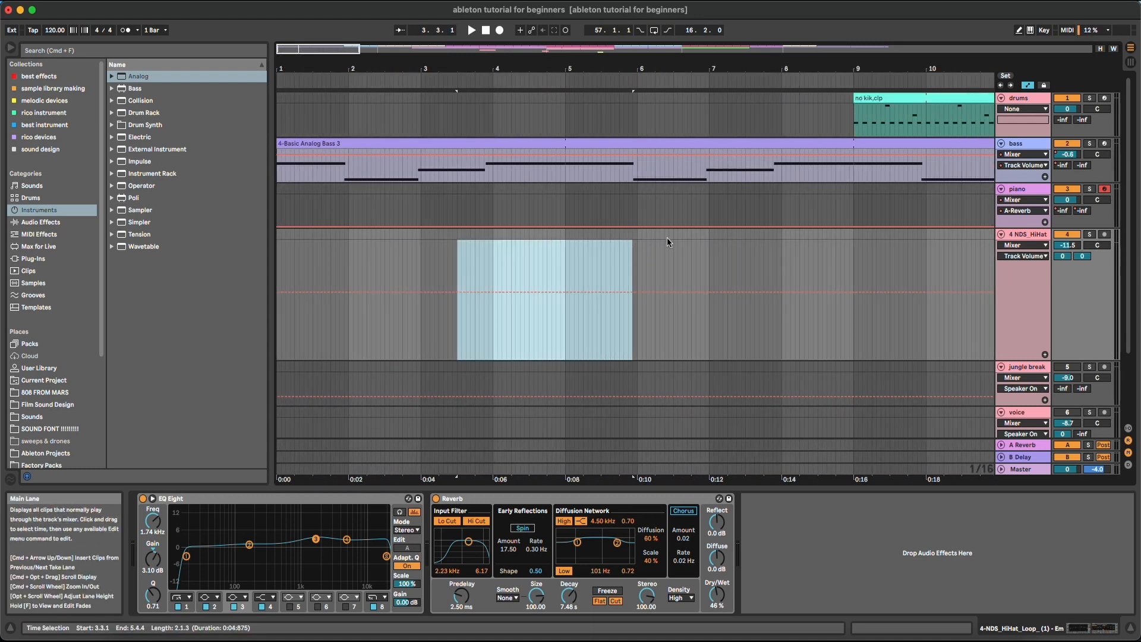
{"action": "left_click_drag", "start_coordinate": [533, 72], "coordinate": [384, 70]}
{"action": "left_click", "coordinate": [362, 253]}
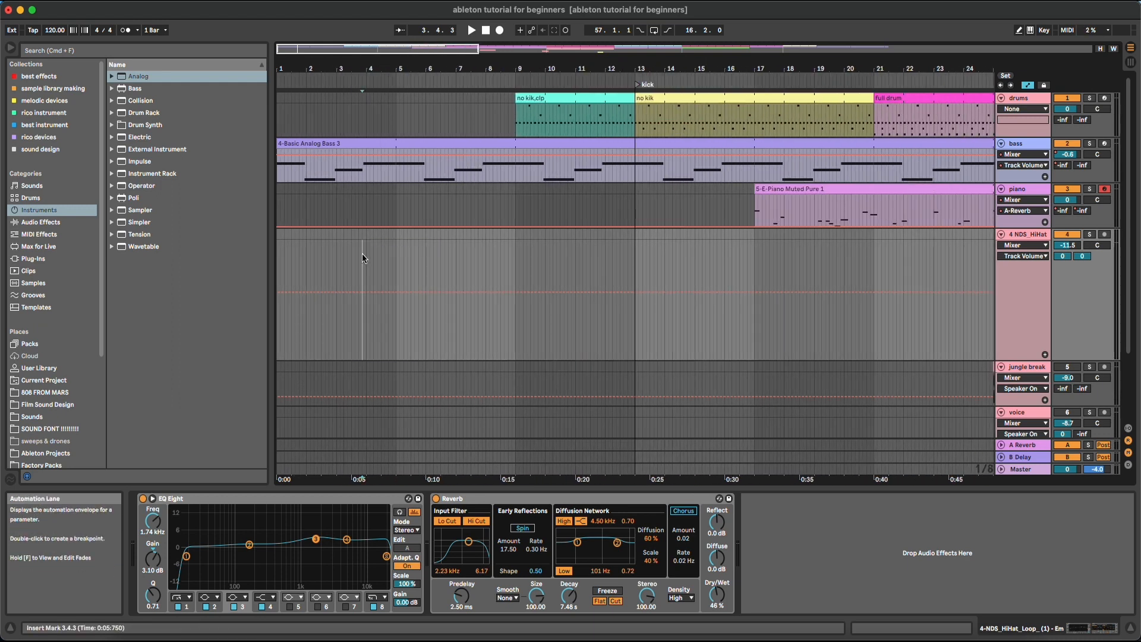
Turn the fixed grid off and zoom in to bars 7.3 to 10
{"action": "right_click", "coordinate": [438, 254]}
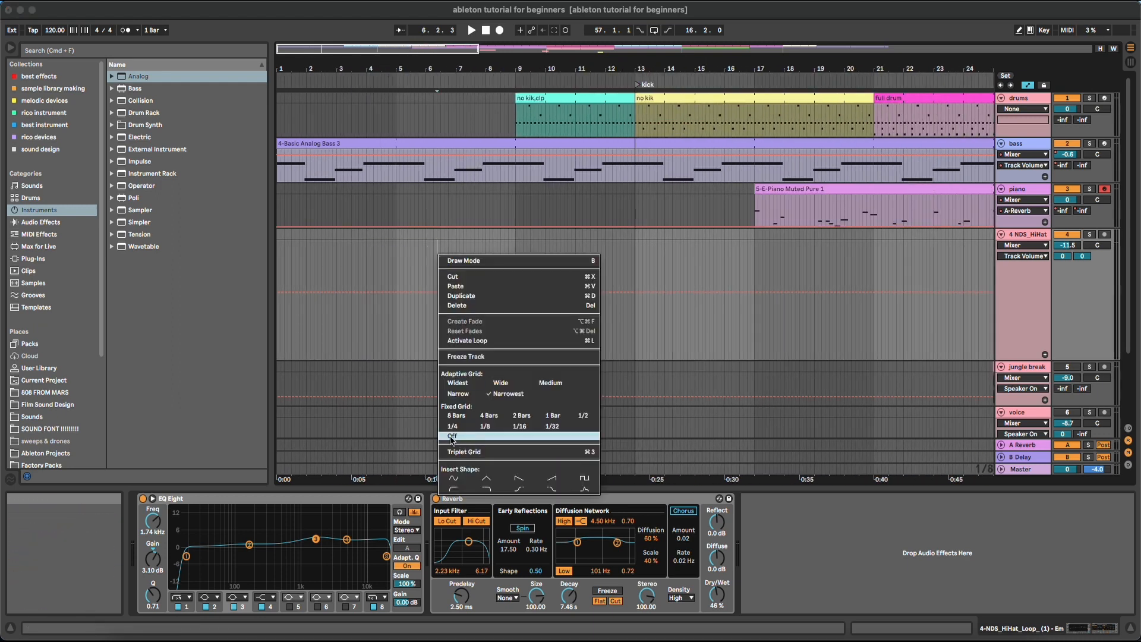
{"action": "left_click", "coordinate": [452, 437]}
{"action": "left_click_drag", "start_coordinate": [474, 78], "coordinate": [491, 107]}
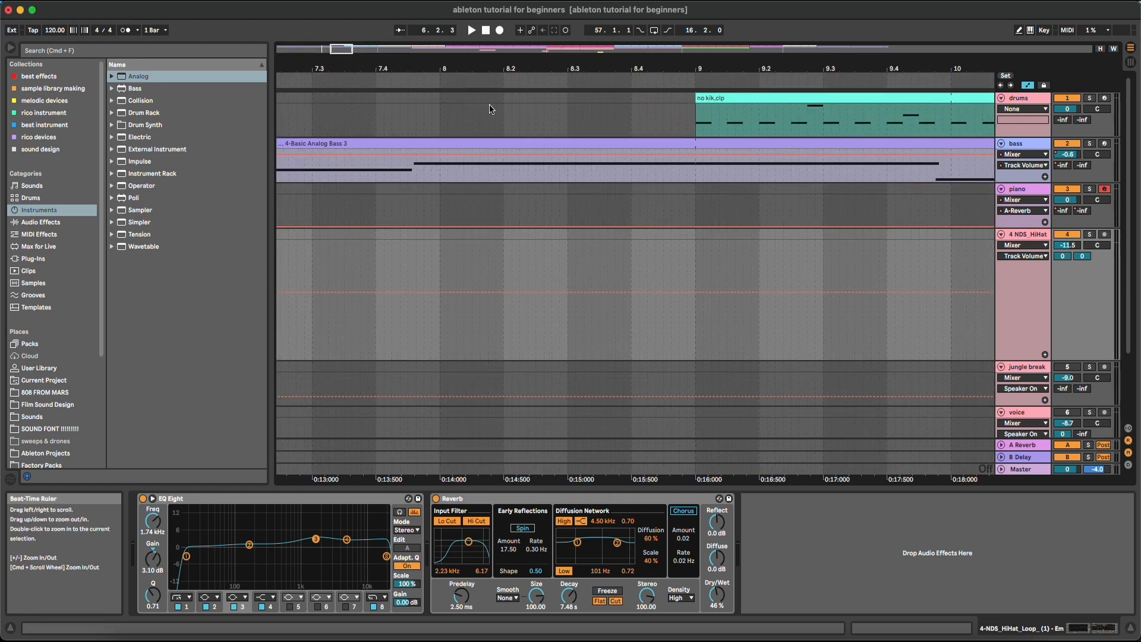
Select 8.1.4 to 8.3.3 unsnapped, move the drums clip earlier, then undo it back to bar 9
{"action": "left_click_drag", "start_coordinate": [489, 240], "coordinate": [433, 272]}
{"action": "left_click_drag", "start_coordinate": [753, 101], "coordinate": [676, 102]}
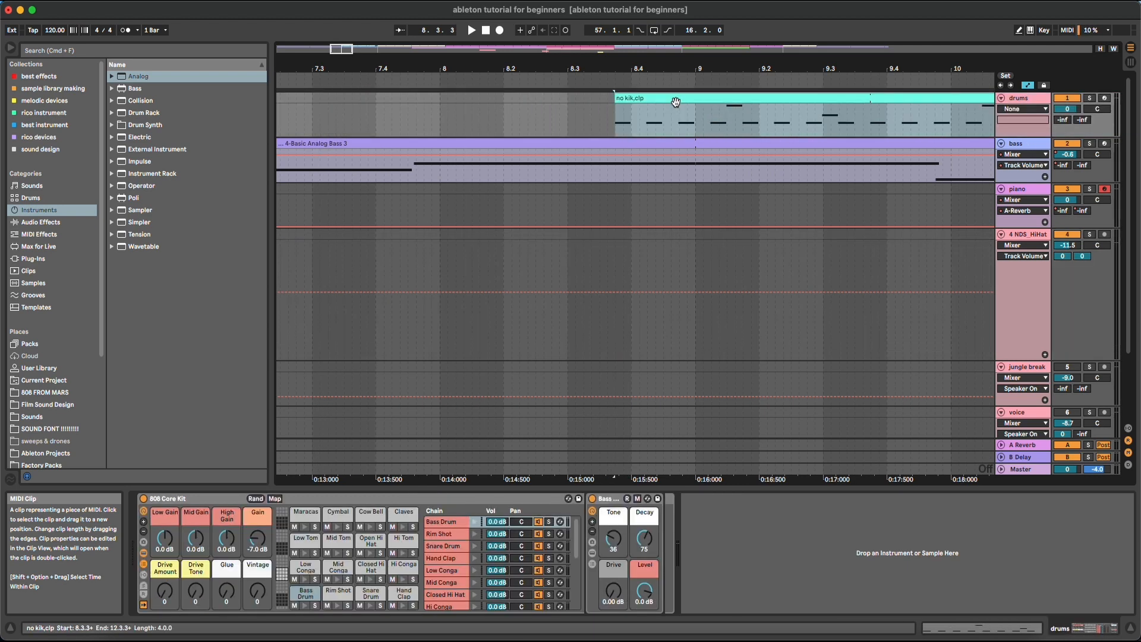
{"action": "key", "text": "super+z"}
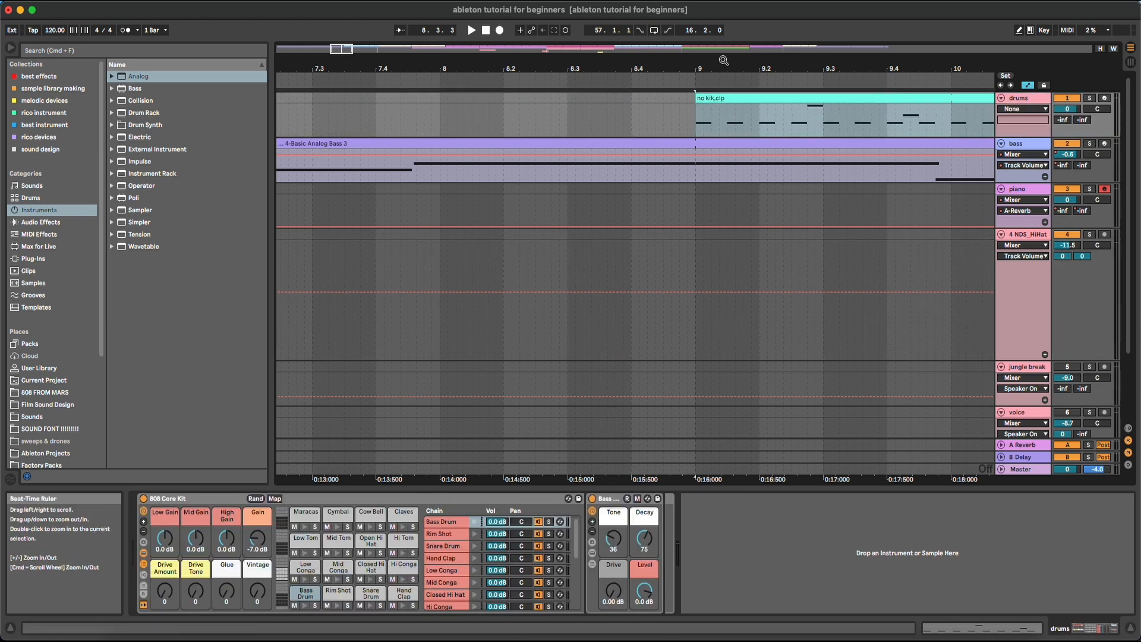
Zoom out to the whole song and move the voice clip earlier to about bar 30.7
{"action": "left_click_drag", "start_coordinate": [723, 62], "coordinate": [372, 11]}
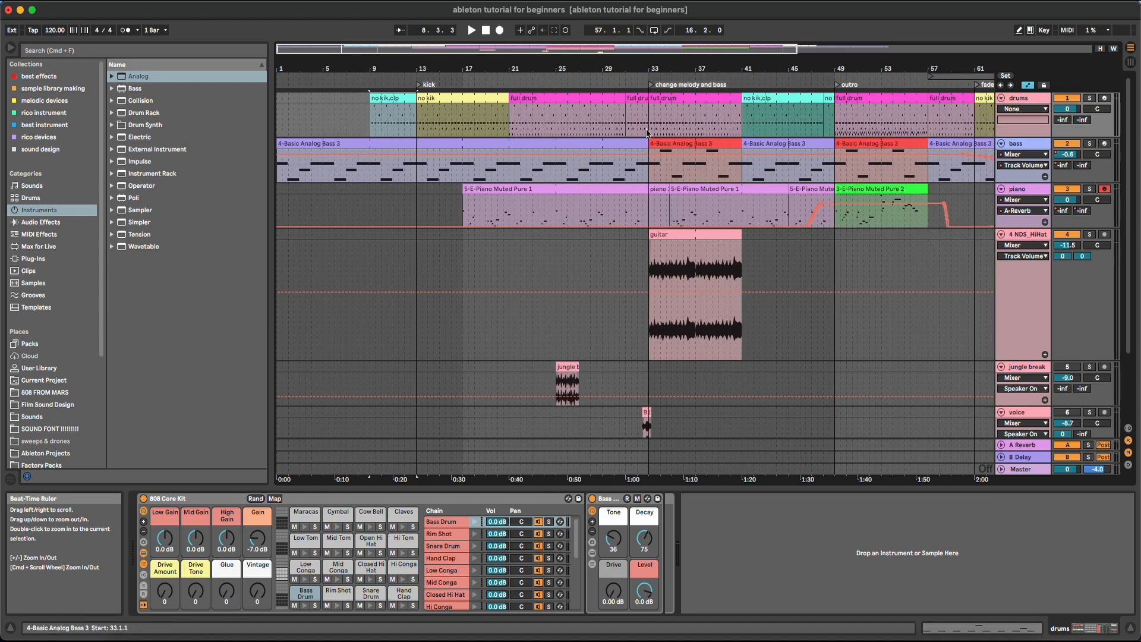
{"action": "left_click_drag", "start_coordinate": [646, 59], "coordinate": [647, 142]}
{"action": "scroll", "coordinate": [625, 320], "scroll_direction": "down", "scroll_amount": 4}
{"action": "left_click_drag", "start_coordinate": [652, 339], "coordinate": [596, 339]}
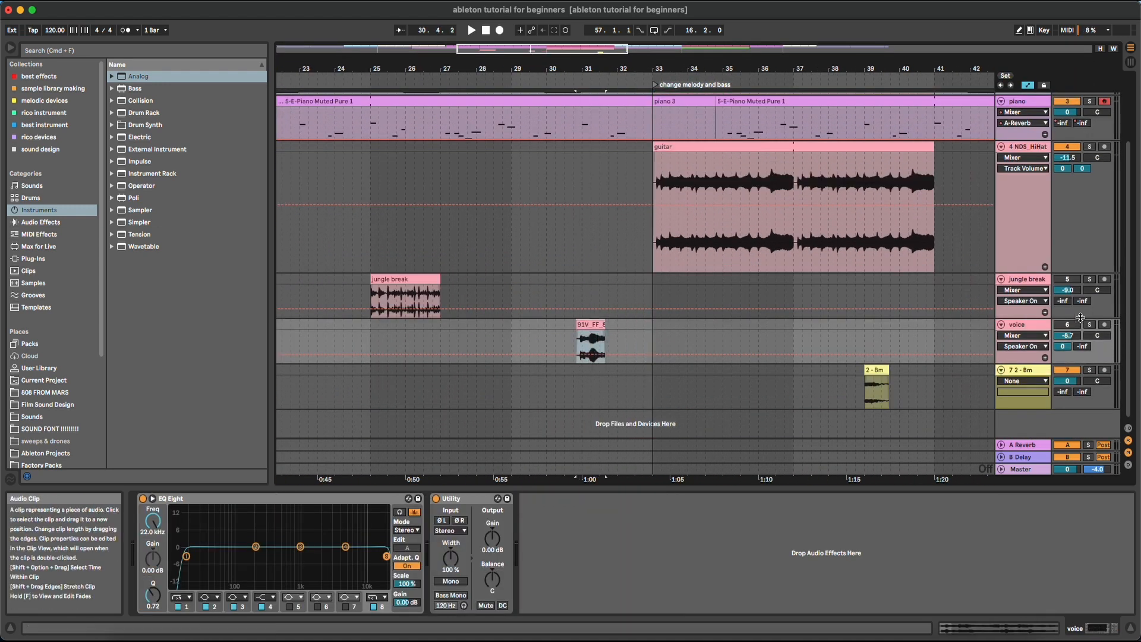
Solo the voice track and drag its clip right on a 1/32 grid to start at 32.3.1
{"action": "left_click", "coordinate": [1090, 324]}
{"action": "key", "text": "space"}
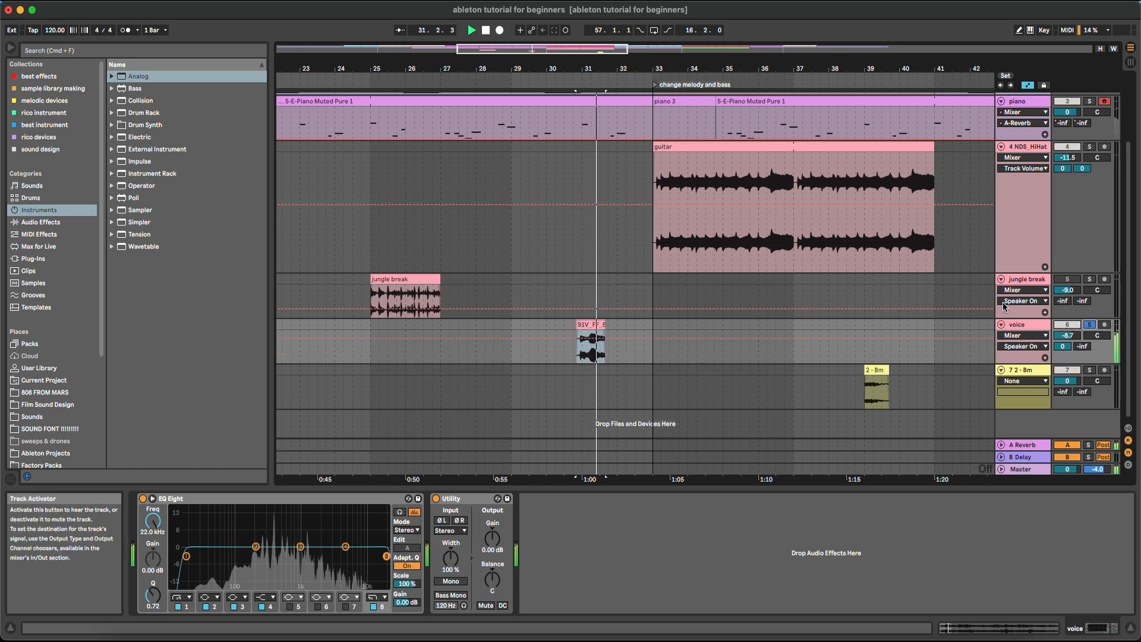
{"action": "left_click_drag", "start_coordinate": [591, 325], "coordinate": [643, 298]}
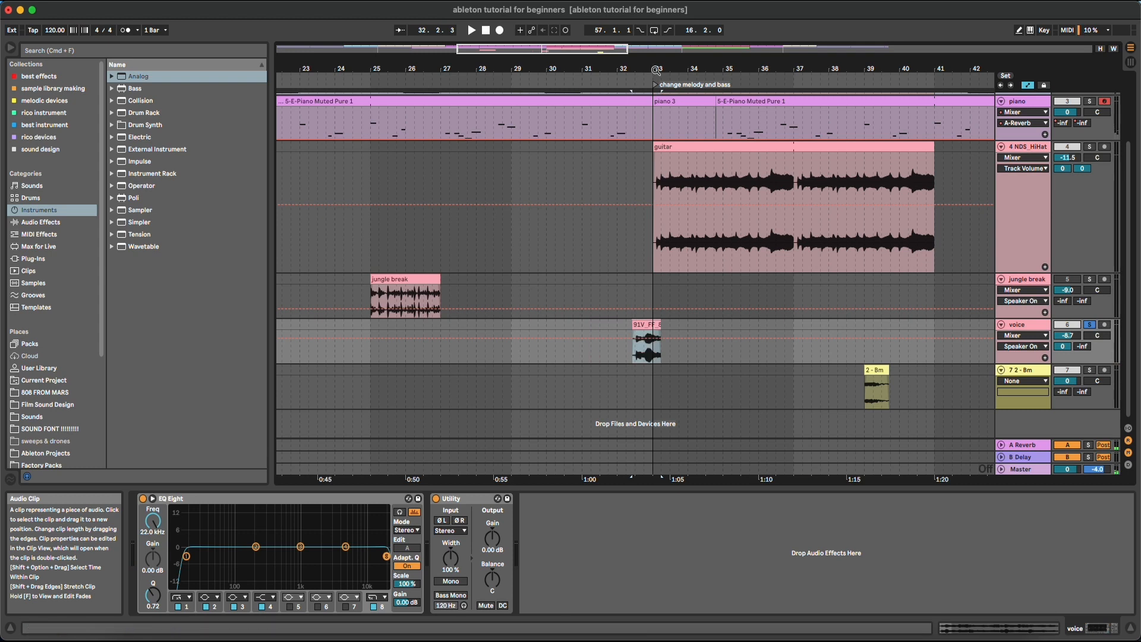
{"action": "left_click_drag", "start_coordinate": [653, 68], "coordinate": [643, 275]}
{"action": "left_click_drag", "start_coordinate": [635, 325], "coordinate": [647, 326]}
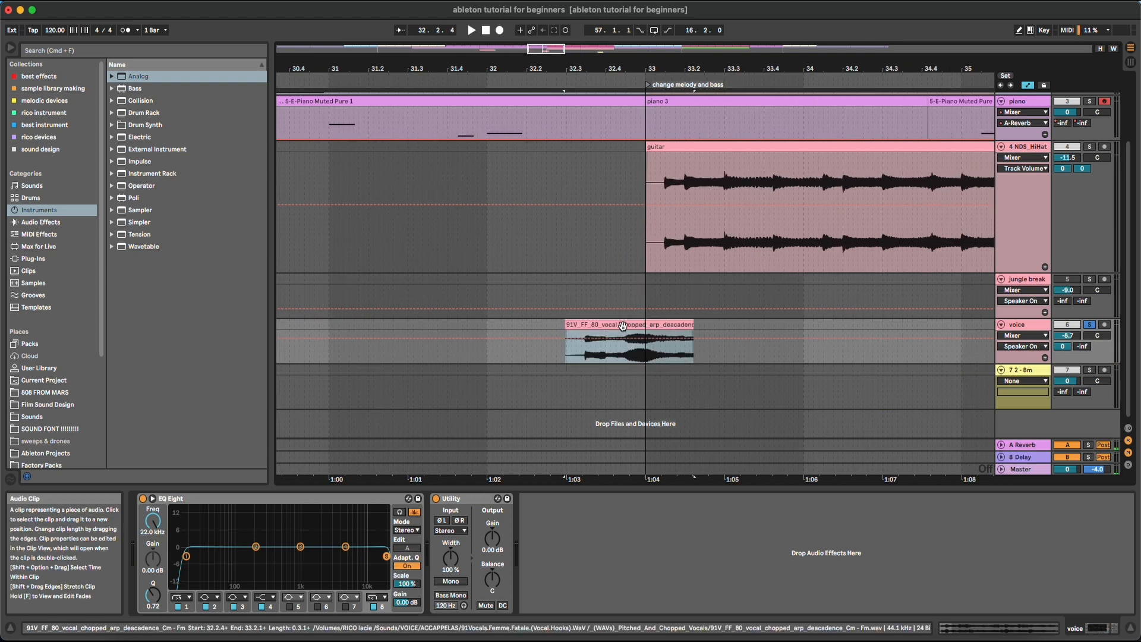
{"action": "right_click", "coordinate": [535, 326]}
{"action": "left_click", "coordinate": [607, 438]}
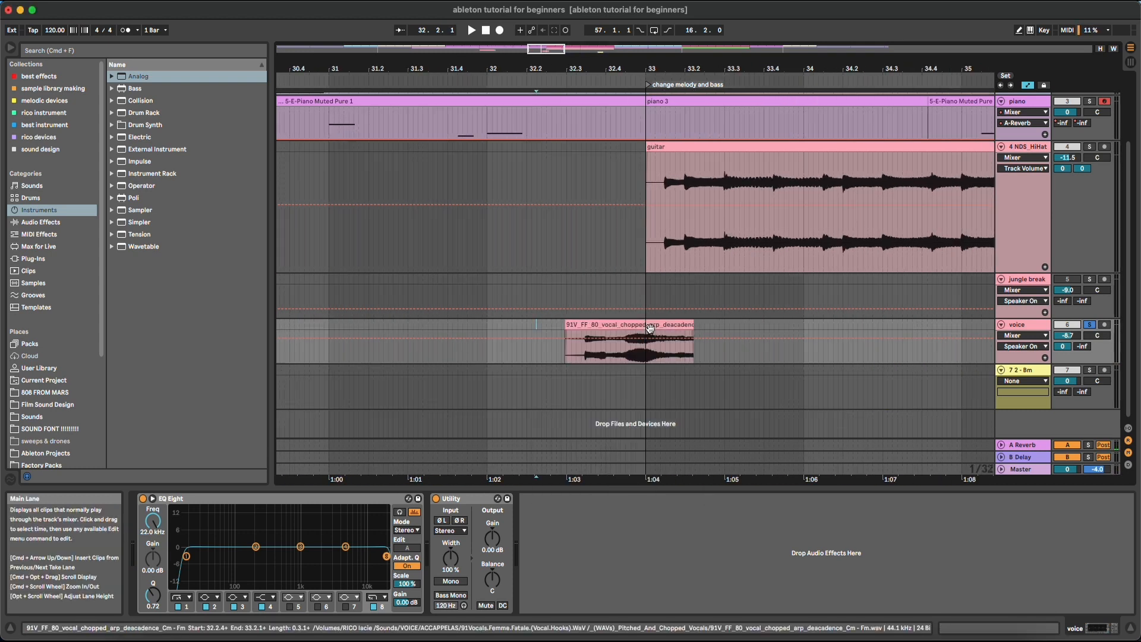
{"action": "left_click_drag", "start_coordinate": [610, 336], "coordinate": [668, 329]}
Turn the grid off, play back the moved clip and take the voice track out of solo
{"action": "scroll", "coordinate": [660, 327], "scroll_direction": "up", "scroll_amount": 3}
{"action": "right_click", "coordinate": [408, 328]}
{"action": "left_click", "coordinate": [424, 482]}
{"action": "key", "text": "space"}
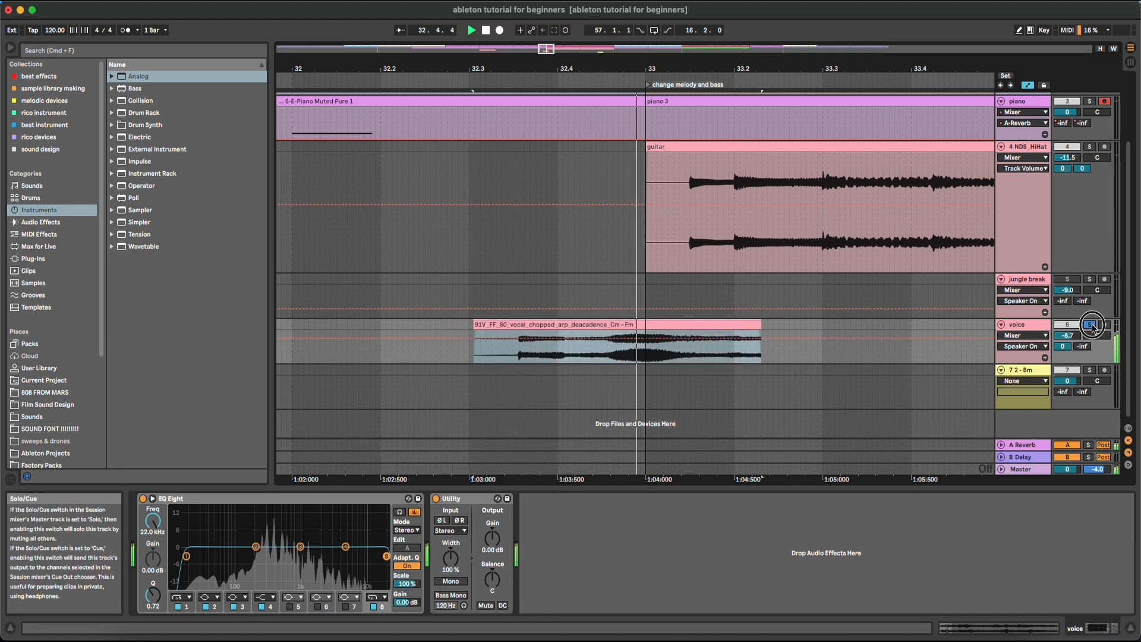
{"action": "left_click", "coordinate": [1092, 325]}
{"action": "key", "text": "space"}
{"action": "left_click_drag", "start_coordinate": [596, 69], "coordinate": [516, 66]}
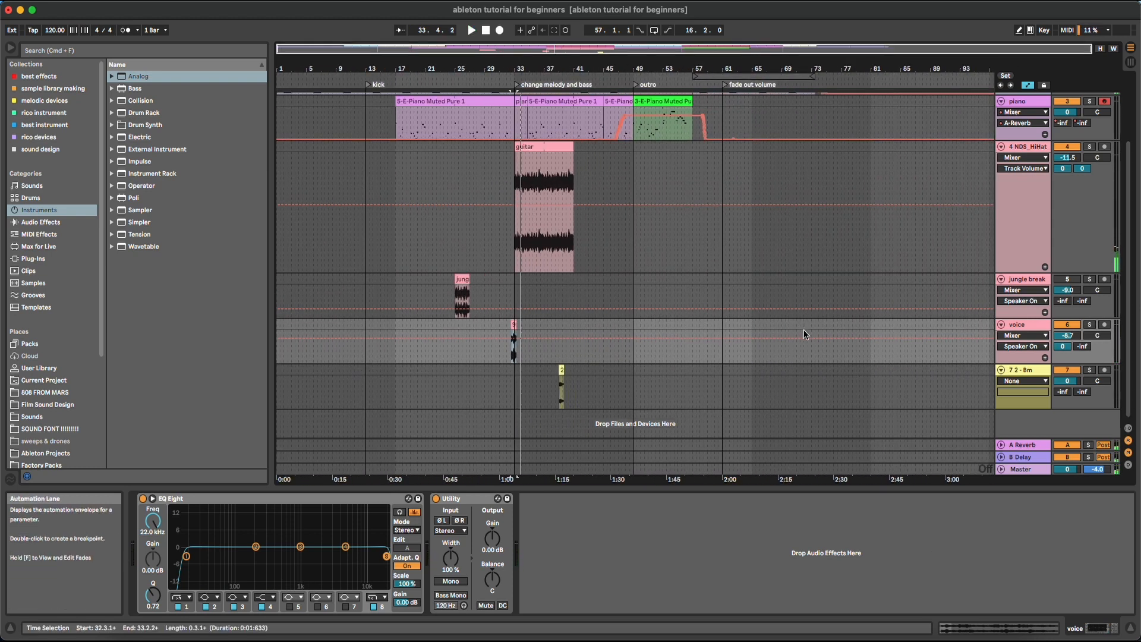
Select the drums, bass and piano tracks in turn to view their devices
{"action": "scroll", "coordinate": [709, 326], "scroll_direction": "up", "scroll_amount": 3}
{"action": "left_click", "coordinate": [649, 367]}
{"action": "left_click", "coordinate": [1015, 100]}
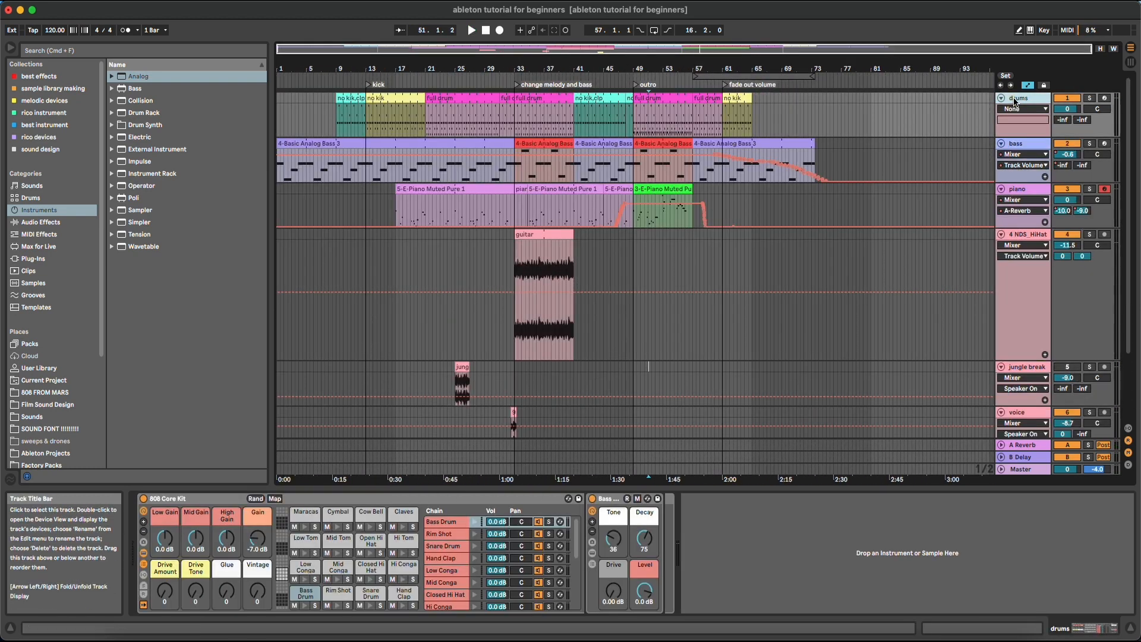
{"action": "left_click", "coordinate": [1019, 147]}
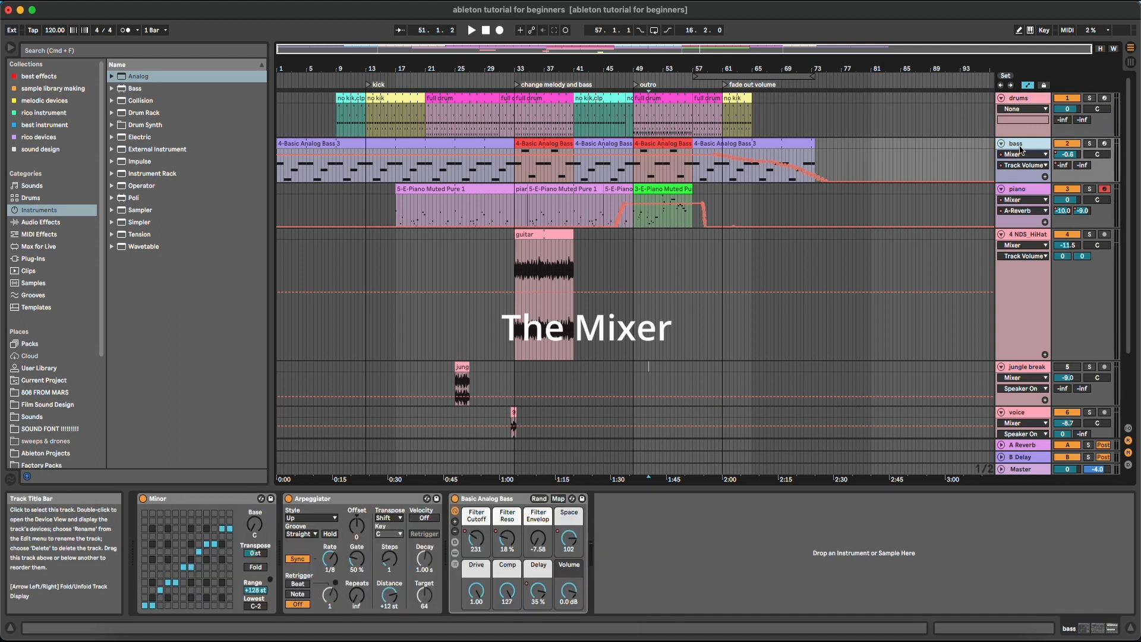
{"action": "left_click", "coordinate": [1030, 192]}
Optimize the arrangement height to fit all tracks, then switch to Session View
{"action": "left_click", "coordinate": [1100, 48]}
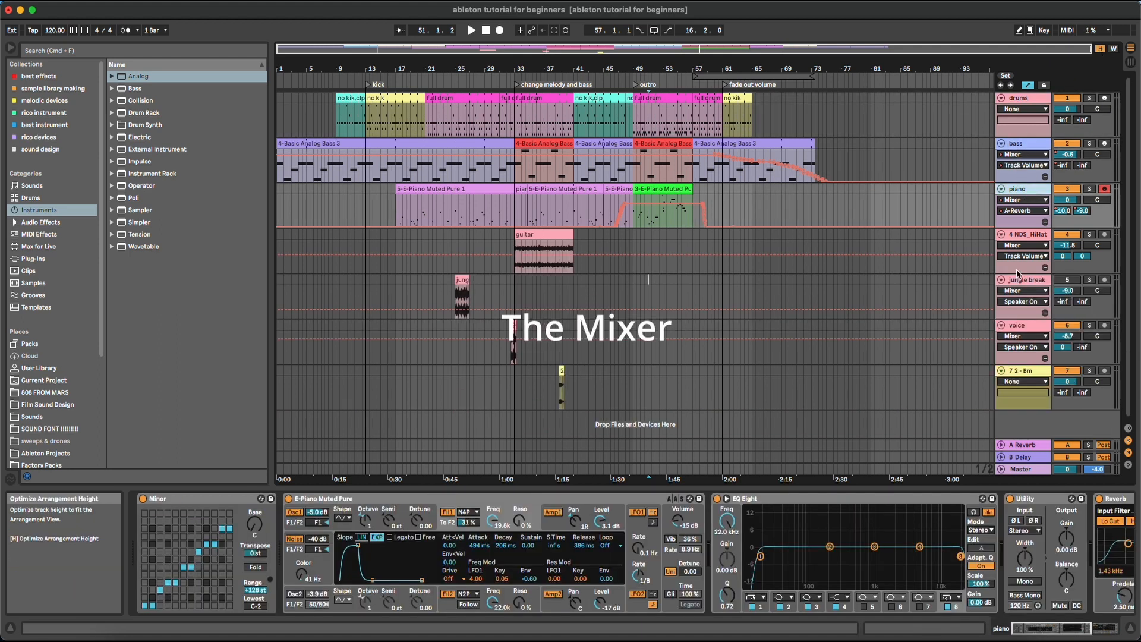
{"action": "left_click", "coordinate": [1027, 280]}
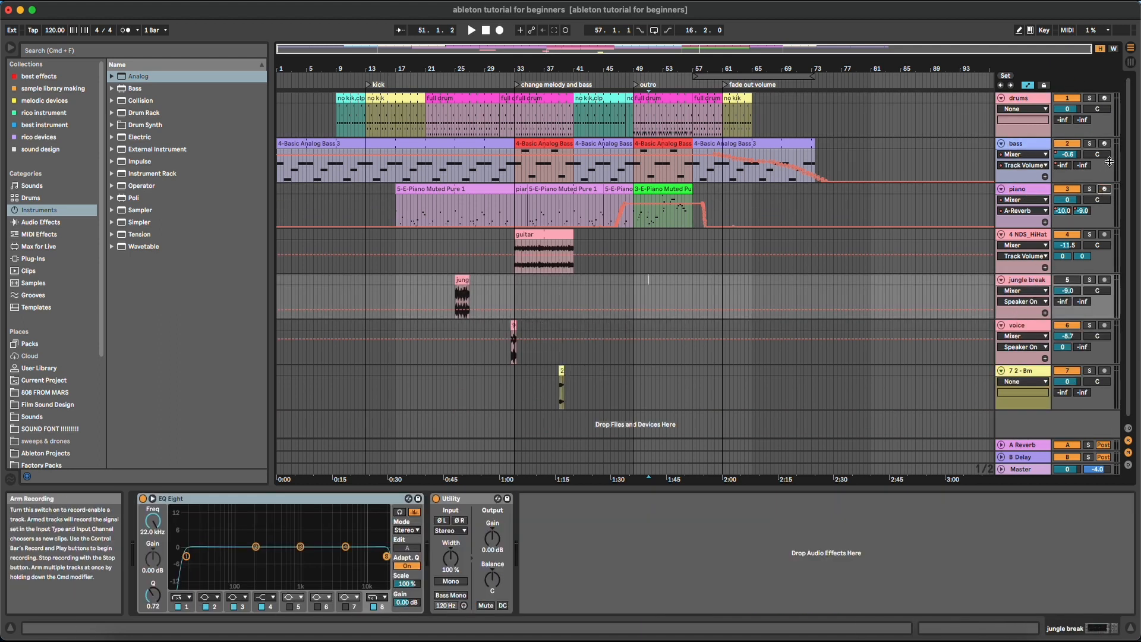
{"action": "left_click", "coordinate": [1132, 65]}
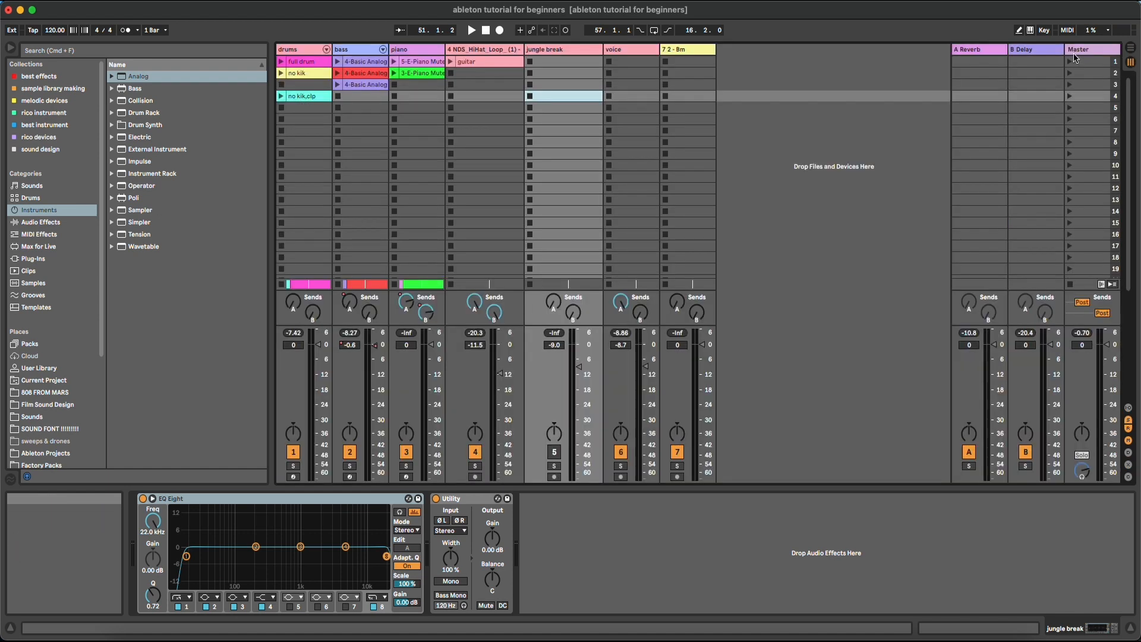
Select the hi-hat, drums, bass and piano tracks and the piano's Send A knob
{"action": "left_click", "coordinate": [489, 49]}
{"action": "left_click", "coordinate": [413, 50]}
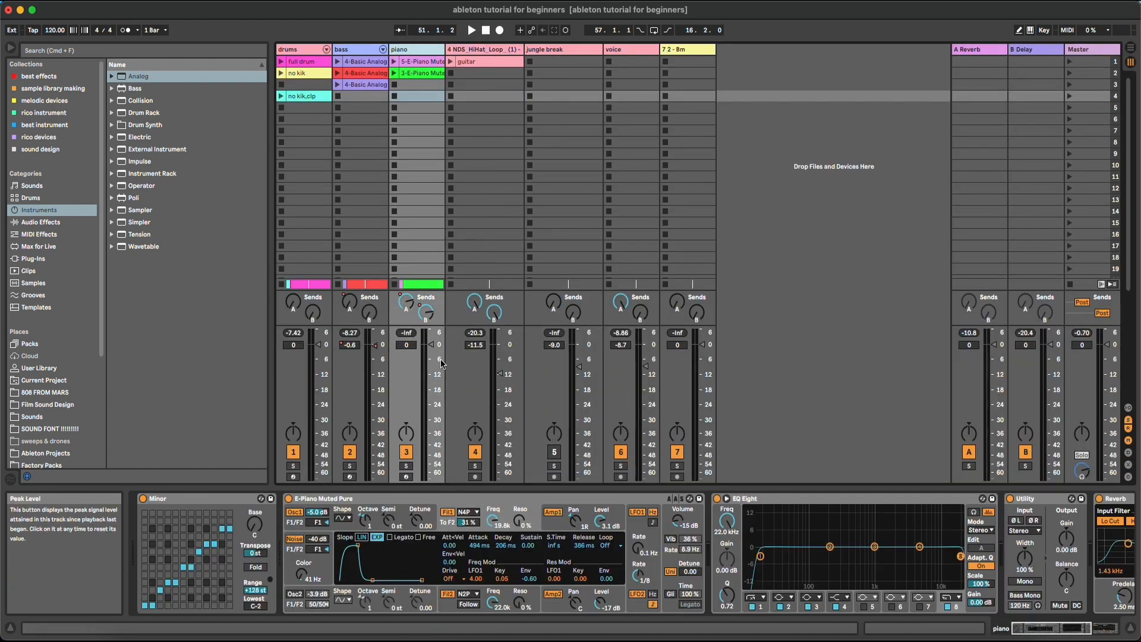
{"action": "left_click", "coordinate": [300, 50]}
{"action": "left_click", "coordinate": [359, 50]}
{"action": "left_click", "coordinate": [408, 50]}
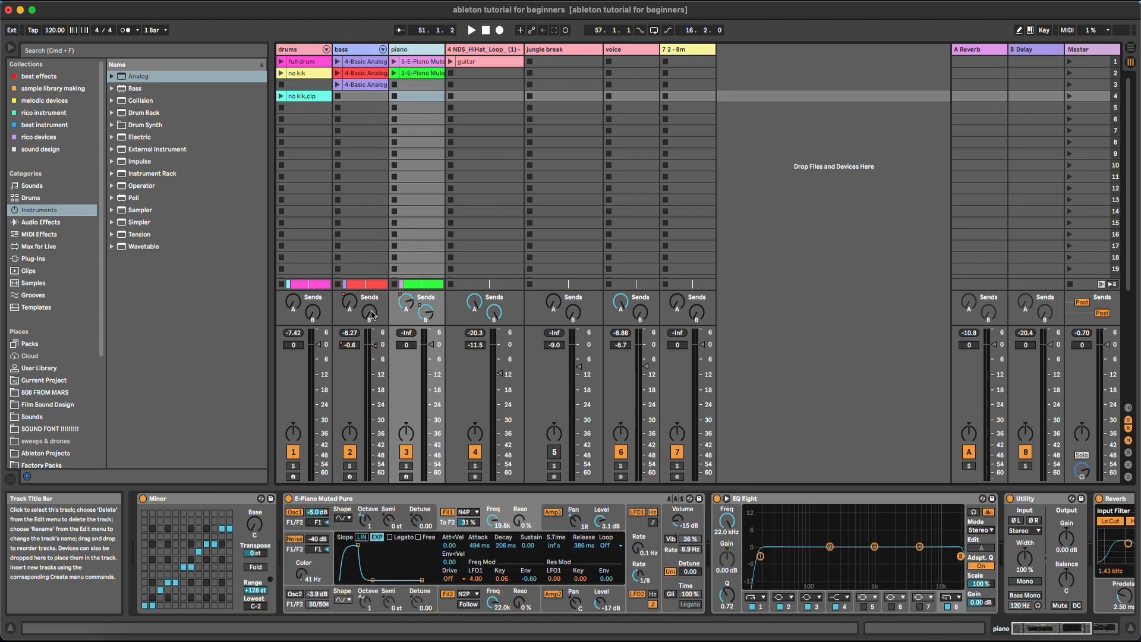
{"action": "left_click", "coordinate": [408, 305]}
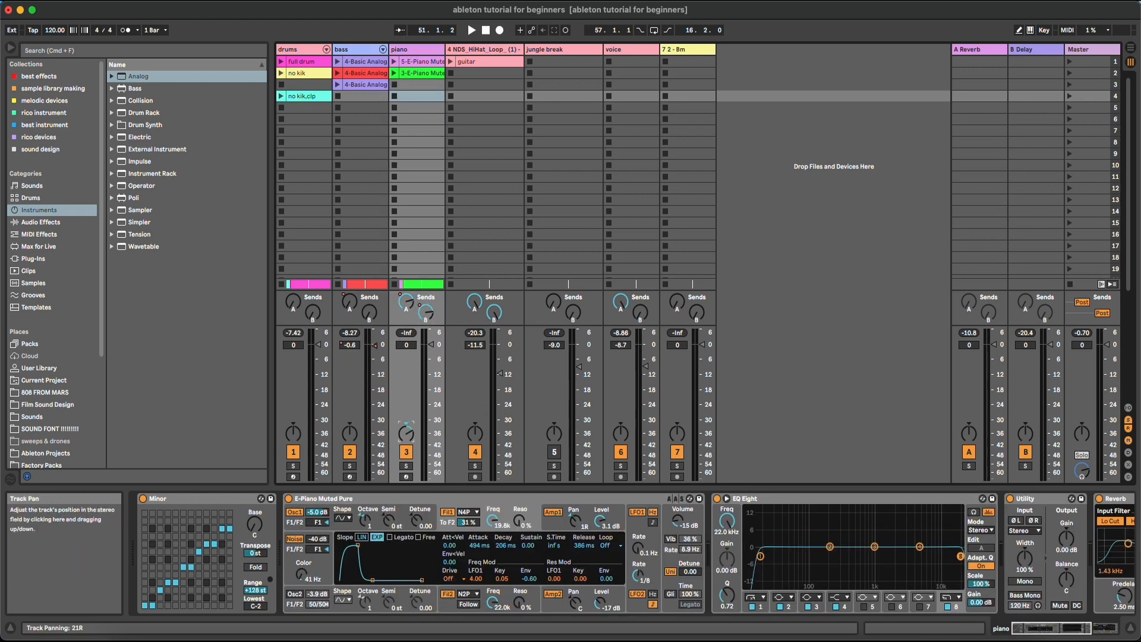
Mute the piano channel, solo it and arm it for recording
{"action": "left_click", "coordinate": [406, 453]}
{"action": "left_click", "coordinate": [408, 468]}
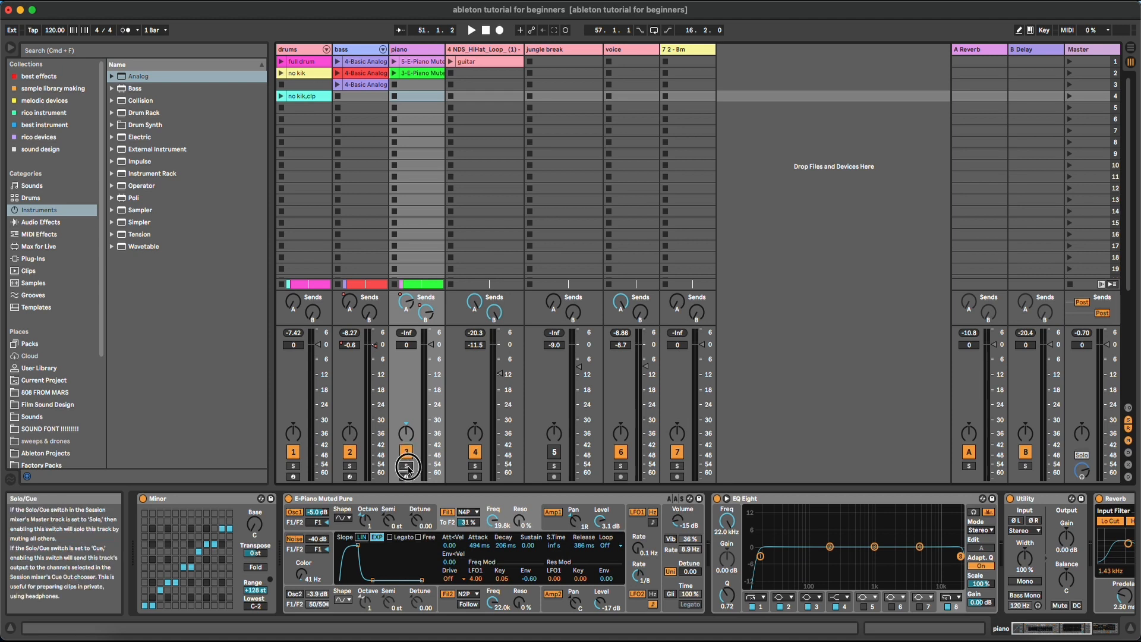
{"action": "left_click", "coordinate": [407, 477]}
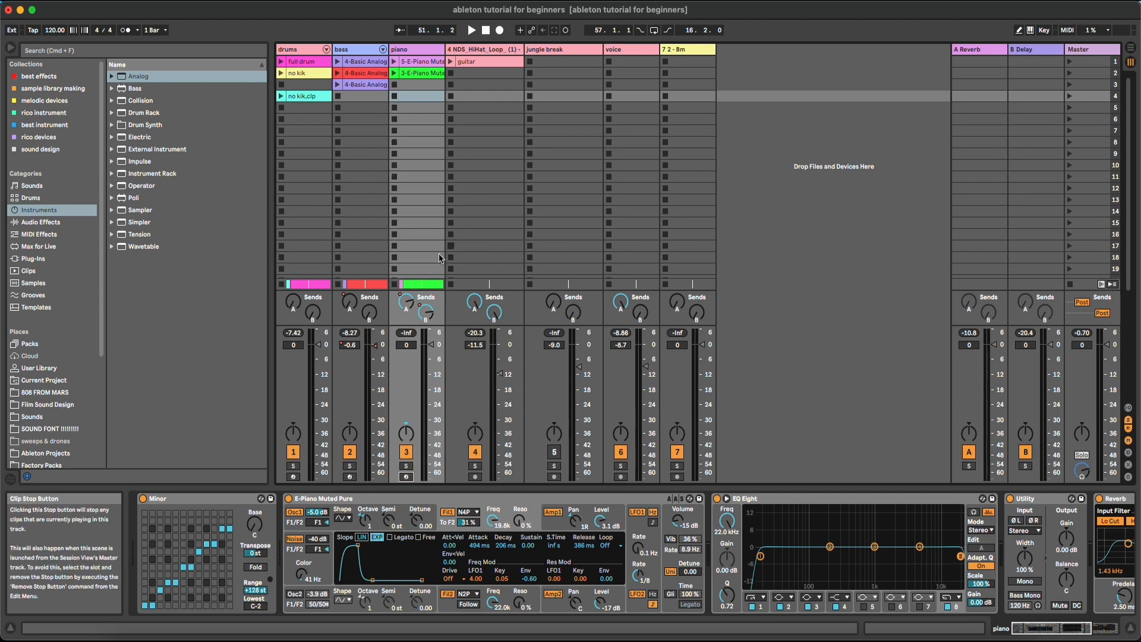
Make the drums track taller in Arrangement View
{"action": "left_click", "coordinate": [1132, 50]}
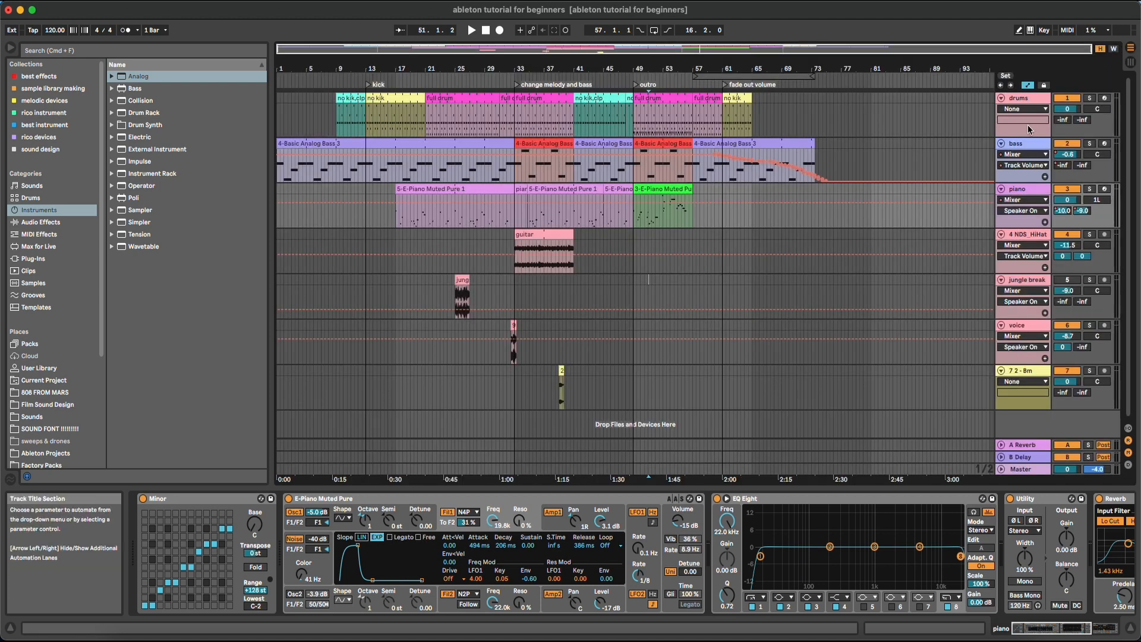
{"action": "left_click", "coordinate": [1023, 141]}
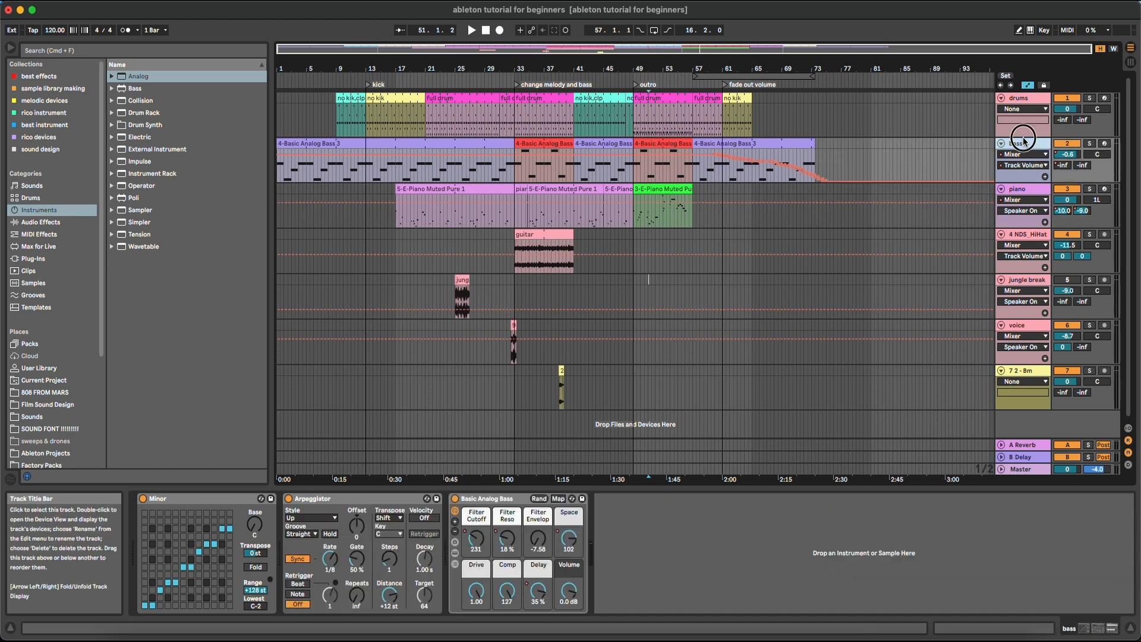
{"action": "mouse_move", "coordinate": [1024, 137]}
{"action": "left_mouse_down"}
{"action": "mouse_move", "coordinate": [1024, 225]}
{"action": "mouse_move", "coordinate": [1024, 160]}
{"action": "left_mouse_up"}
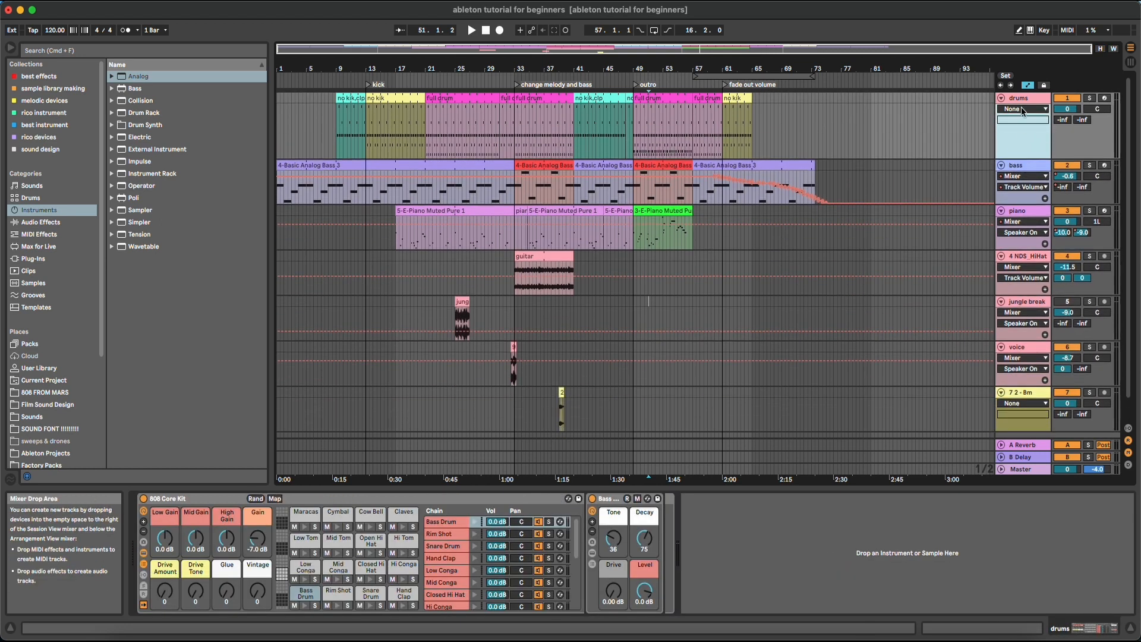
{"action": "key", "text": "Tab"}
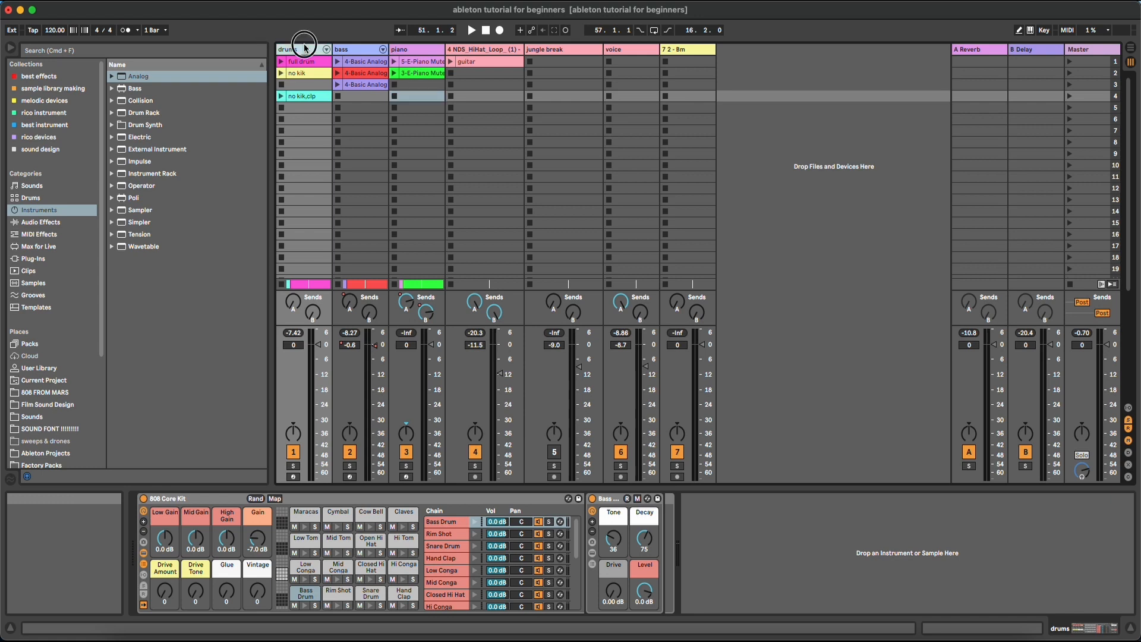
{"action": "left_click", "coordinate": [1129, 52]}
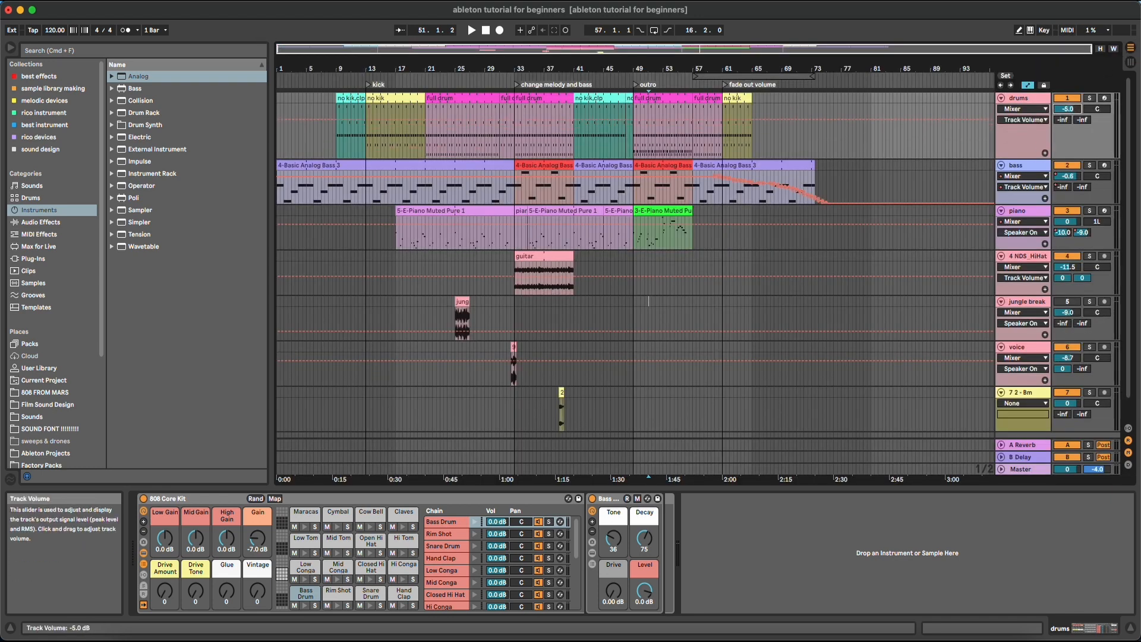
Reset the drums volume to 0 dB and raise its B-Delay send to -27 dB
{"action": "key", "text": "super+z"}
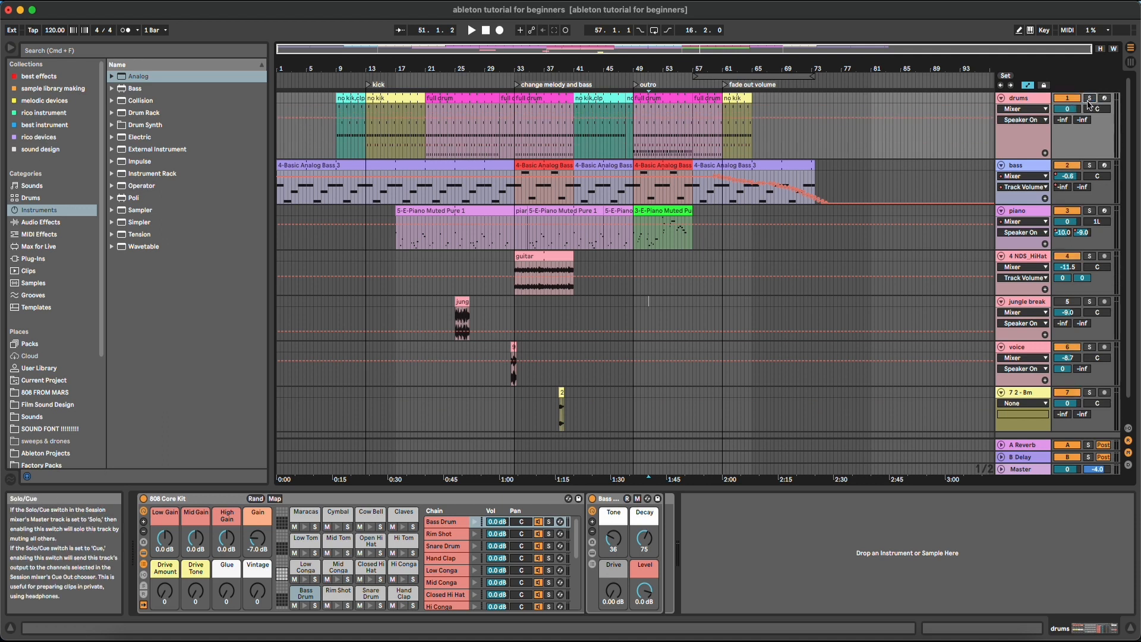
{"action": "left_click_drag", "start_coordinate": [1089, 120], "coordinate": [1062, 66]}
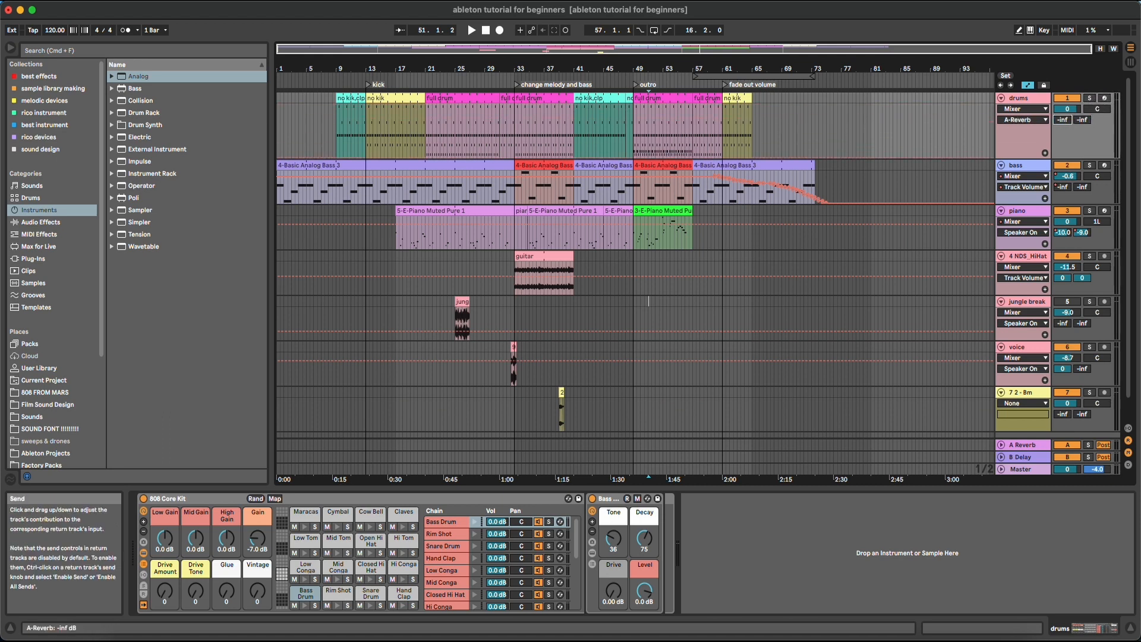
{"action": "left_click", "coordinate": [1022, 445]}
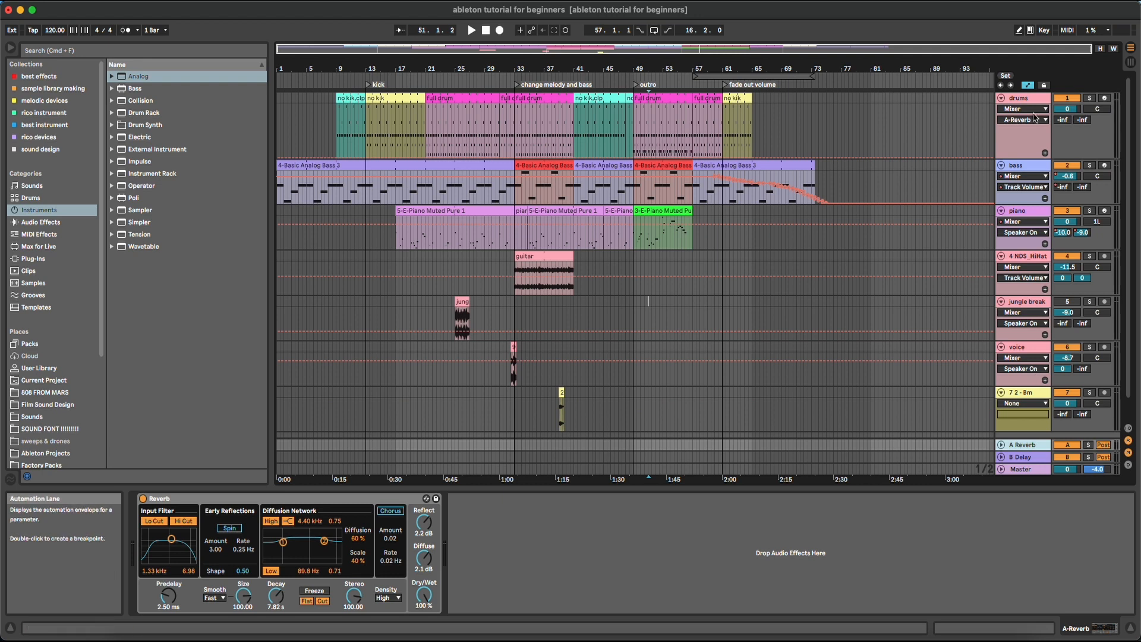
Select the piano track and browse its automatable device and mixer parameter lists
{"action": "left_click", "coordinate": [1027, 99]}
{"action": "left_click", "coordinate": [1027, 211]}
{"action": "left_click", "coordinate": [1027, 222]}
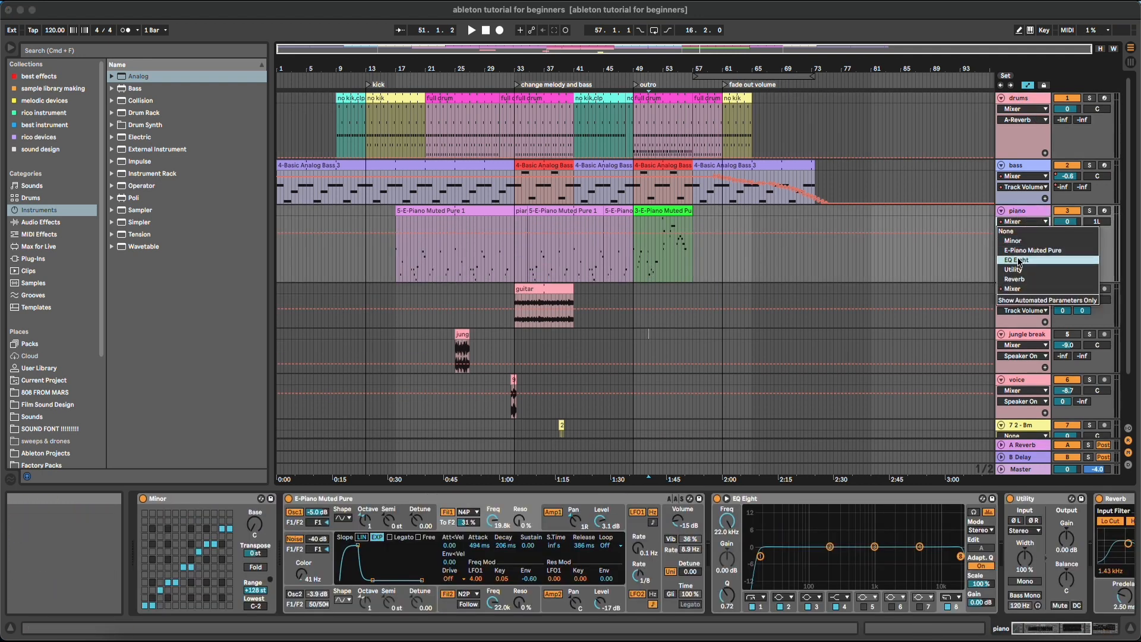
{"action": "left_click", "coordinate": [1018, 219]}
{"action": "left_click", "coordinate": [1019, 221]}
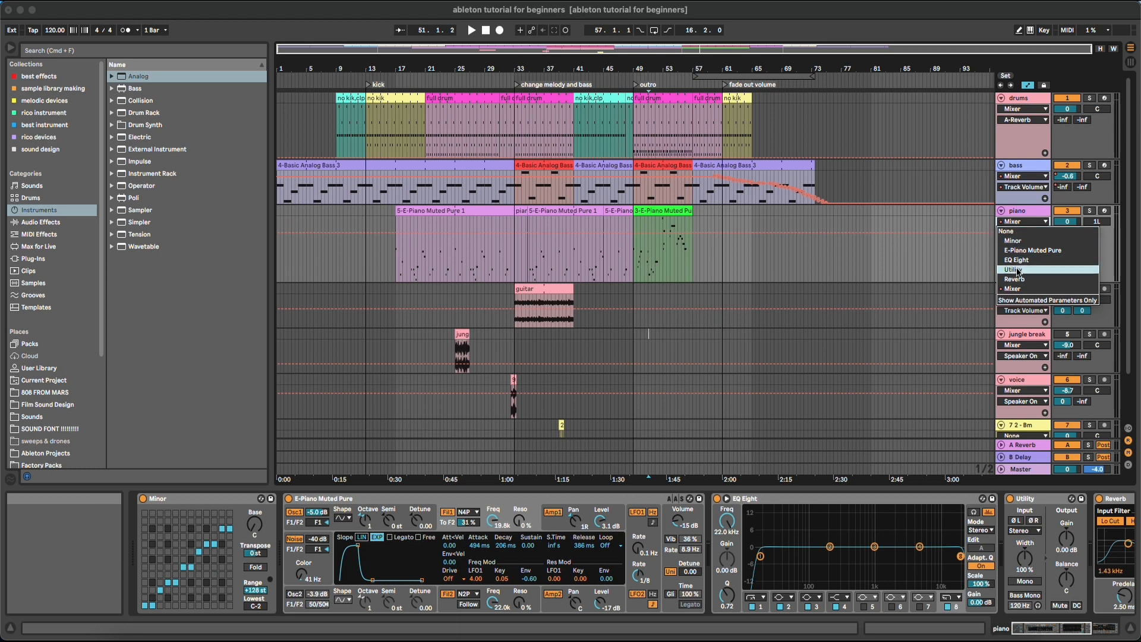
{"action": "left_click", "coordinate": [1023, 213]}
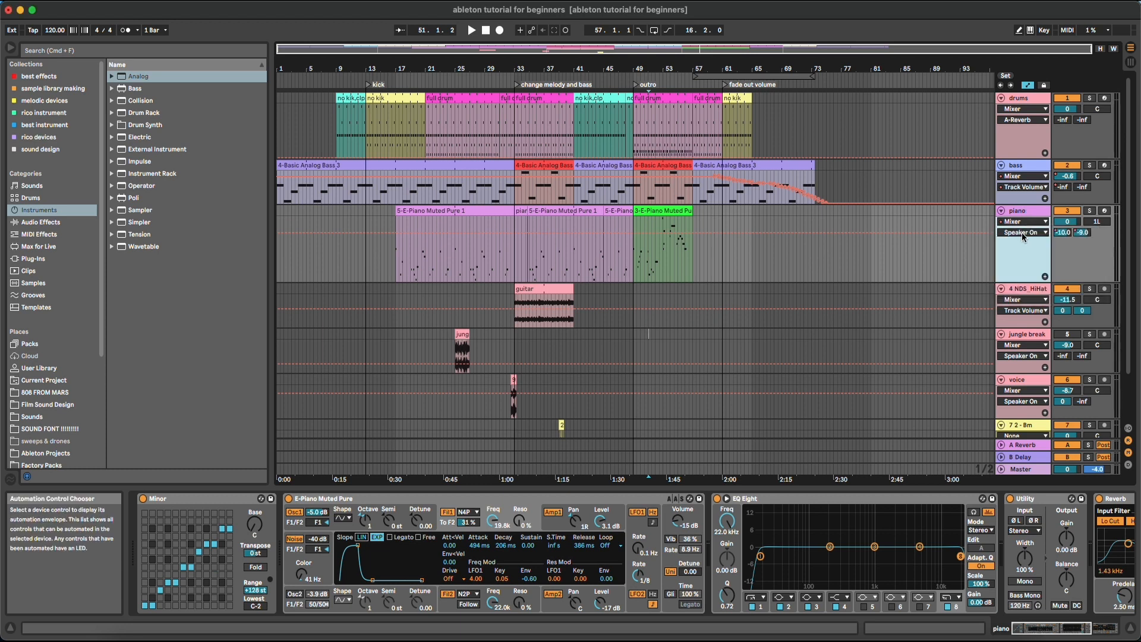
{"action": "left_click", "coordinate": [1021, 232]}
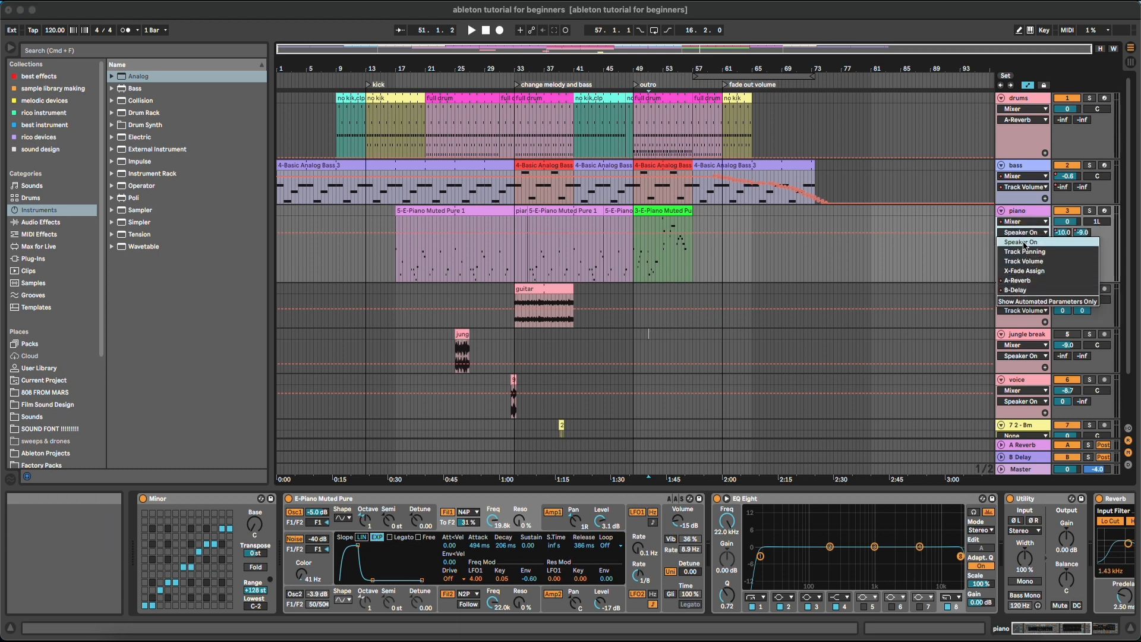
{"action": "left_click", "coordinate": [1035, 223]}
{"action": "left_click", "coordinate": [1036, 224]}
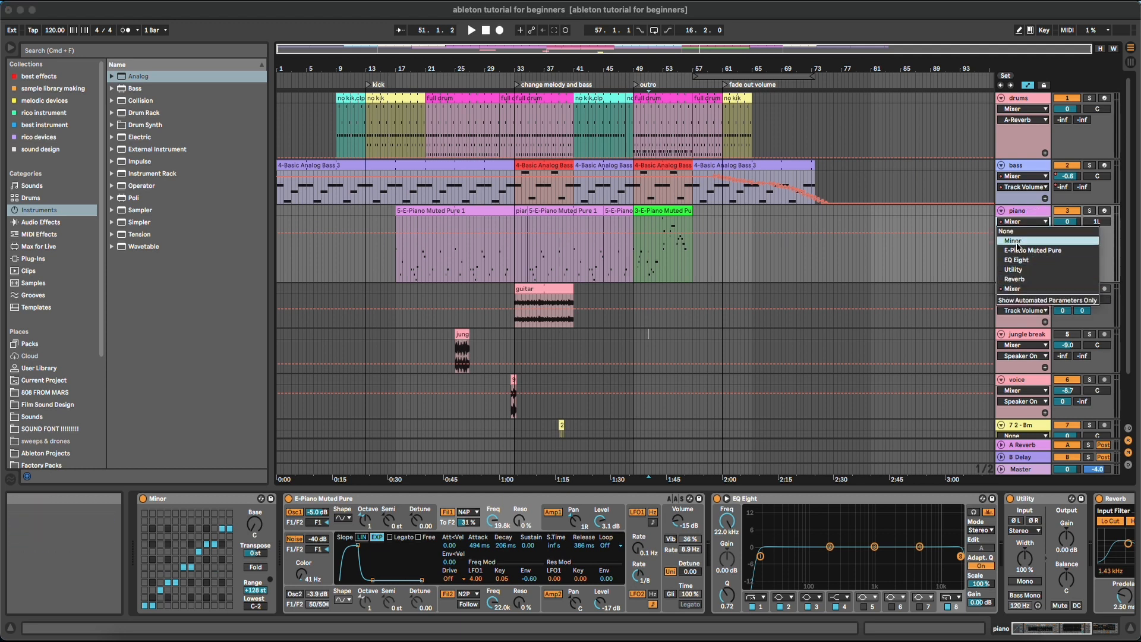
{"action": "left_click", "coordinate": [1023, 210]}
{"action": "left_click", "coordinate": [1022, 210]}
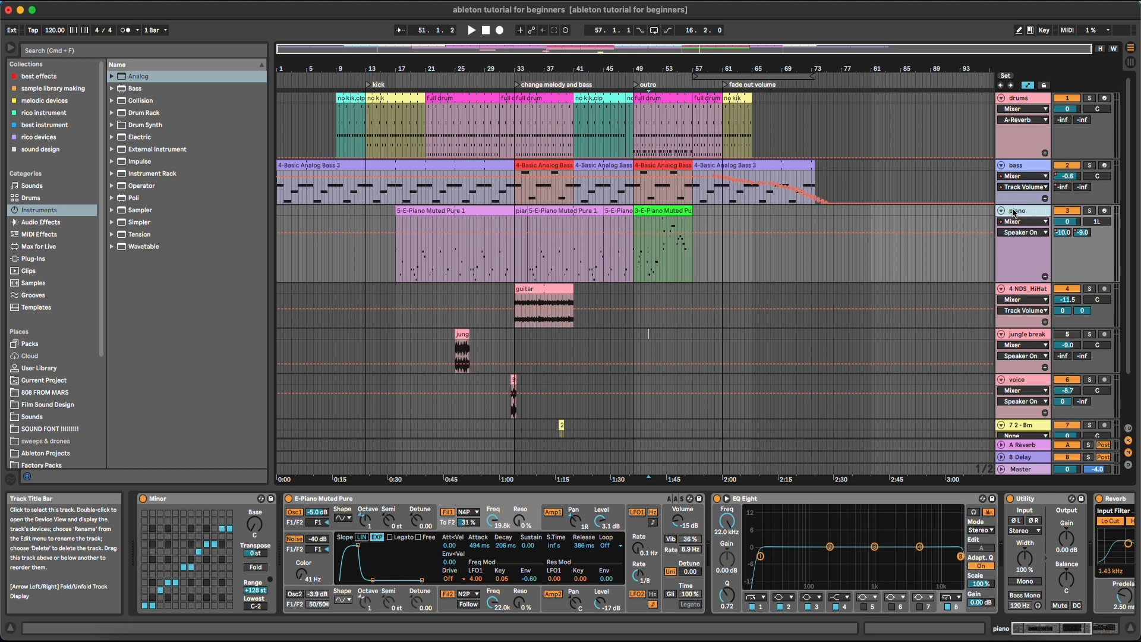
Step through Minor, E-Piano Muted Pure, EQ Eight and Utility, then show the full Reverb device
{"action": "left_click", "coordinate": [185, 502]}
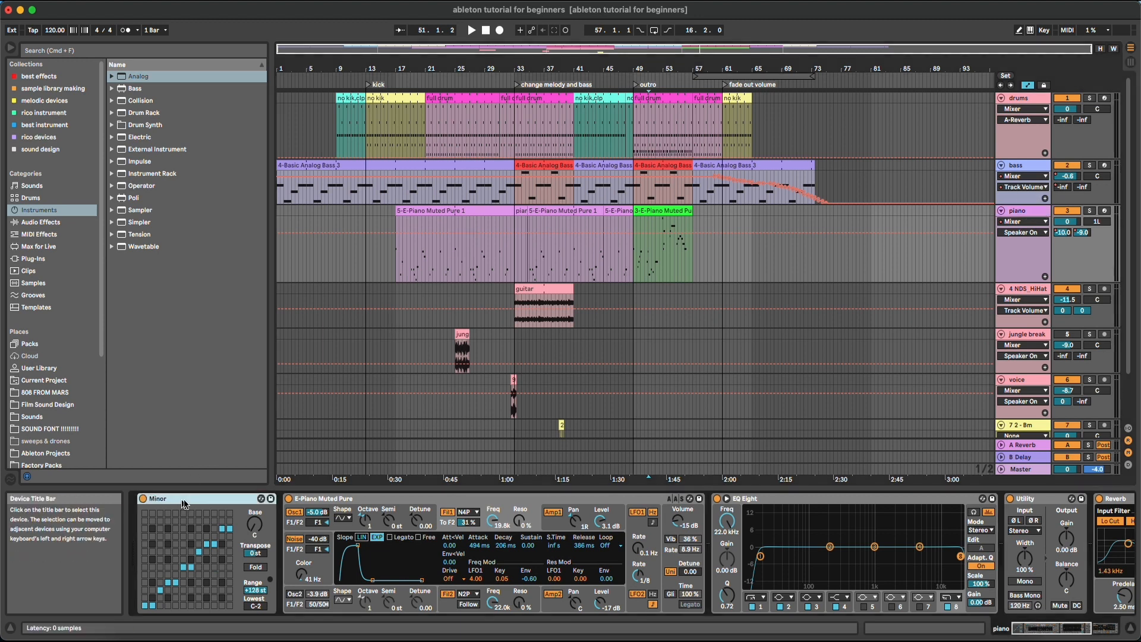
{"action": "left_click", "coordinate": [383, 501]}
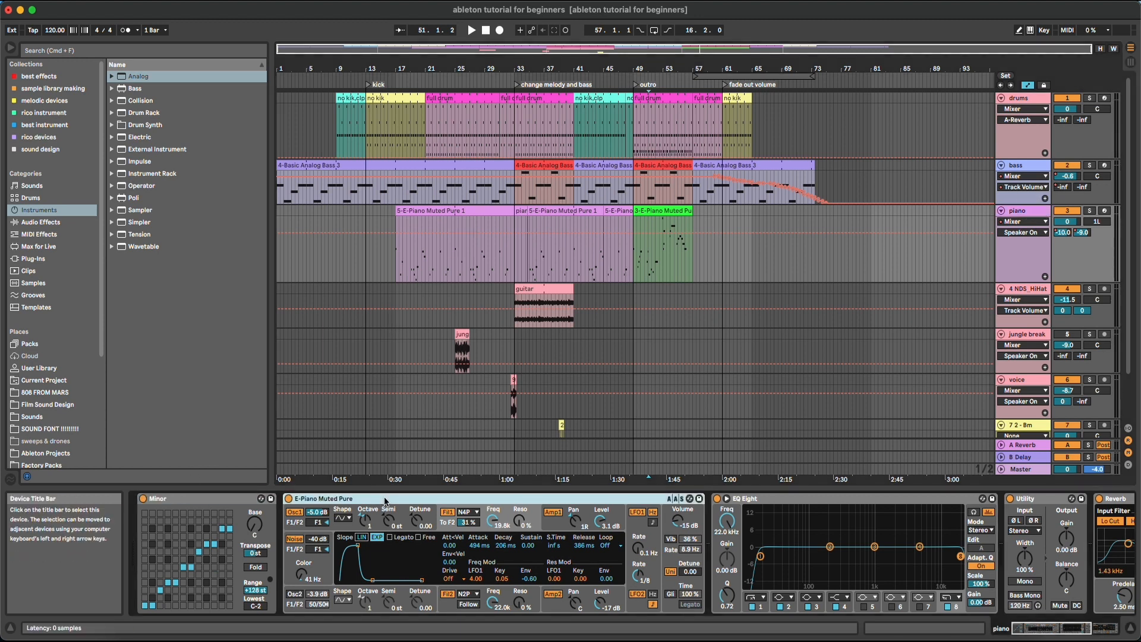
{"action": "left_click", "coordinate": [791, 499]}
{"action": "left_click", "coordinate": [1047, 499]}
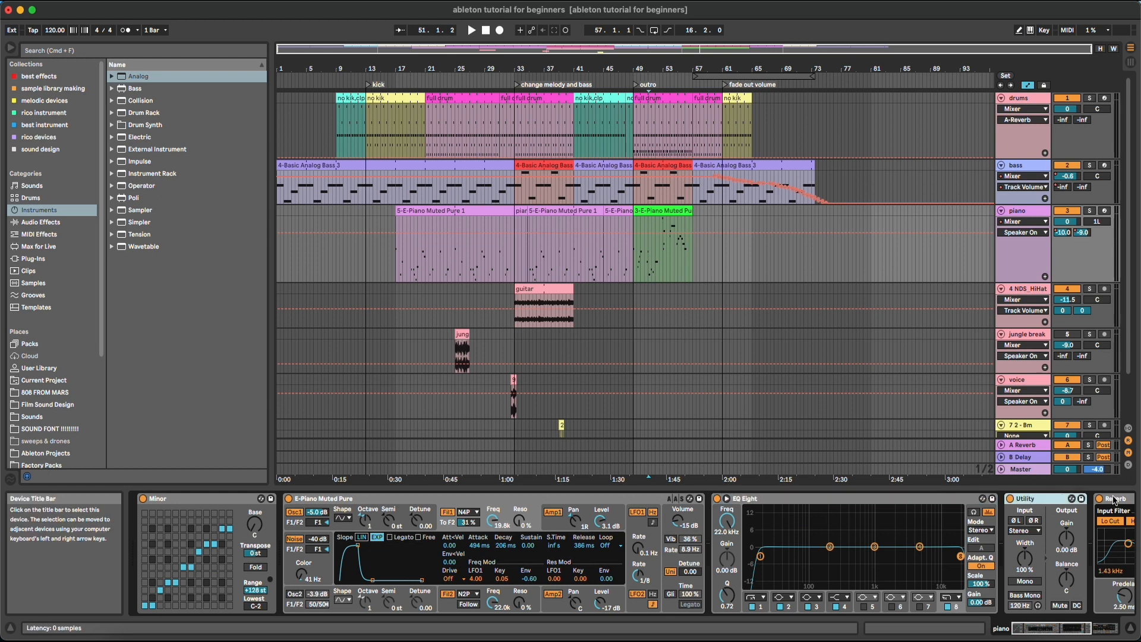
{"action": "left_click", "coordinate": [1023, 221]}
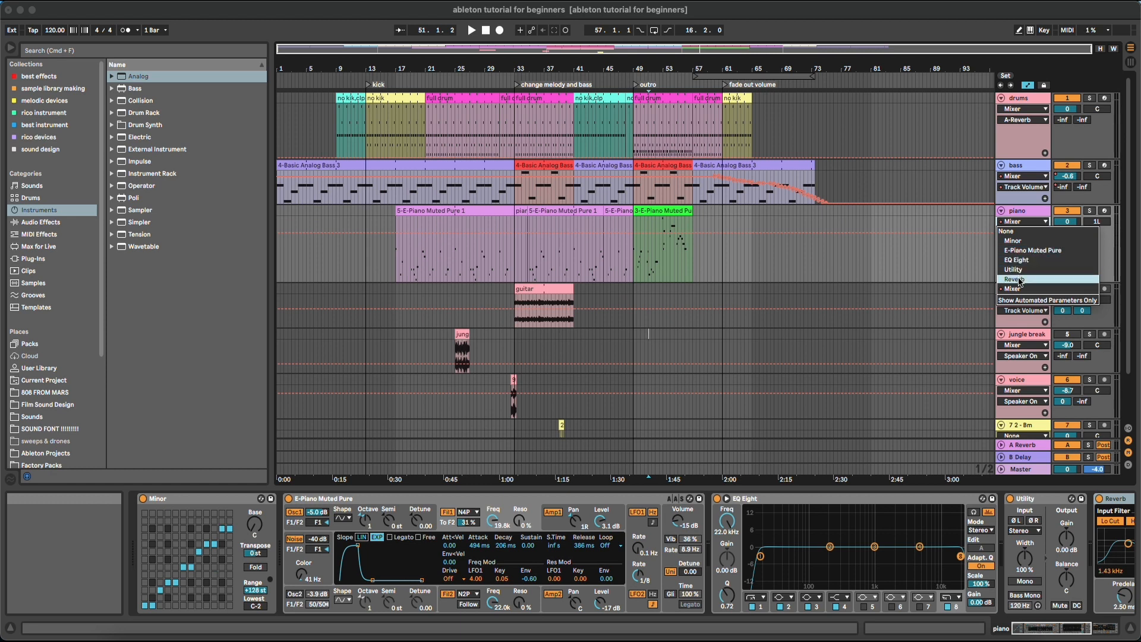
{"action": "left_click", "coordinate": [1119, 502]}
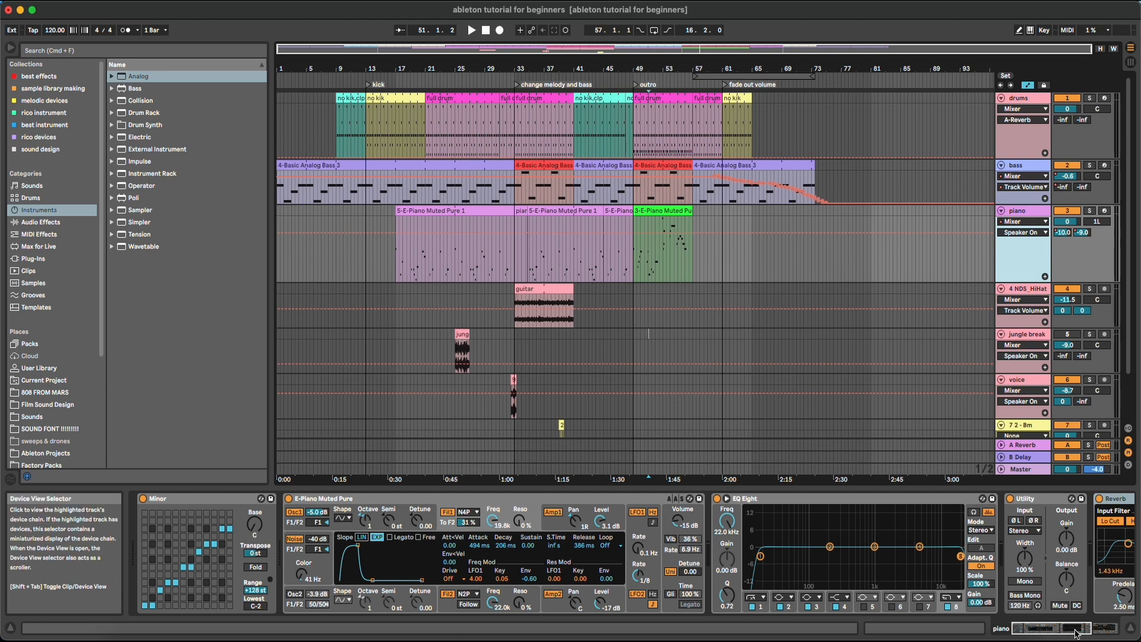
{"action": "left_click", "coordinate": [1103, 628]}
{"action": "left_click", "coordinate": [1024, 222]}
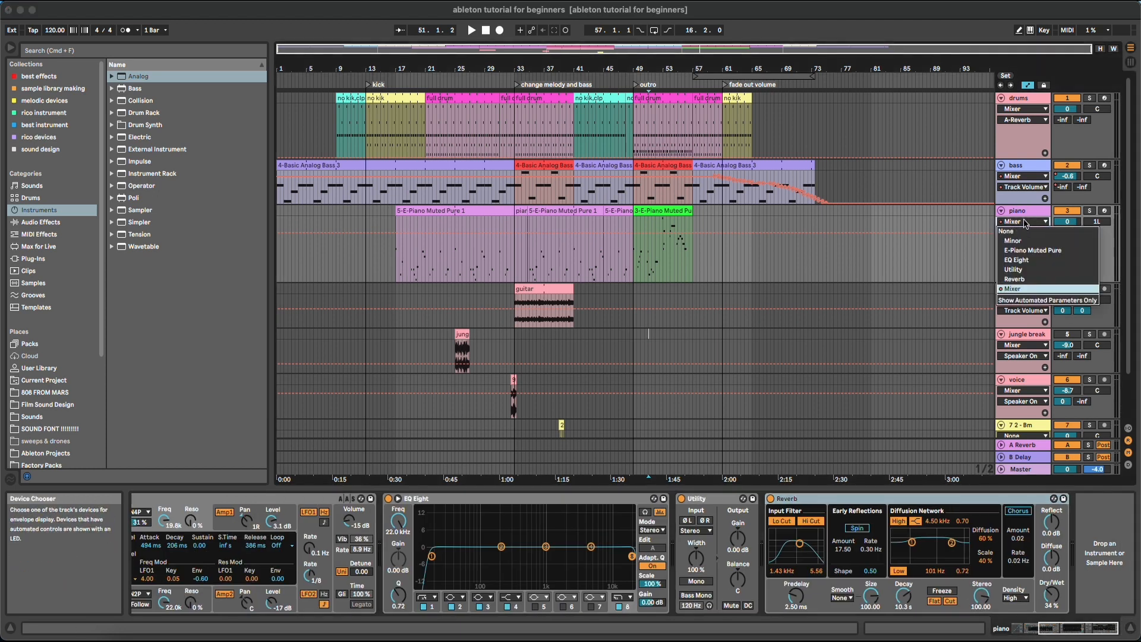
{"action": "left_click", "coordinate": [1015, 291]}
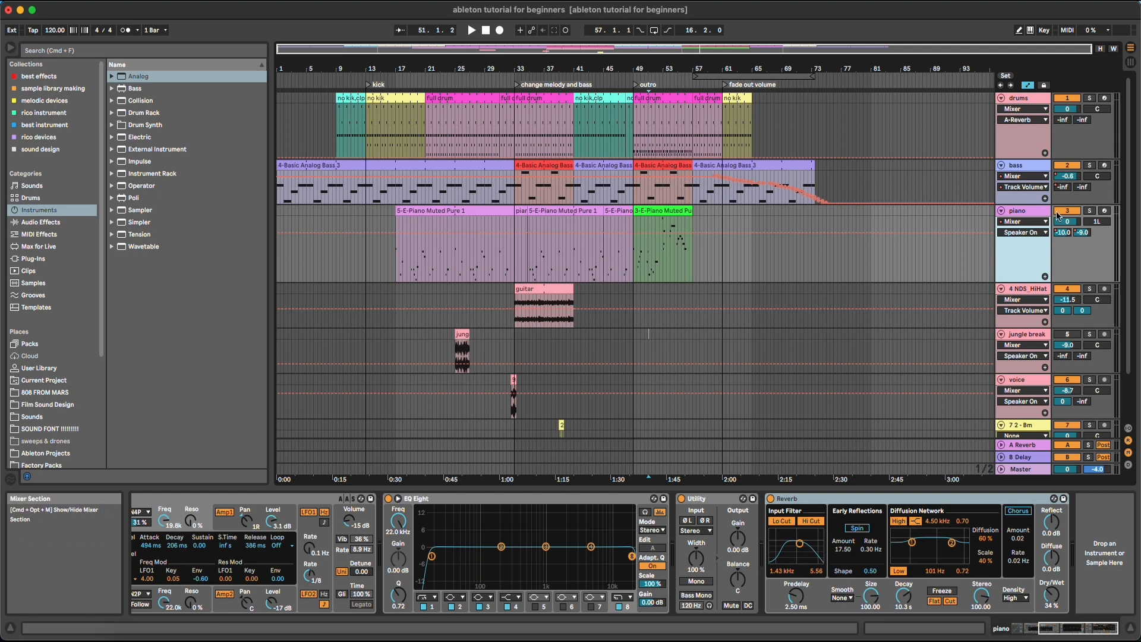
Check the hi-hat track's automatable device list, keeping Mixer chosen
{"action": "left_click", "coordinate": [1025, 299]}
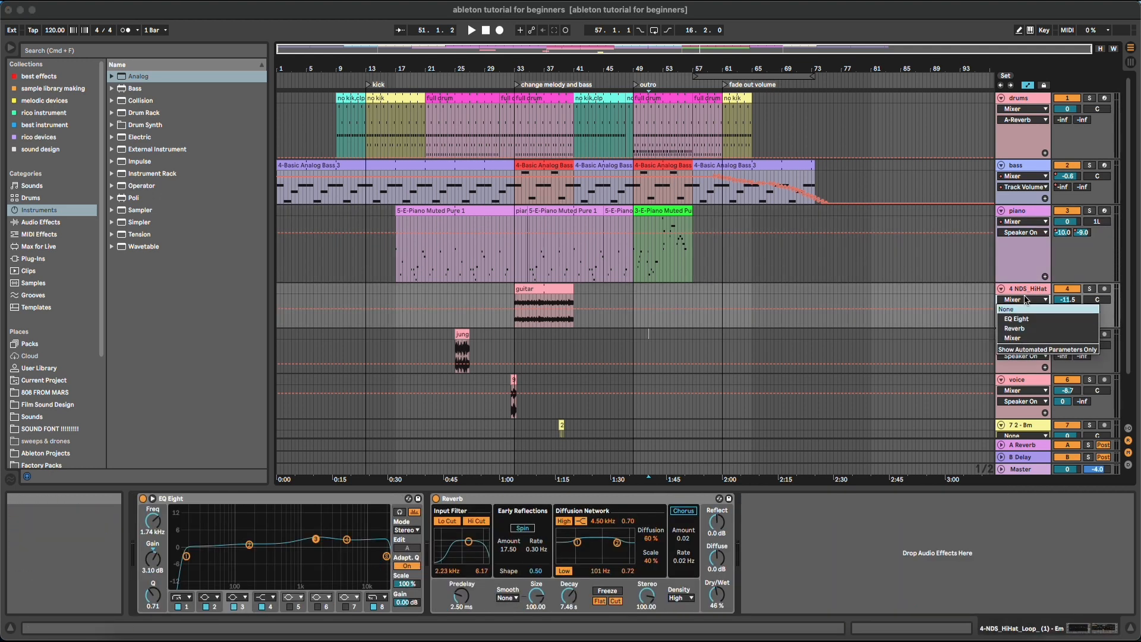
{"action": "left_click", "coordinate": [1025, 296]}
{"action": "left_click", "coordinate": [1024, 300]}
{"action": "left_click", "coordinate": [1023, 290]}
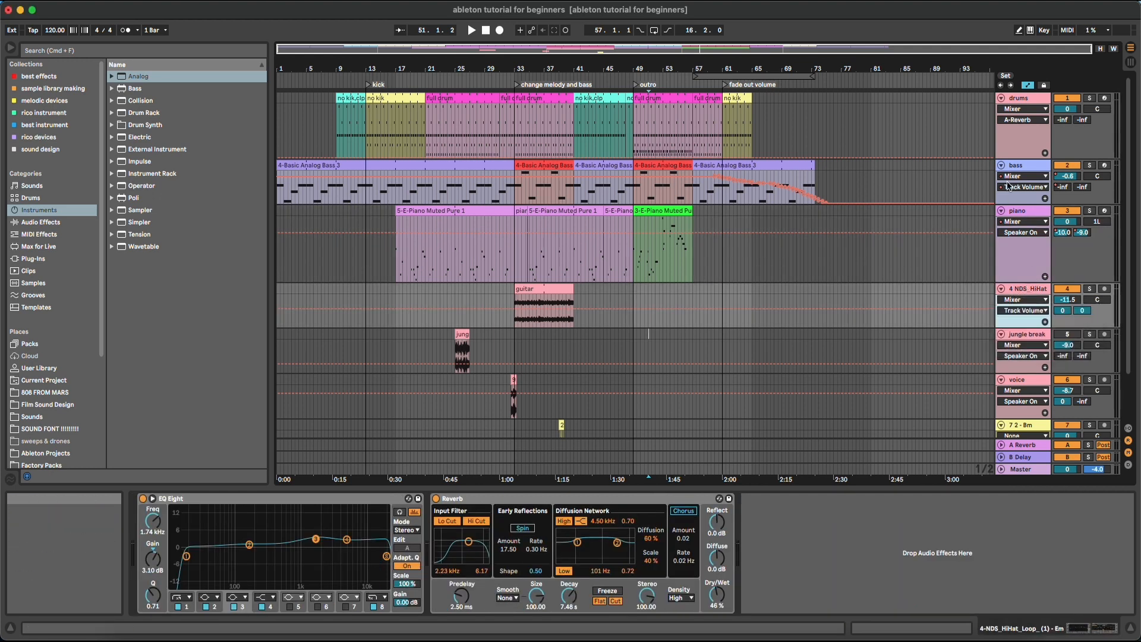
Check the bass track's automatable devices, then list the piano's mixer parameters
{"action": "left_click", "coordinate": [1008, 186]}
{"action": "left_click", "coordinate": [1023, 176]}
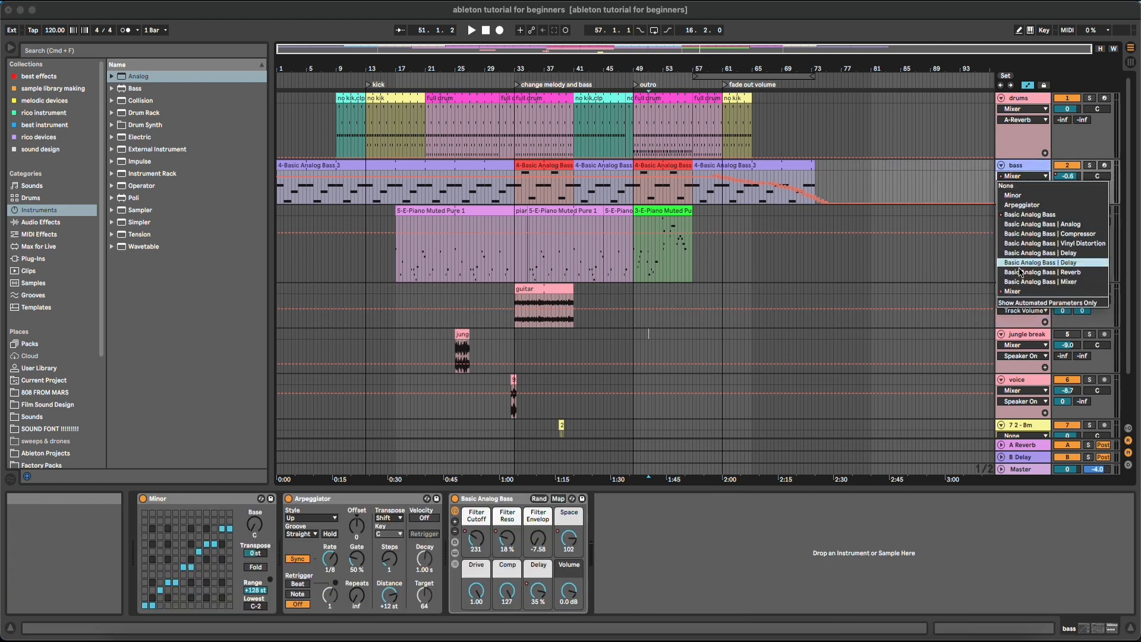
{"action": "left_click", "coordinate": [989, 196]}
{"action": "left_click", "coordinate": [1016, 232]}
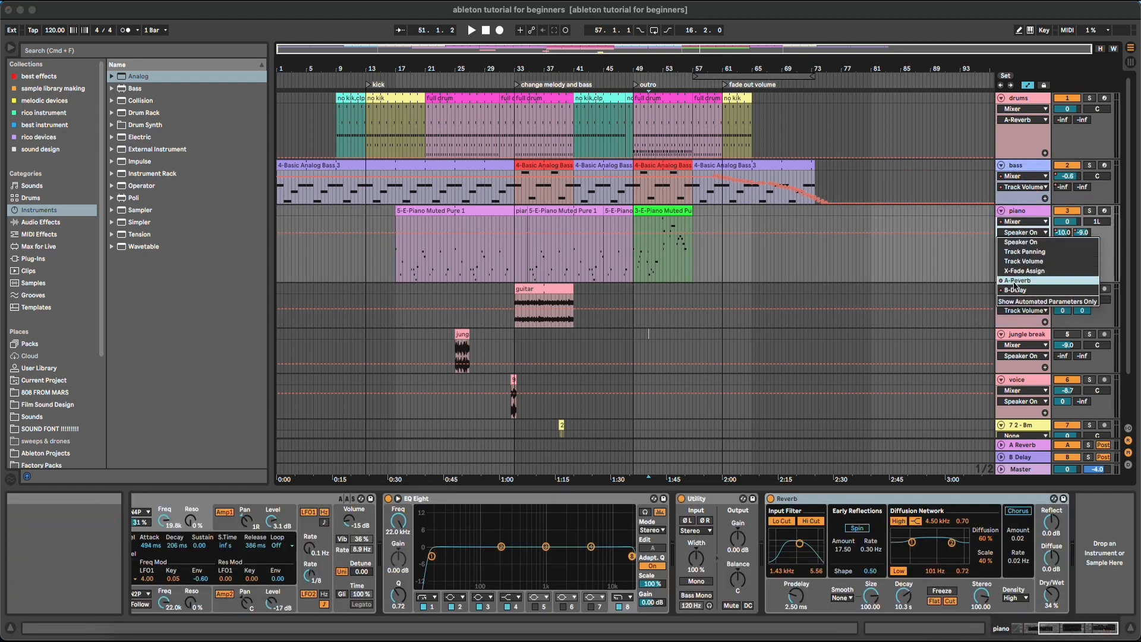
Toggle the piano track off and on and reset its panning to centre
{"action": "left_click", "coordinate": [1022, 242]}
{"action": "left_click", "coordinate": [1067, 212]}
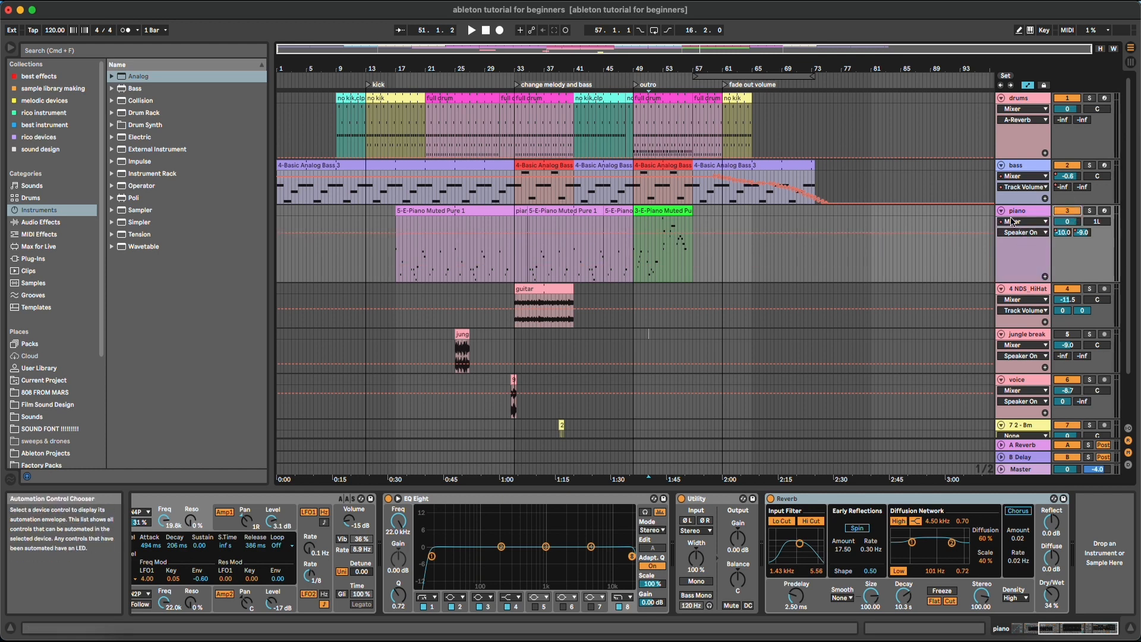
{"action": "left_click", "coordinate": [1065, 212]}
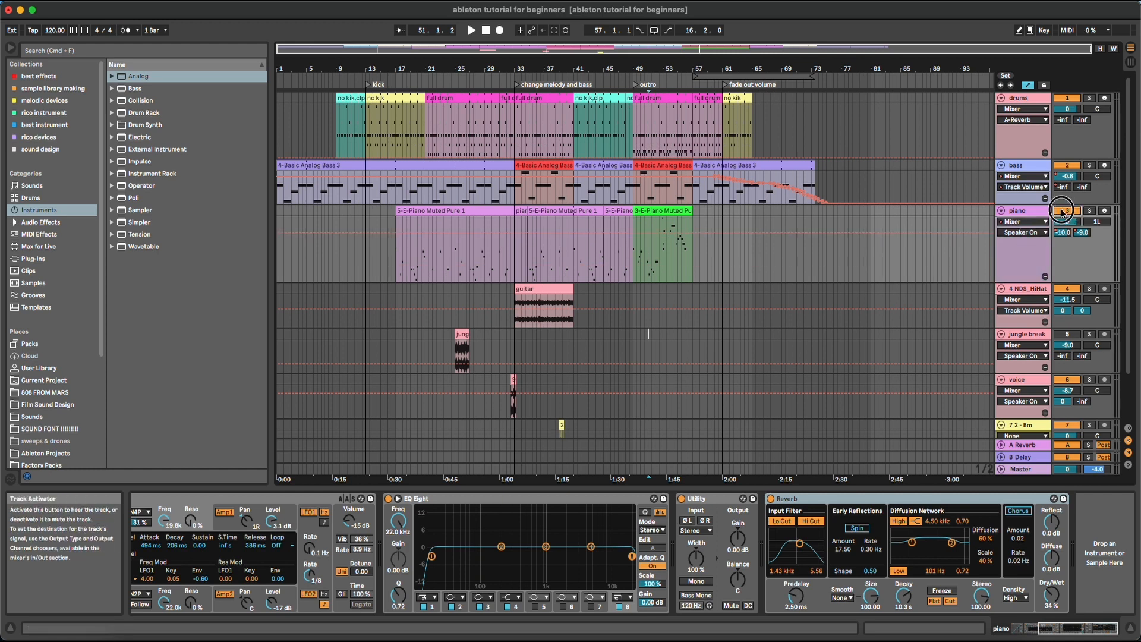
{"action": "left_click", "coordinate": [1034, 233]}
{"action": "left_click", "coordinate": [1024, 251]}
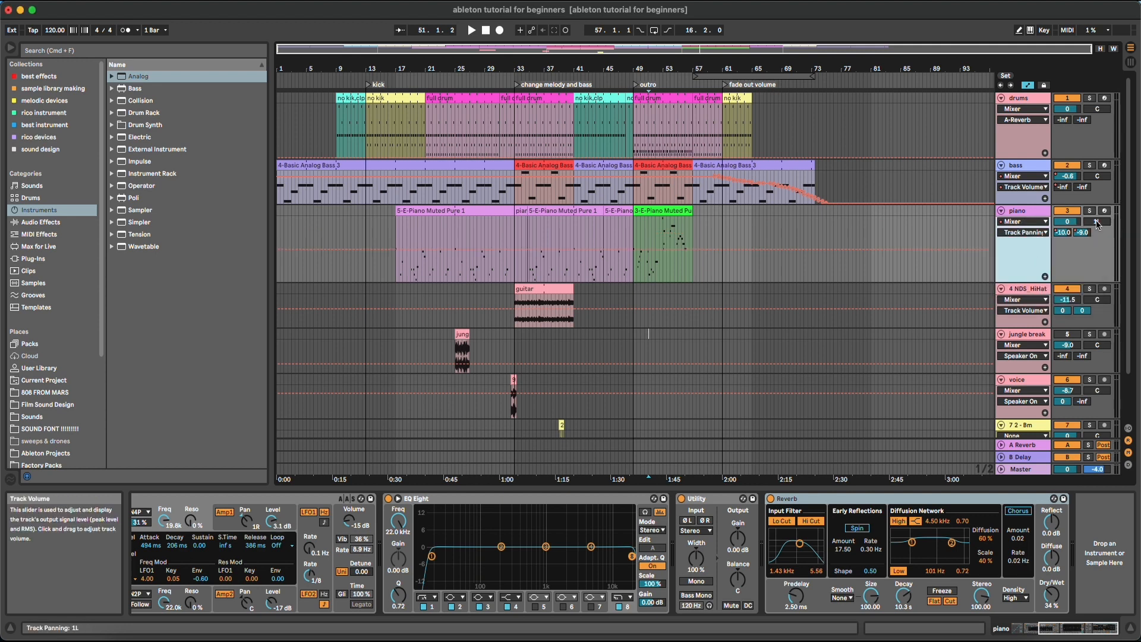
{"action": "double_click", "coordinate": [1097, 222]}
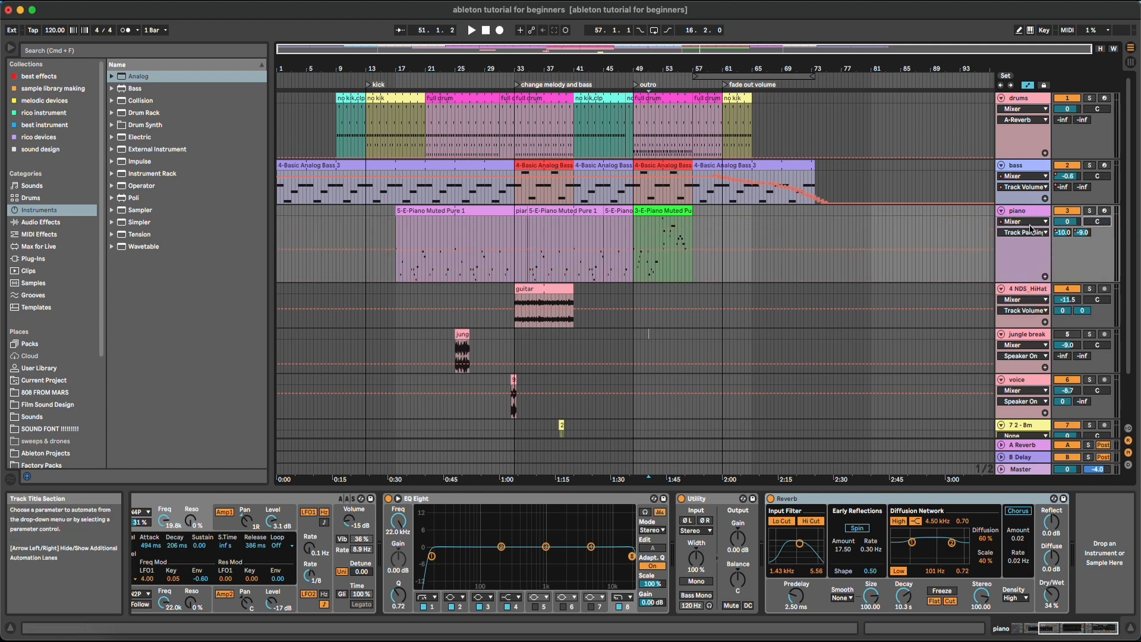
Show the piano's Track Volume automation and adjust the piano volume
{"action": "left_click", "coordinate": [1029, 222]}
{"action": "left_click", "coordinate": [1030, 240]}
{"action": "left_click", "coordinate": [1031, 232]}
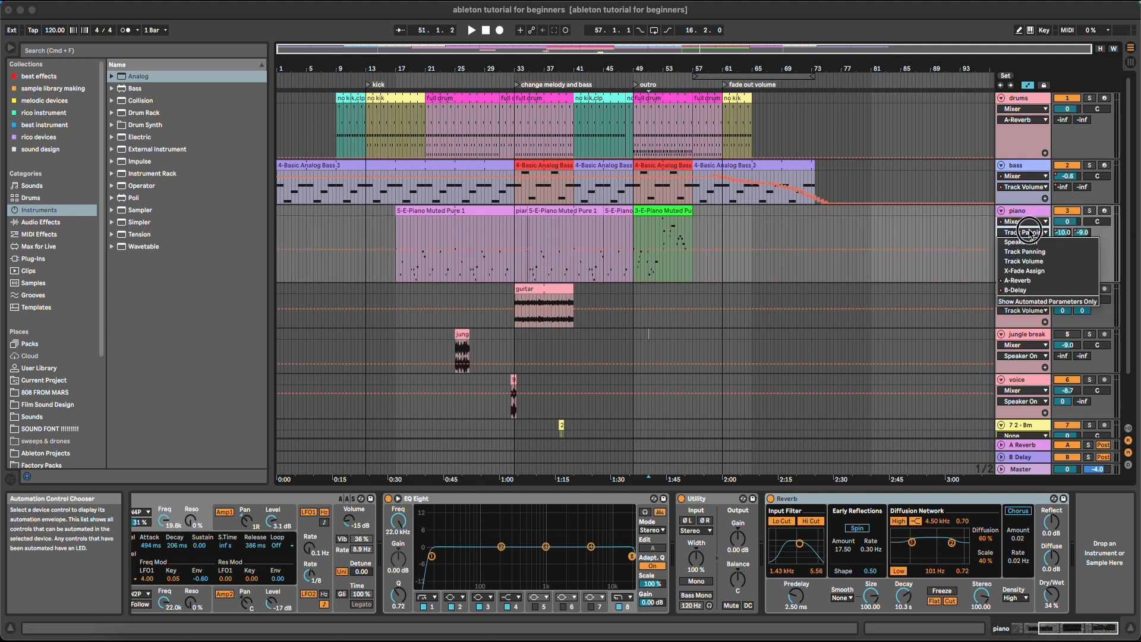
{"action": "left_click", "coordinate": [1024, 261]}
{"action": "left_click_drag", "start_coordinate": [1068, 221], "coordinate": [1067, 238]}
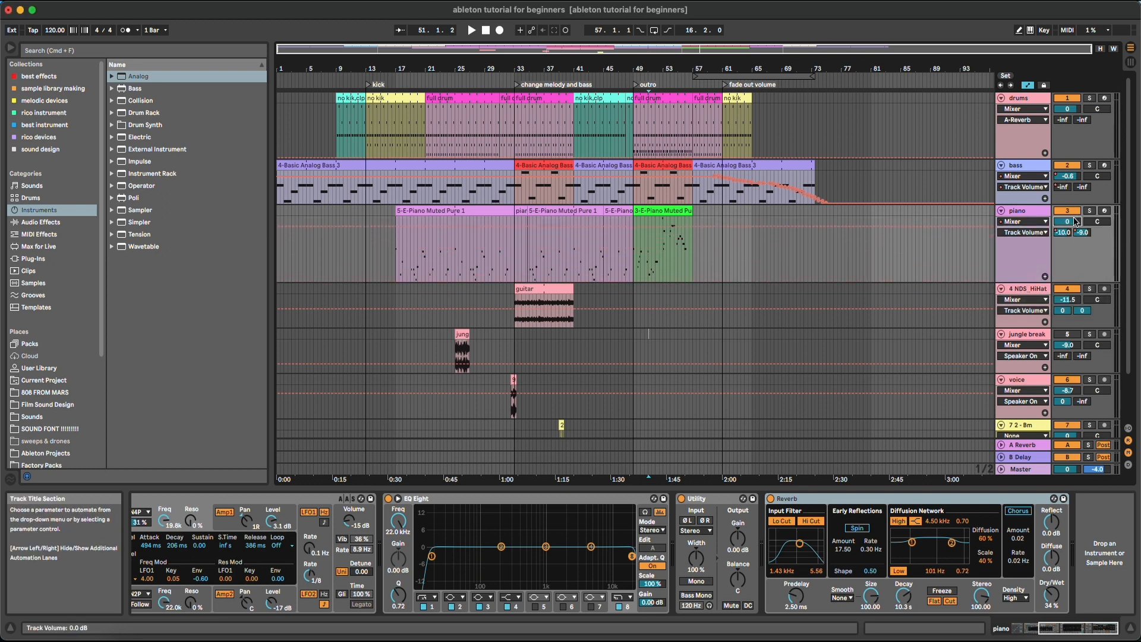
Target the piano's Utility Gain for automation and lower it to -0.56 dB
{"action": "left_click", "coordinate": [1034, 227]}
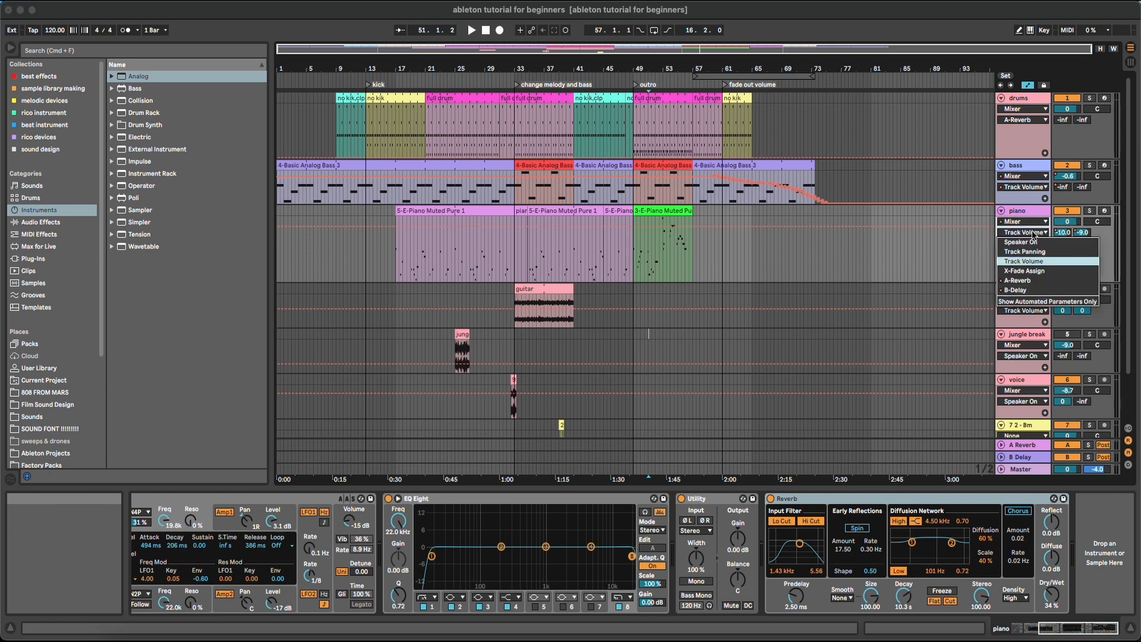
{"action": "left_click", "coordinate": [1020, 232]}
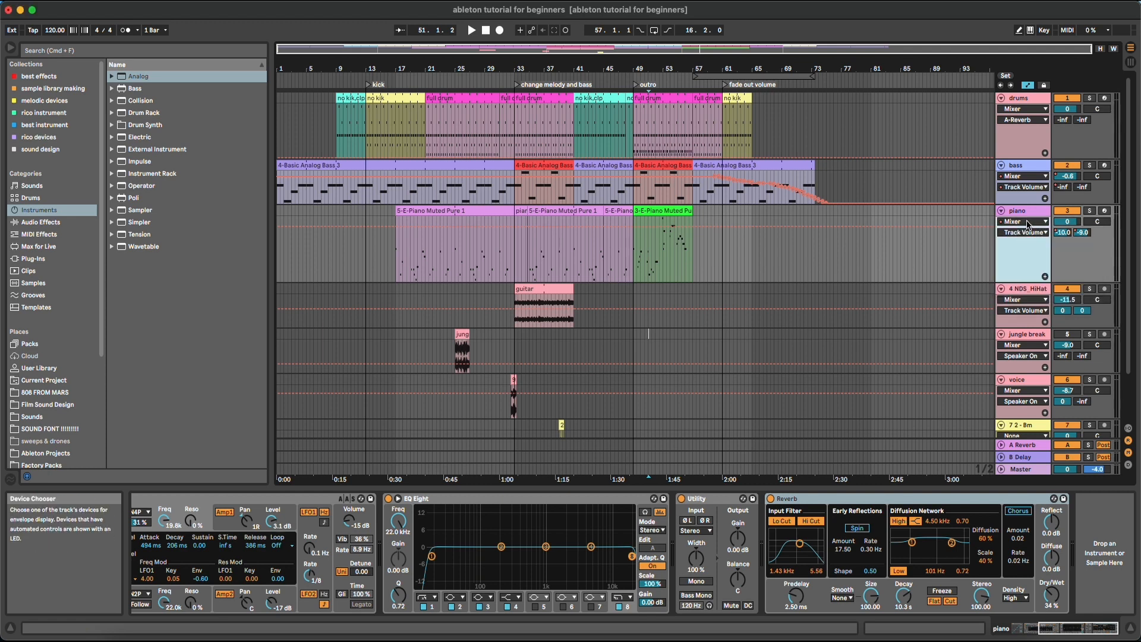
{"action": "left_click", "coordinate": [1029, 223]}
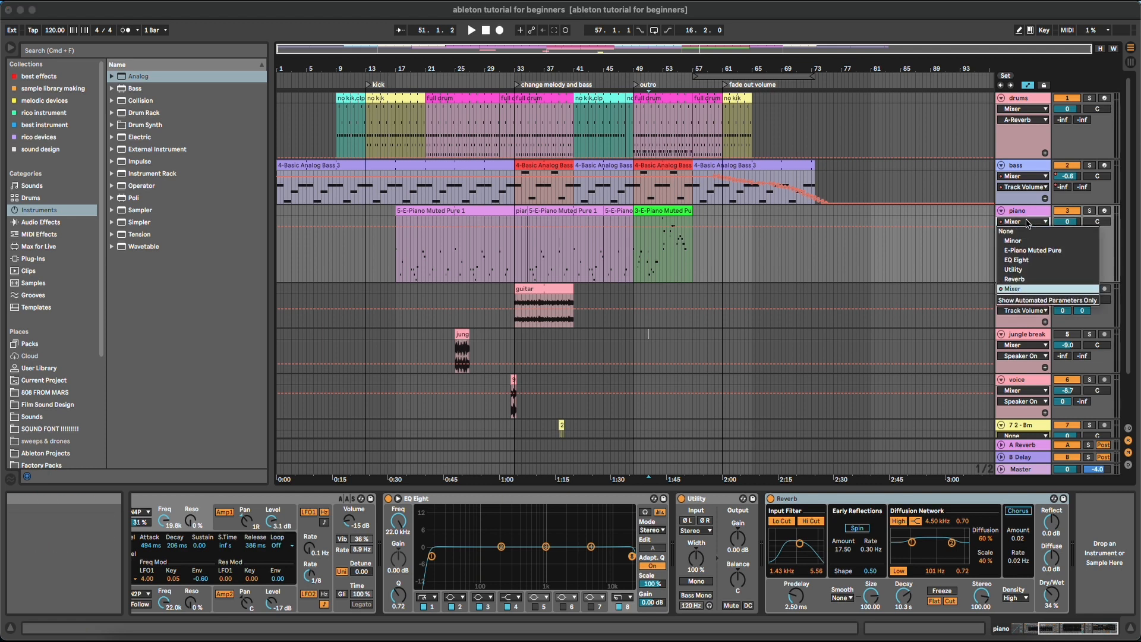
{"action": "left_click", "coordinate": [1029, 223]}
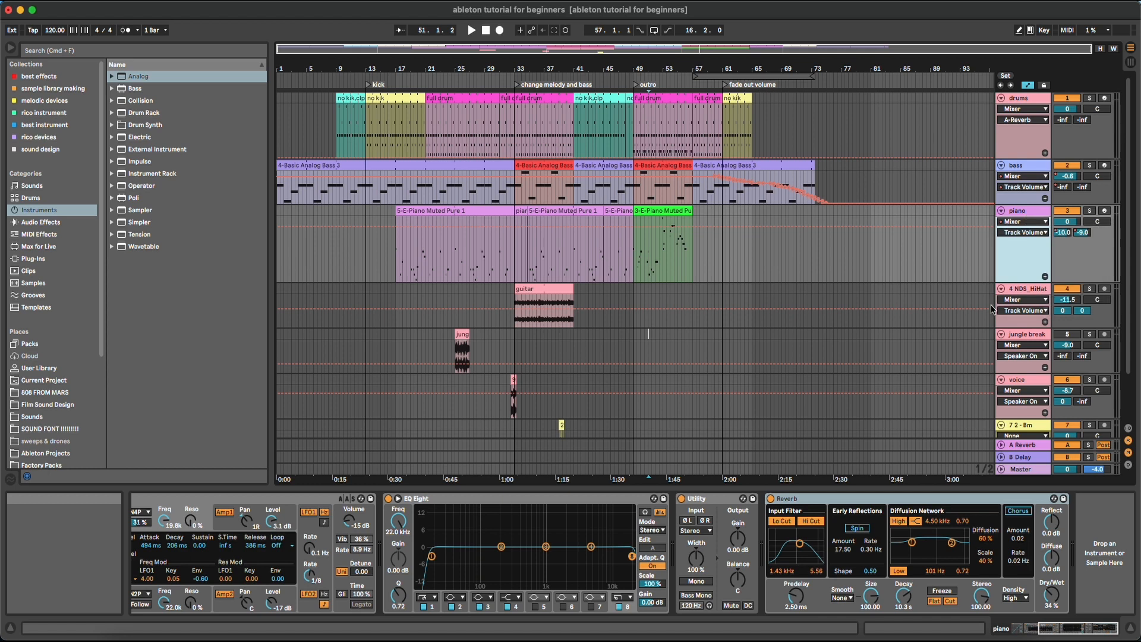
{"action": "left_click", "coordinate": [740, 538]}
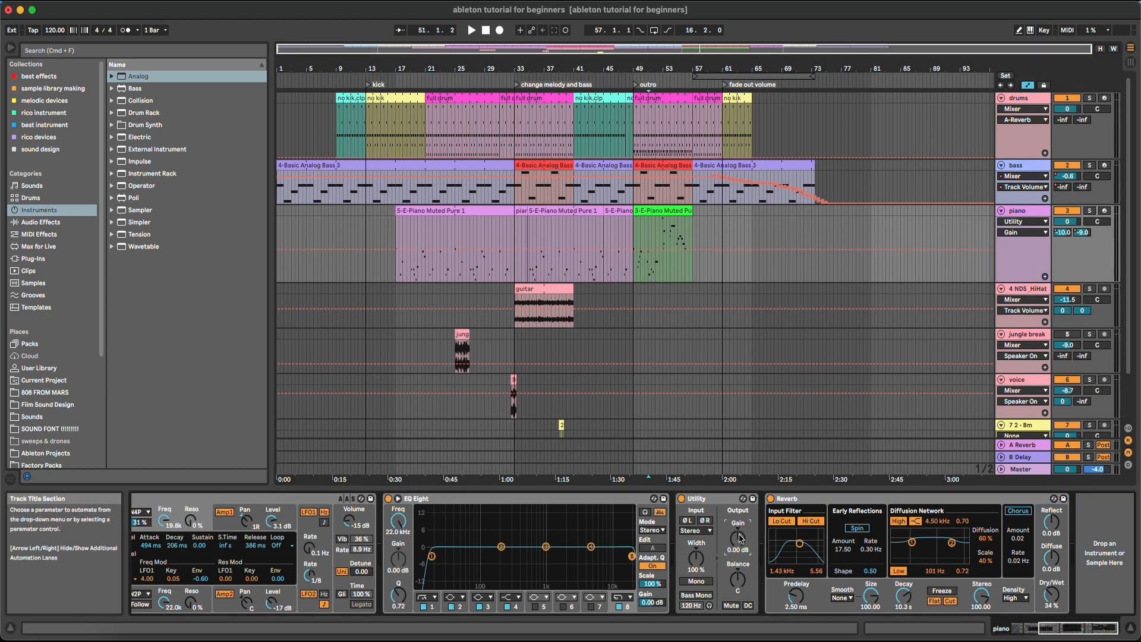
{"action": "left_click_drag", "start_coordinate": [740, 538], "coordinate": [740, 541]}
{"action": "left_click", "coordinate": [1024, 222]}
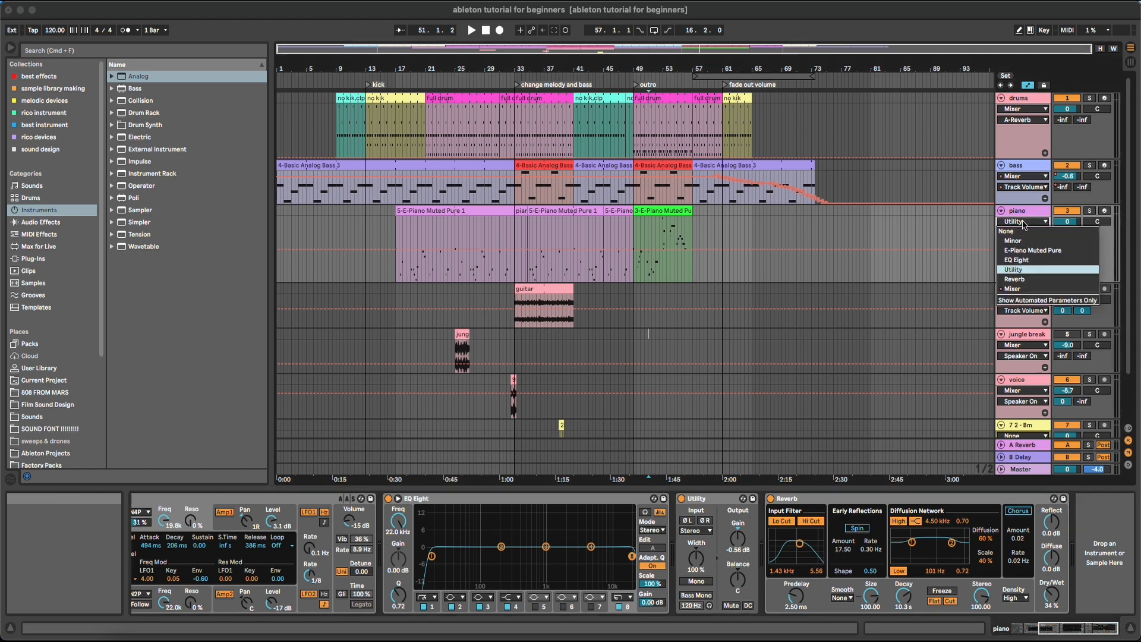
{"action": "left_click", "coordinate": [1018, 270]}
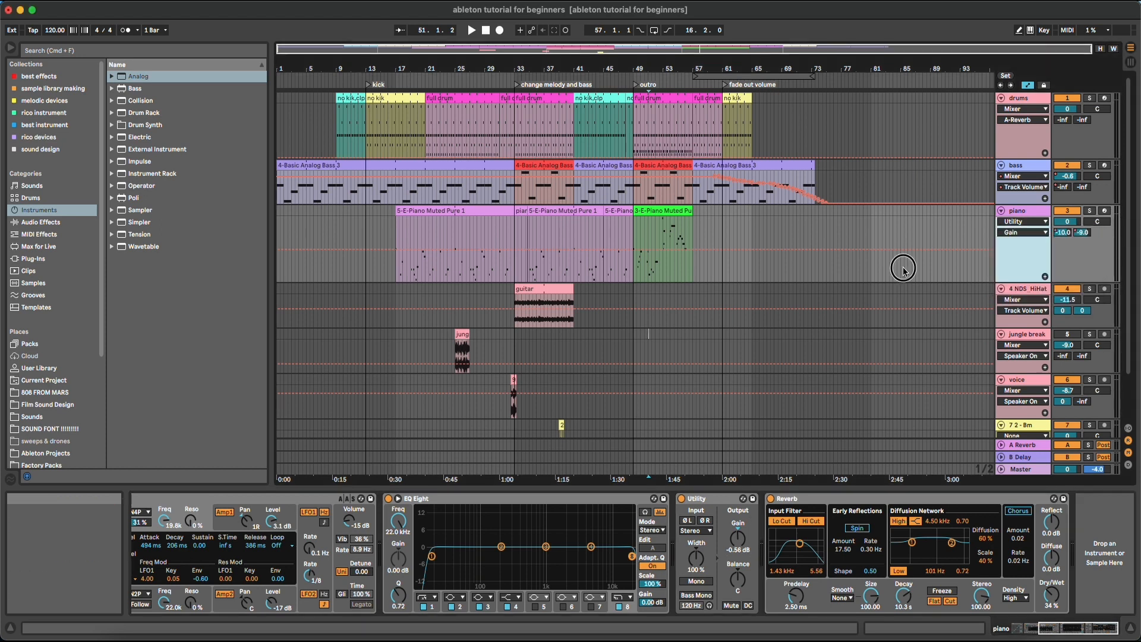
{"action": "left_click", "coordinate": [1024, 232]}
{"action": "left_click", "coordinate": [1009, 331]}
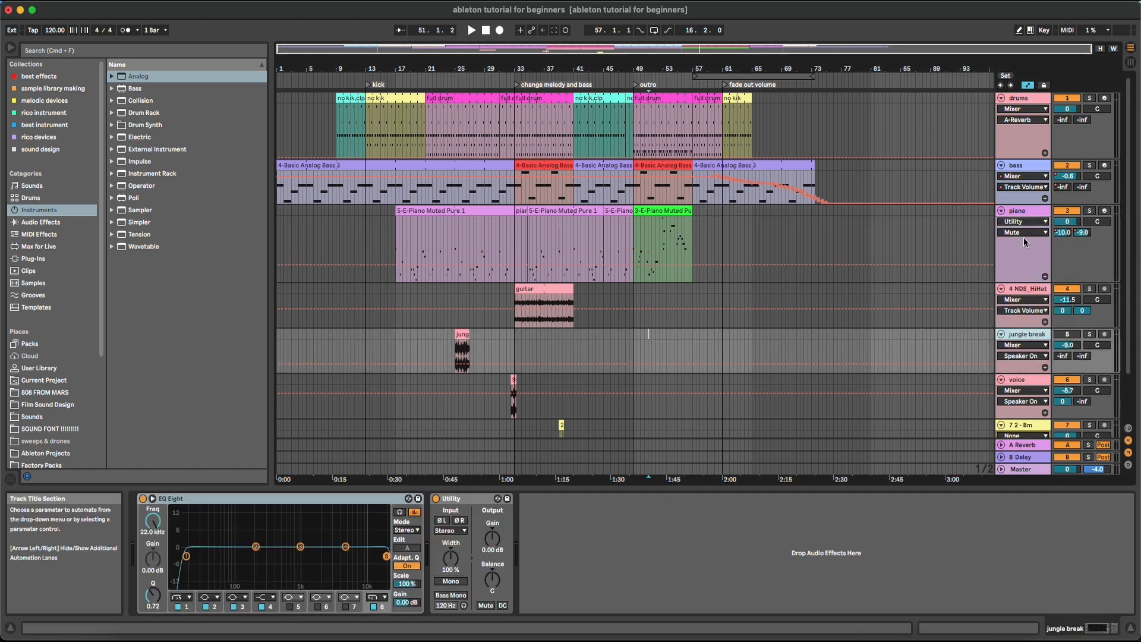
Select the piano's Reverb and target its Dry/Wet, then PreDelay, for automation
{"action": "left_click", "coordinate": [1025, 245]}
{"action": "left_click", "coordinate": [818, 498]}
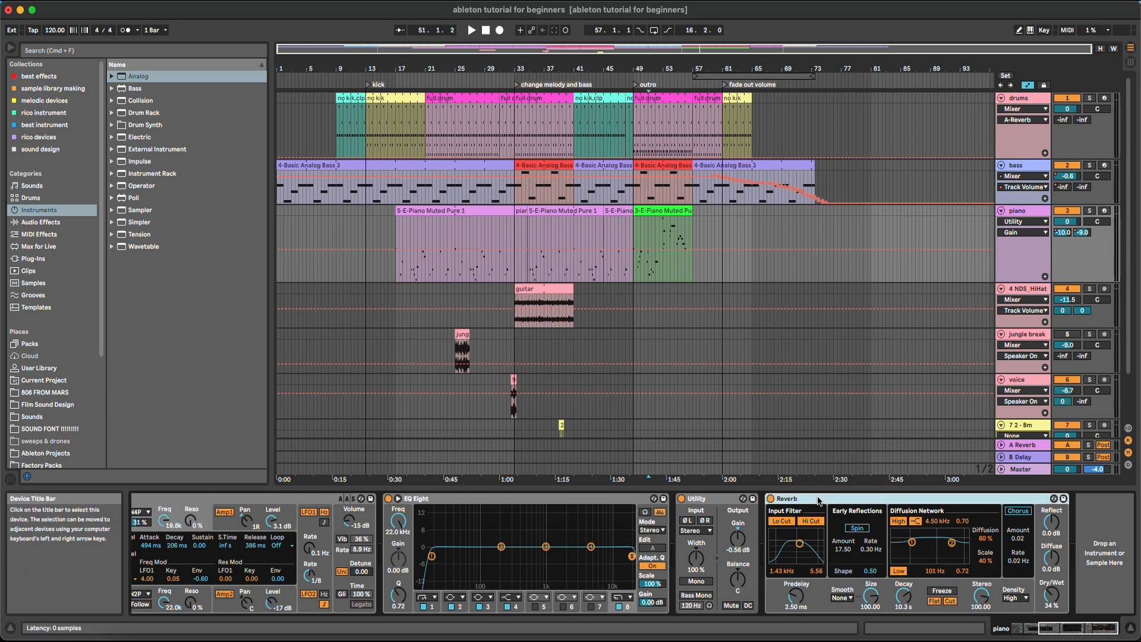
{"action": "left_click", "coordinate": [1053, 599]}
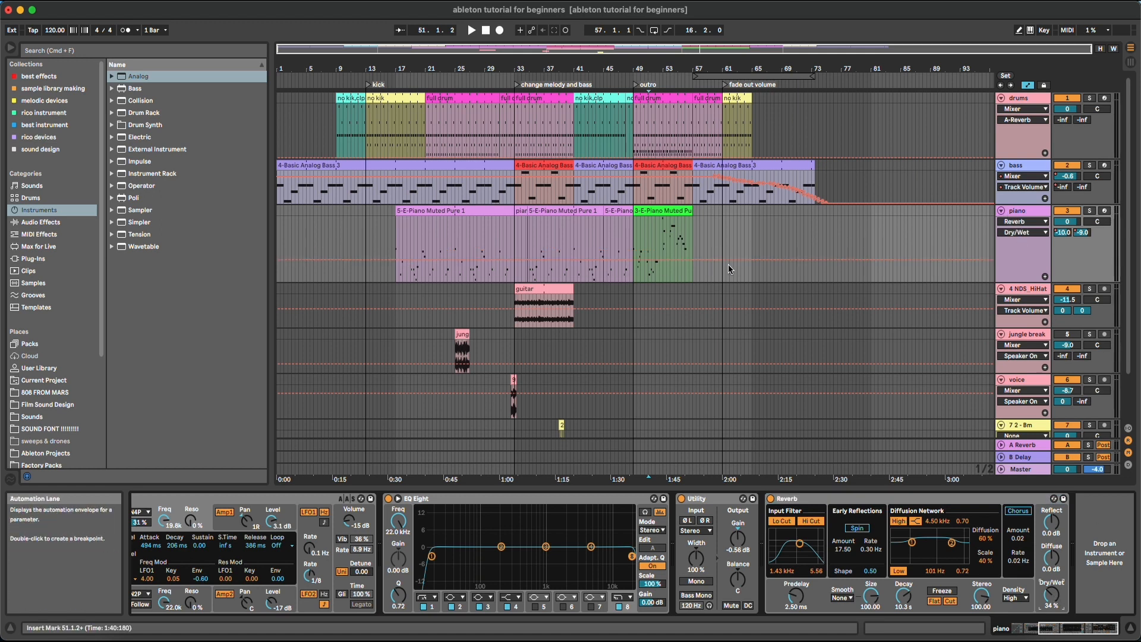
{"action": "left_click", "coordinate": [1033, 223]}
{"action": "left_click", "coordinate": [895, 410]}
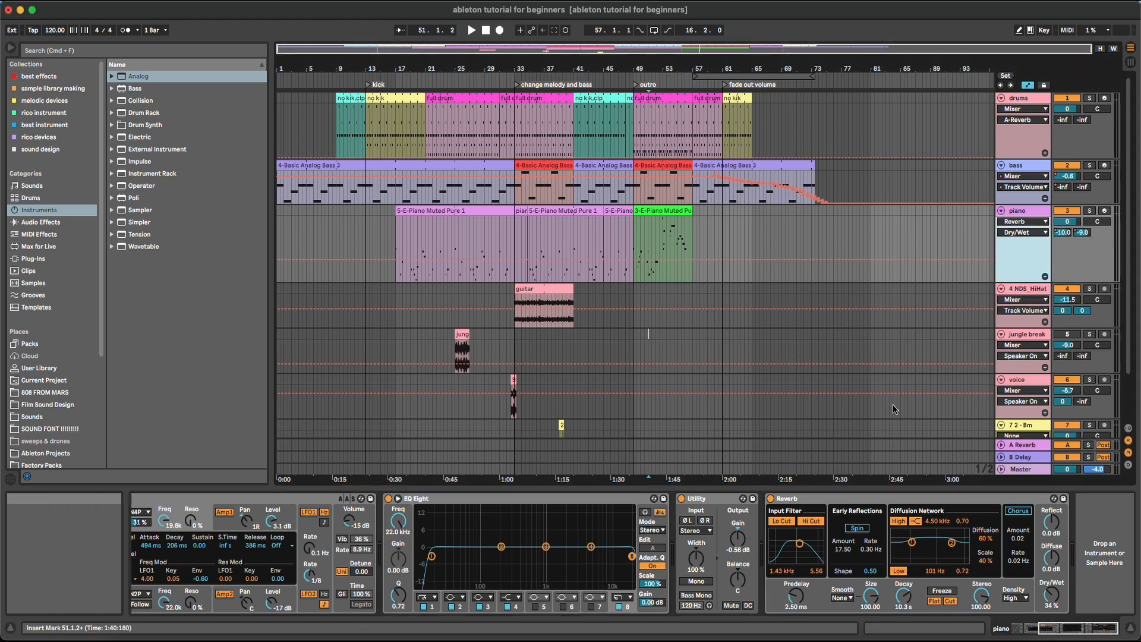
{"action": "left_click", "coordinate": [796, 597]}
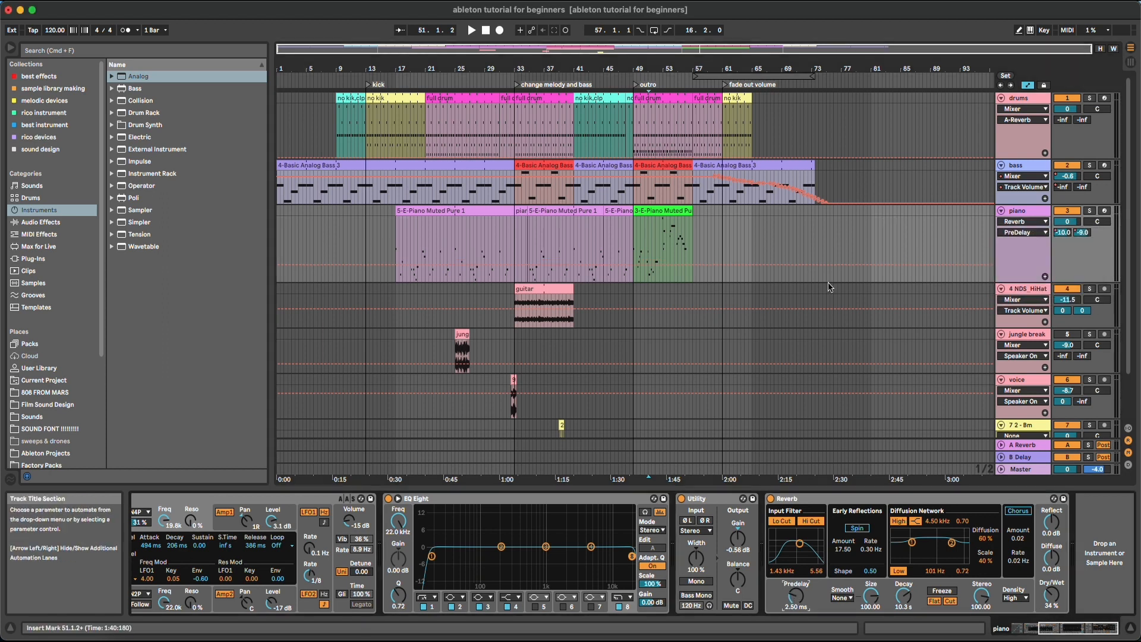
Enable Draw Mode and pencil an EQ Eight band 2 Frequency envelope on the piano clips
{"action": "left_click", "coordinate": [501, 547]}
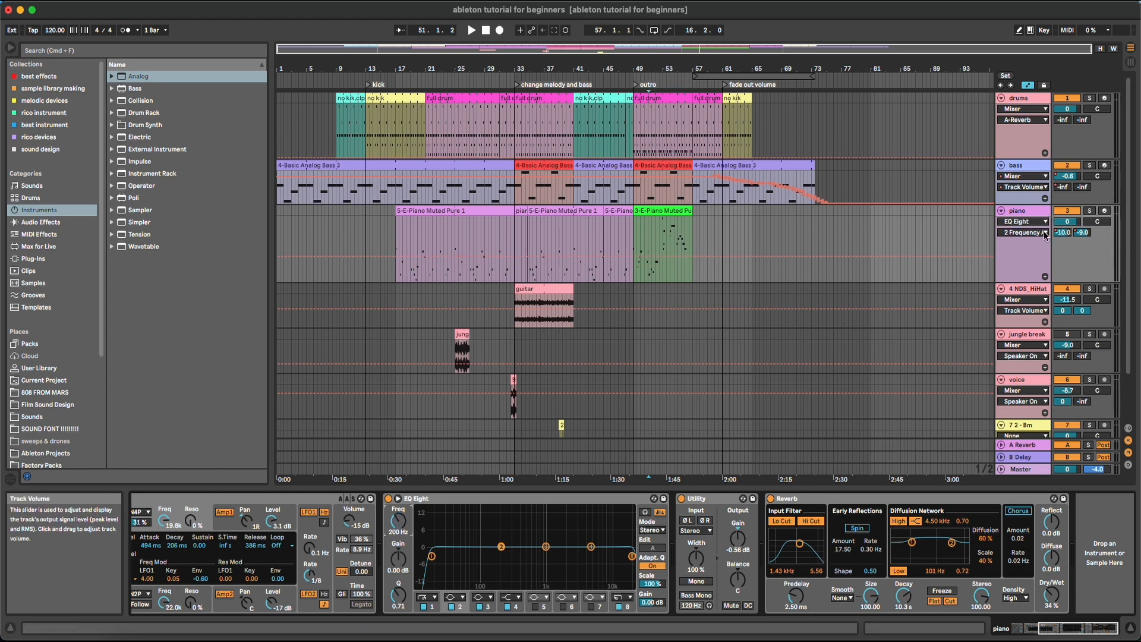
{"action": "left_click", "coordinate": [1018, 29]}
{"action": "mouse_move", "coordinate": [642, 244]}
{"action": "left_mouse_down"}
{"action": "mouse_move", "coordinate": [668, 238]}
{"action": "mouse_move", "coordinate": [708, 270]}
{"action": "mouse_move", "coordinate": [712, 257]}
{"action": "left_mouse_up"}
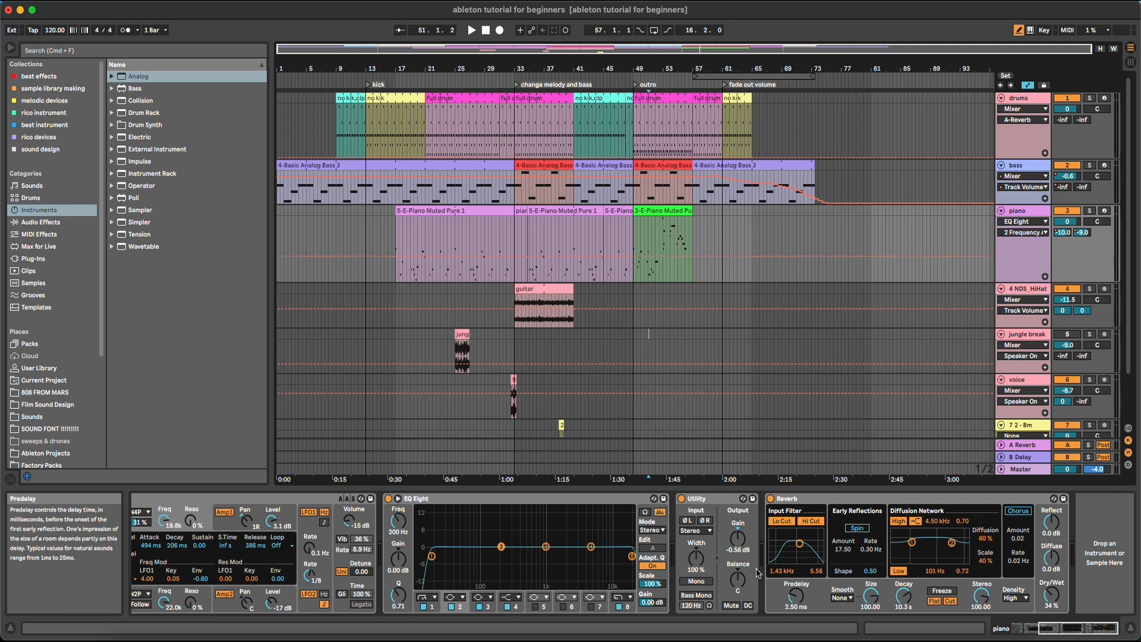
{"action": "left_click", "coordinate": [738, 538]}
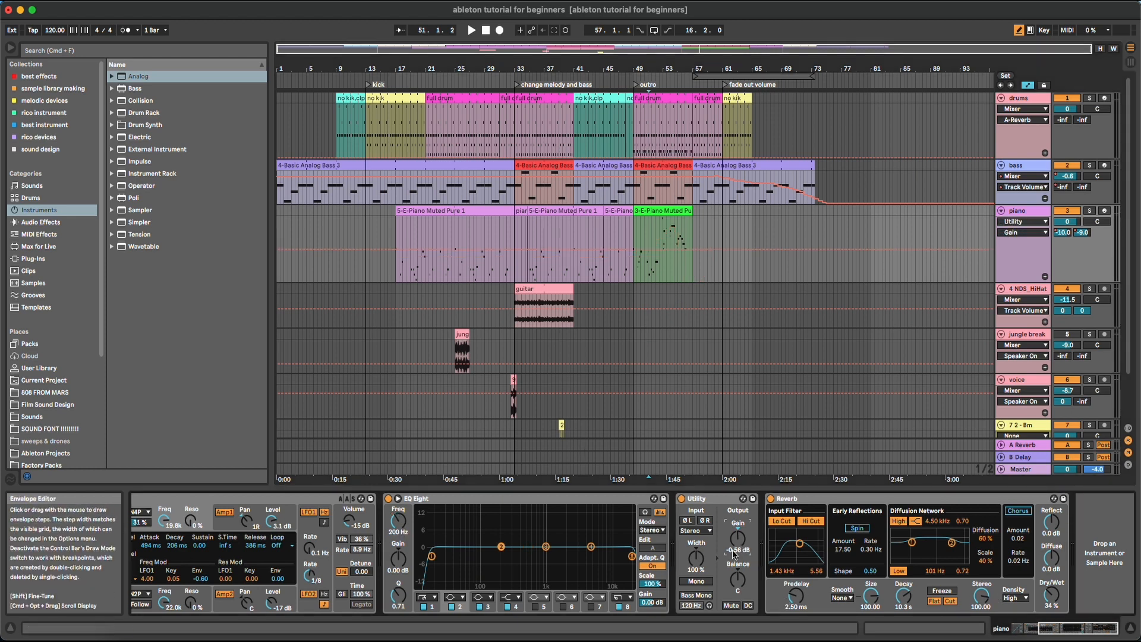
Draw a Utility Gain curve, then a wavy Stereo Width curve on the piano lane, and exit Draw Mode
{"action": "mouse_move", "coordinate": [670, 241]}
{"action": "left_mouse_down"}
{"action": "mouse_move", "coordinate": [737, 281]}
{"action": "mouse_move", "coordinate": [774, 245]}
{"action": "left_mouse_up"}
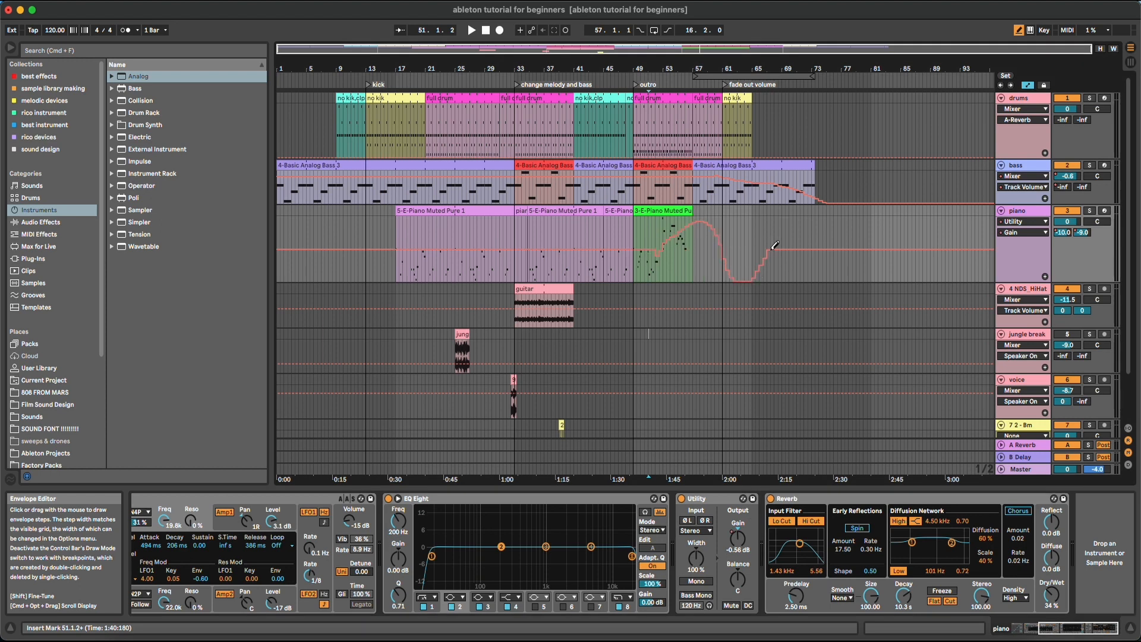
{"action": "left_click", "coordinate": [696, 558]}
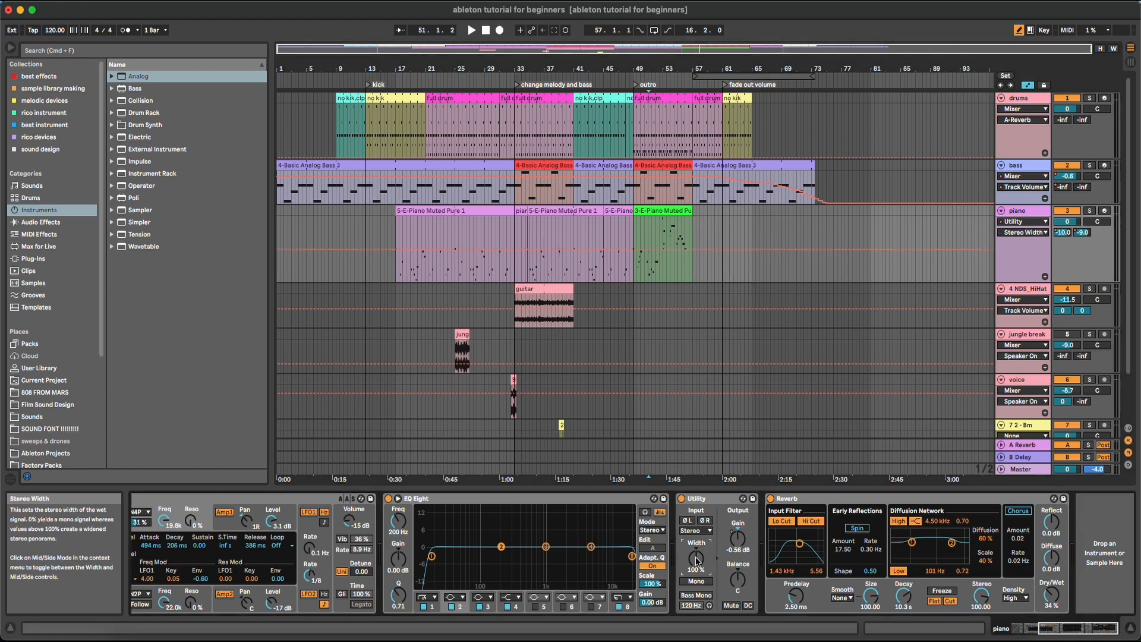
{"action": "mouse_move", "coordinate": [657, 244]}
{"action": "left_mouse_down"}
{"action": "mouse_move", "coordinate": [715, 252]}
{"action": "mouse_move", "coordinate": [751, 224]}
{"action": "mouse_move", "coordinate": [806, 270]}
{"action": "left_mouse_up"}
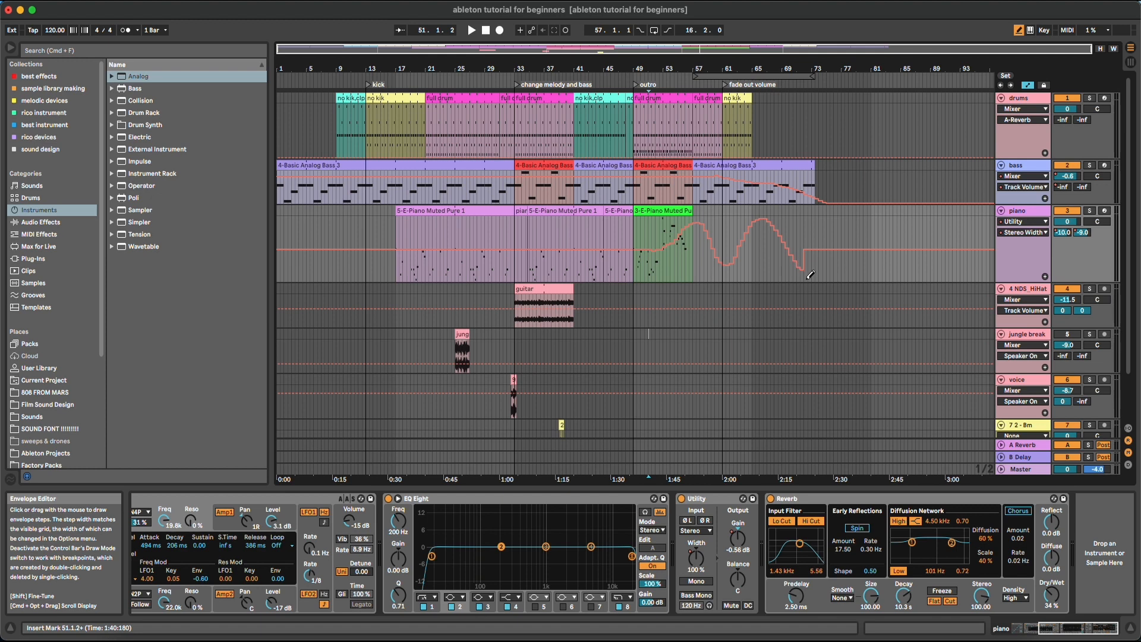
{"action": "left_click", "coordinate": [1023, 232]}
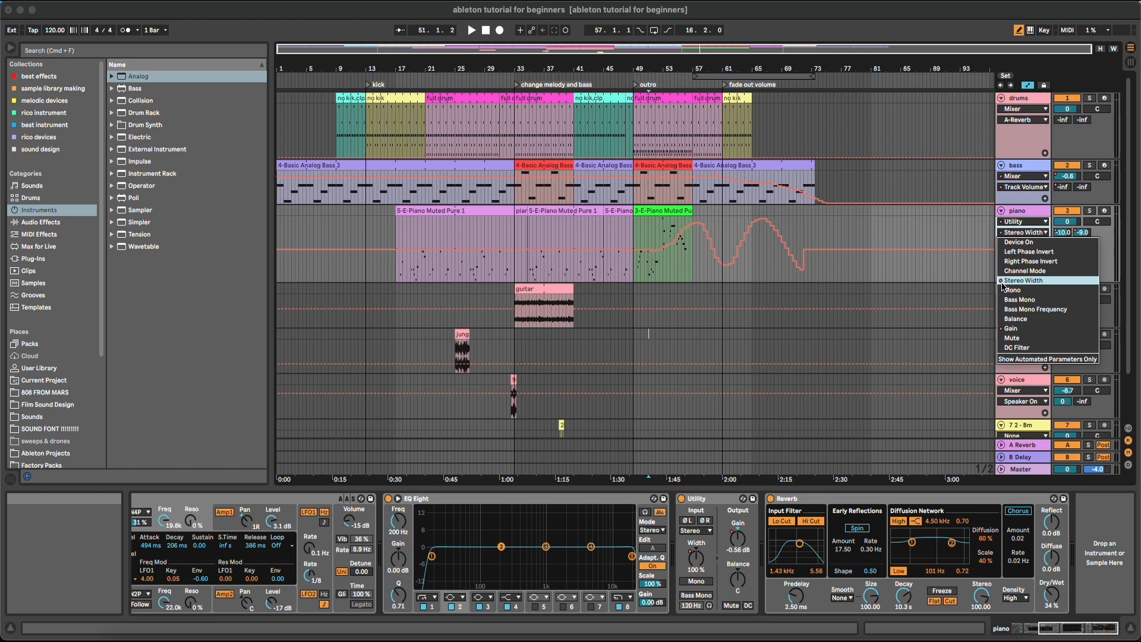
{"action": "left_click", "coordinate": [940, 241]}
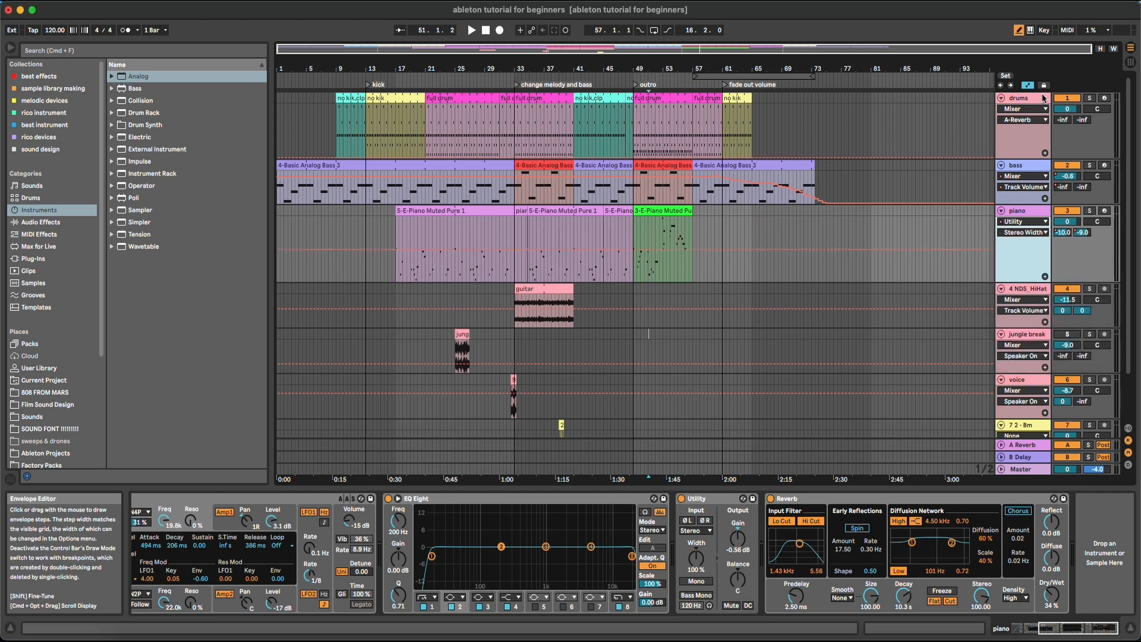
{"action": "left_click", "coordinate": [1019, 31]}
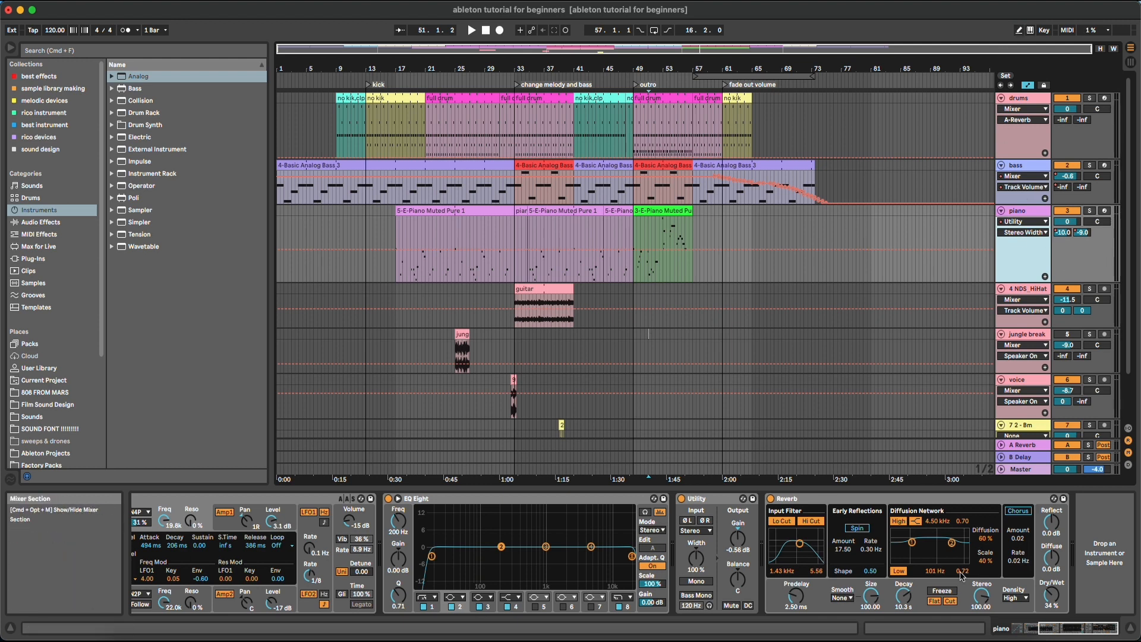
{"action": "left_click", "coordinate": [1019, 469]}
Unfold the Master track and set its automation lane to Song Tempo
{"action": "left_click", "coordinate": [1002, 470]}
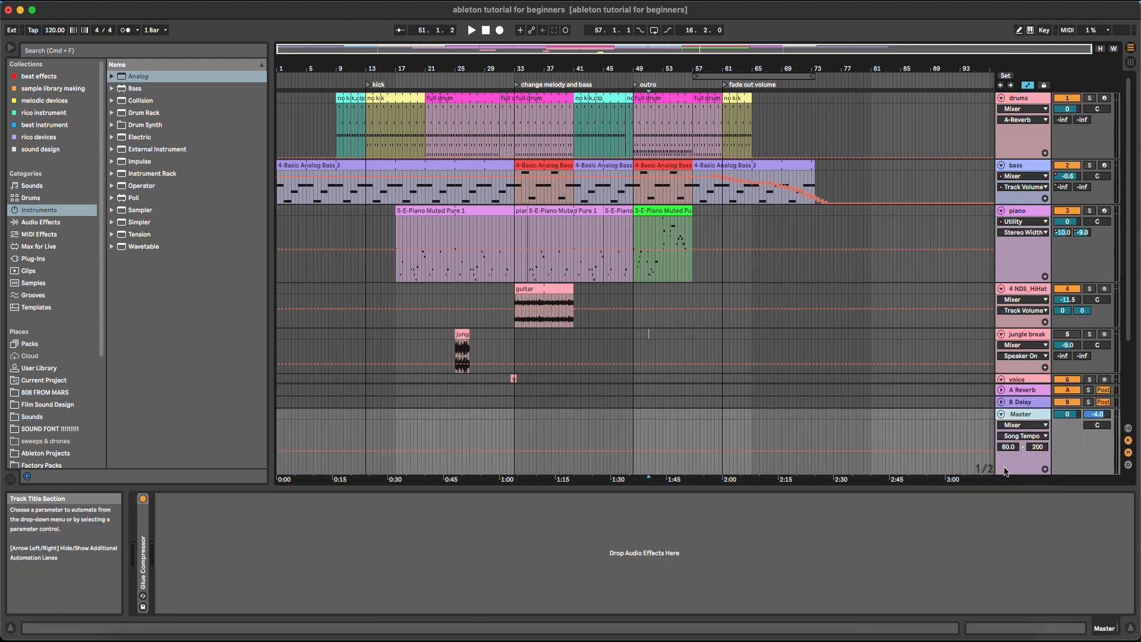
{"action": "left_click", "coordinate": [1018, 437]}
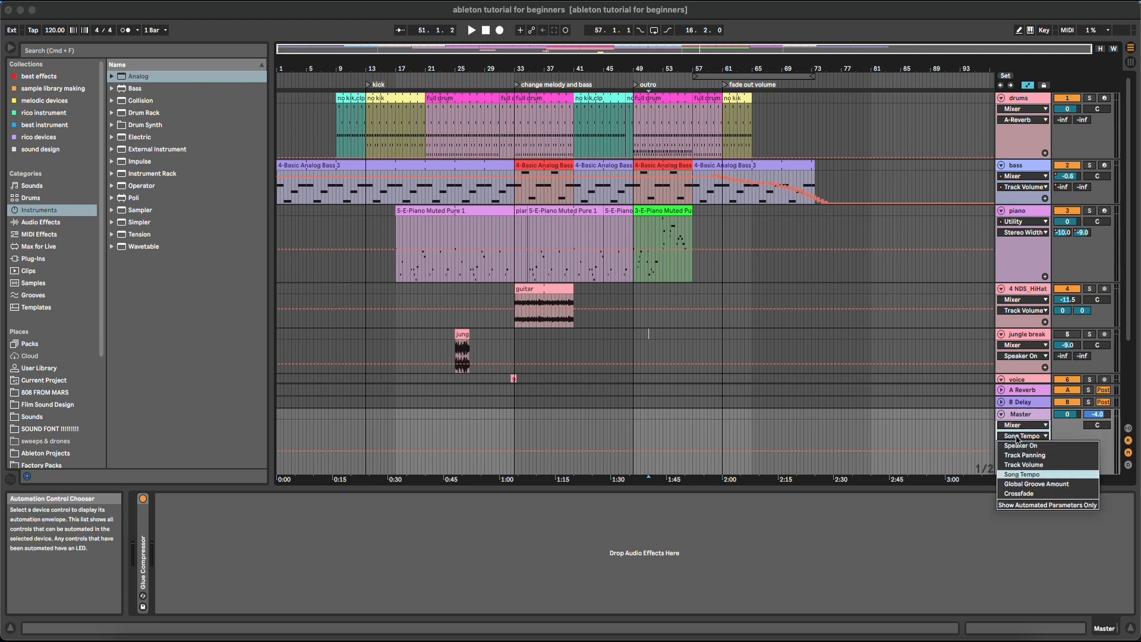
{"action": "left_click", "coordinate": [1021, 475]}
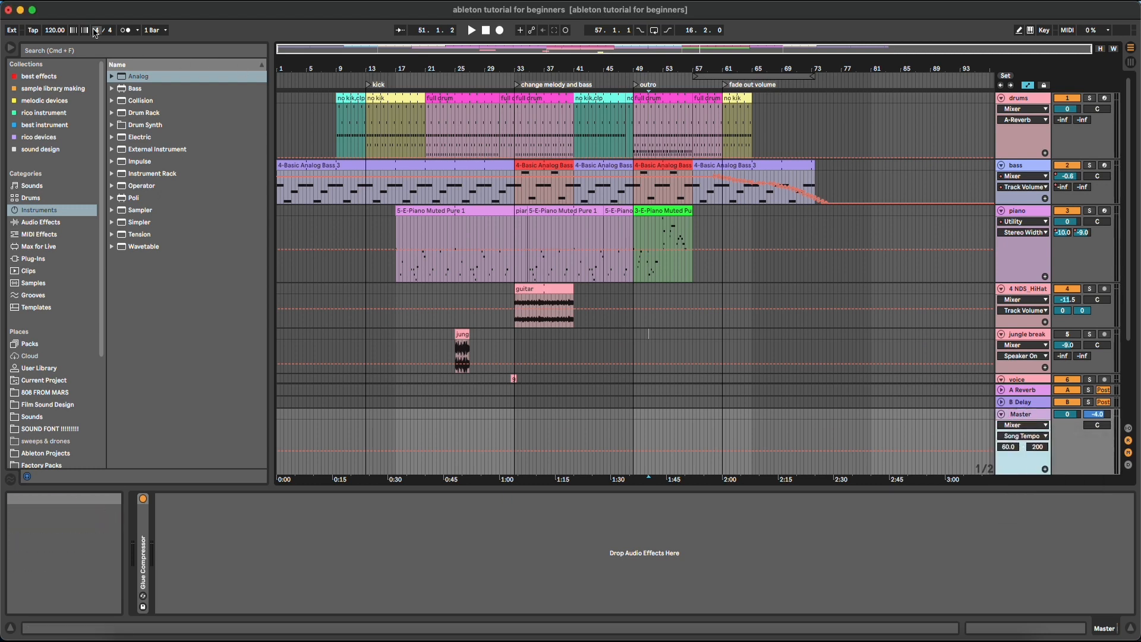
Raise the tempo to 192 then 210 BPM, return to 120, and fold the Master track
{"action": "left_click_drag", "start_coordinate": [55, 34], "coordinate": [55, 12]}
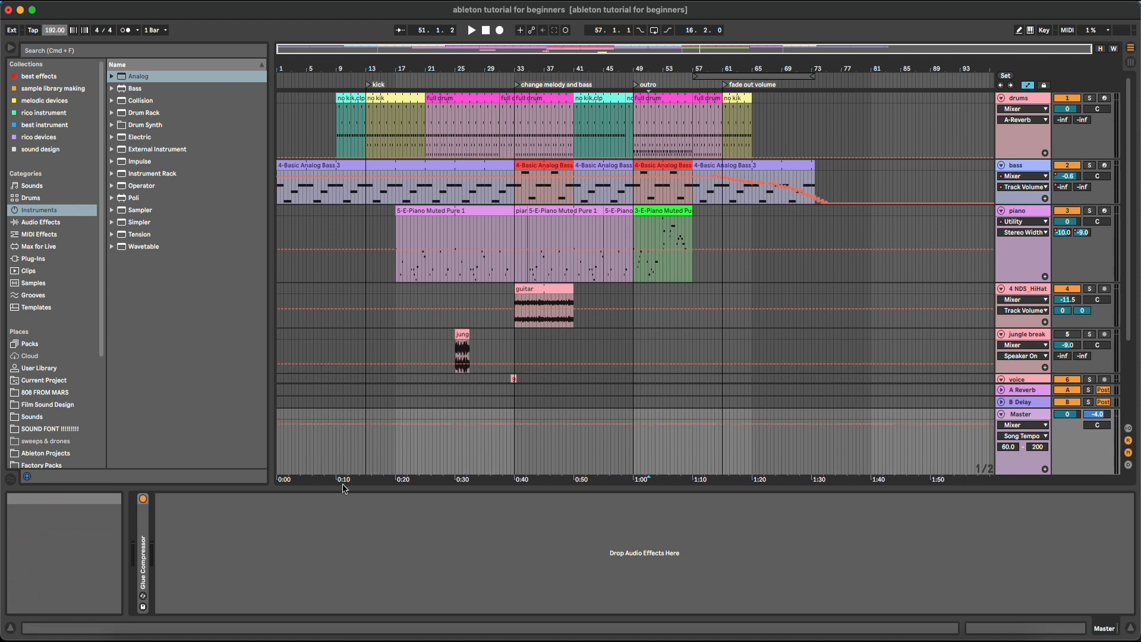
{"action": "mouse_move", "coordinate": [54, 30]}
{"action": "left_mouse_down"}
{"action": "mouse_move", "coordinate": [55, 11]}
{"action": "mouse_move", "coordinate": [51, 30]}
{"action": "left_mouse_up"}
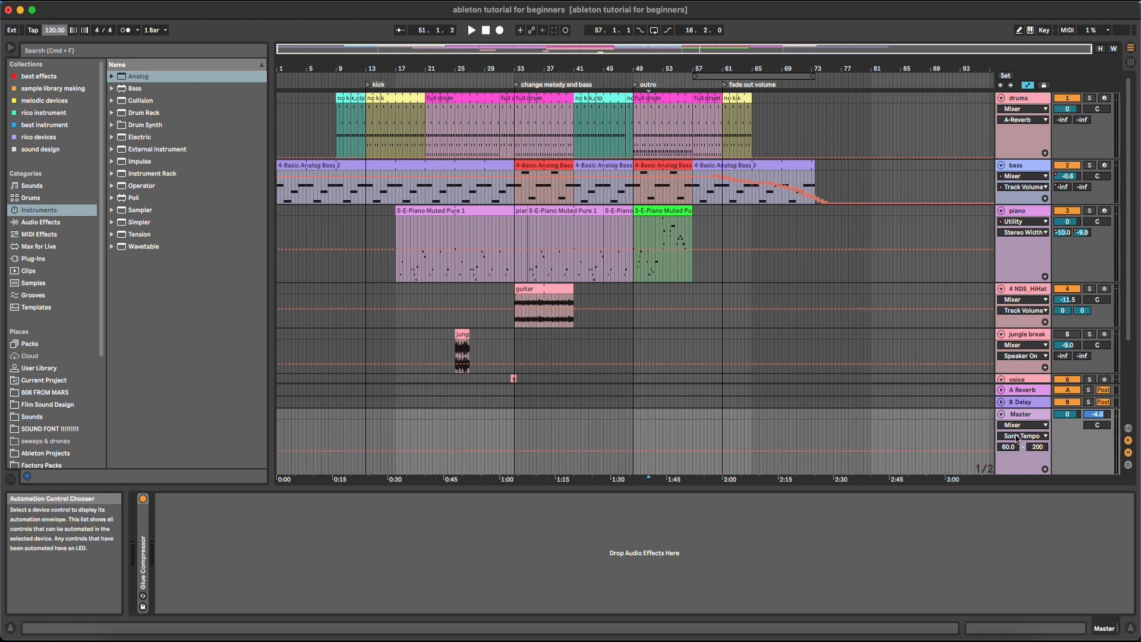
{"action": "left_click", "coordinate": [1007, 417]}
{"action": "left_click", "coordinate": [1002, 415]}
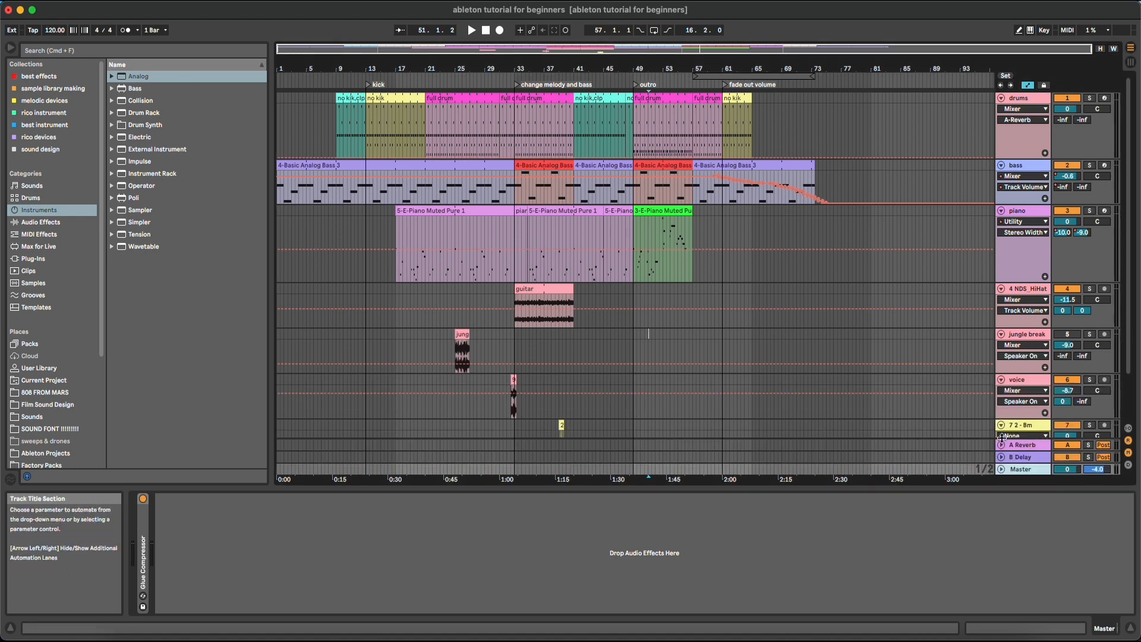
Lower A Reverb's Dry/Wet, set its envelope to 48%, and show the In/Out routing section
{"action": "left_click", "coordinate": [1002, 444]}
{"action": "left_click", "coordinate": [1029, 393]}
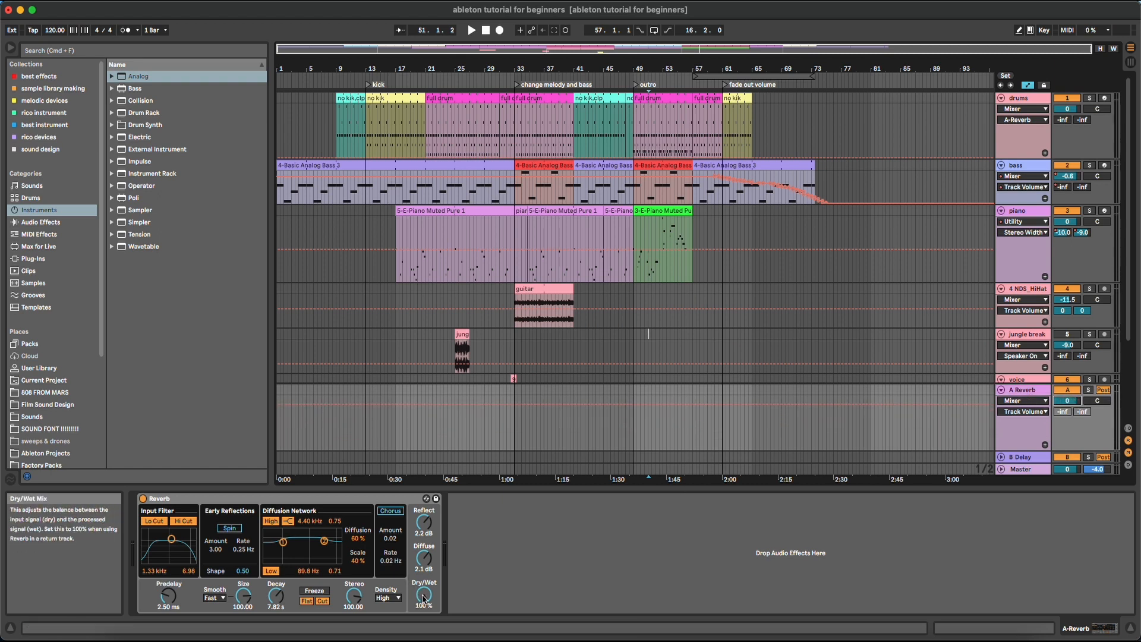
{"action": "left_click_drag", "start_coordinate": [424, 597], "coordinate": [424, 615]}
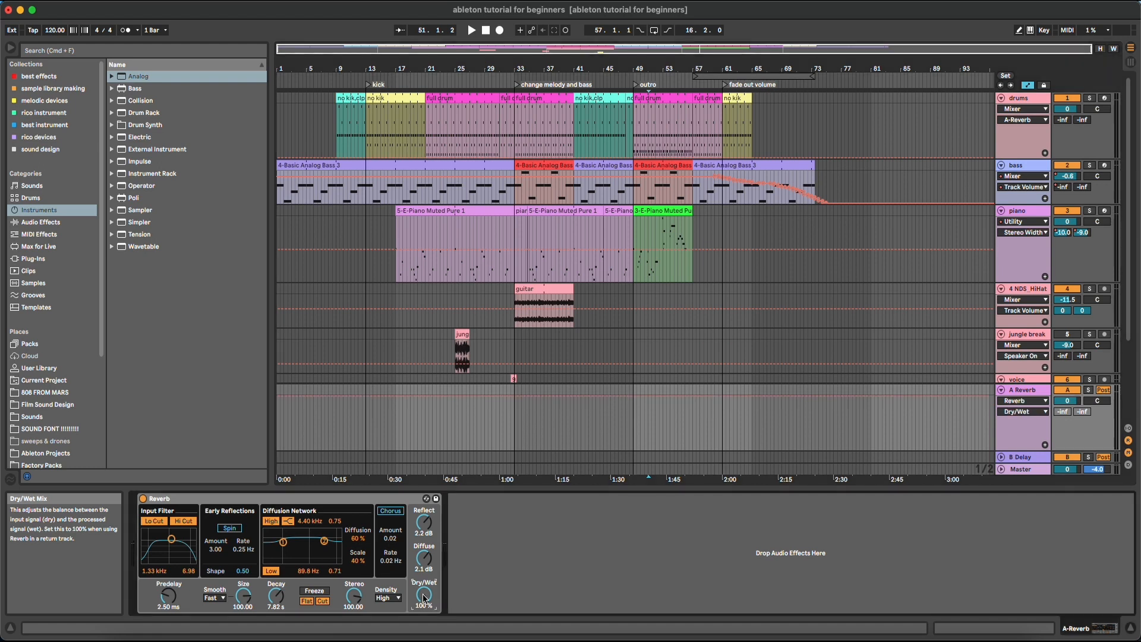
{"action": "mouse_move", "coordinate": [927, 445]}
{"action": "left_mouse_down"}
{"action": "mouse_move", "coordinate": [926, 409]}
{"action": "mouse_move", "coordinate": [931, 423]}
{"action": "left_mouse_up"}
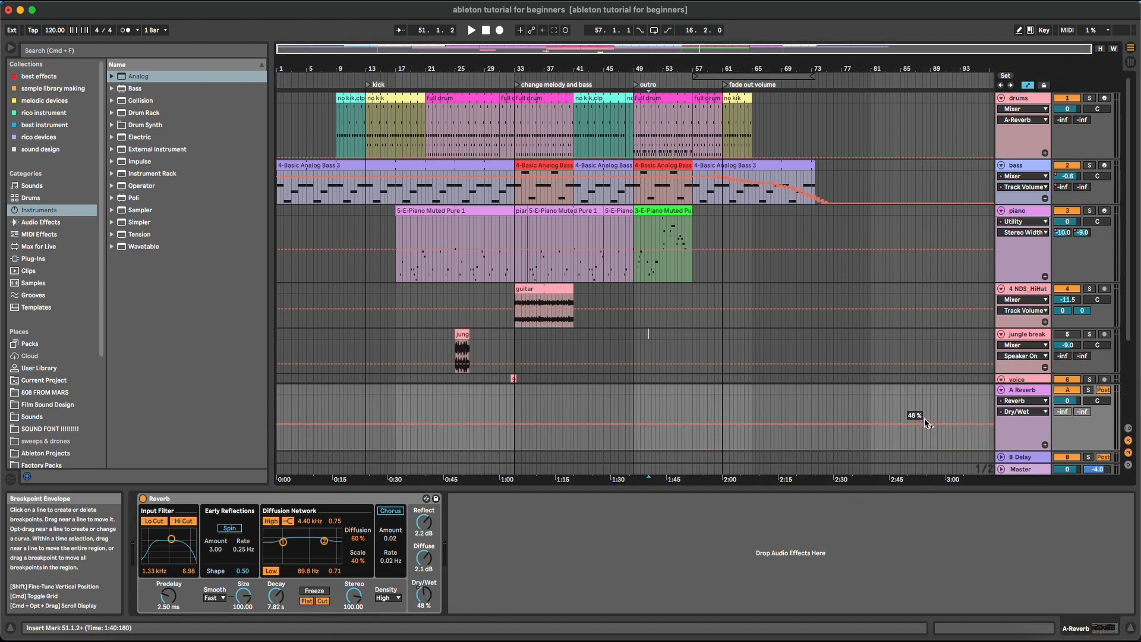
{"action": "key", "text": "super+alt+i"}
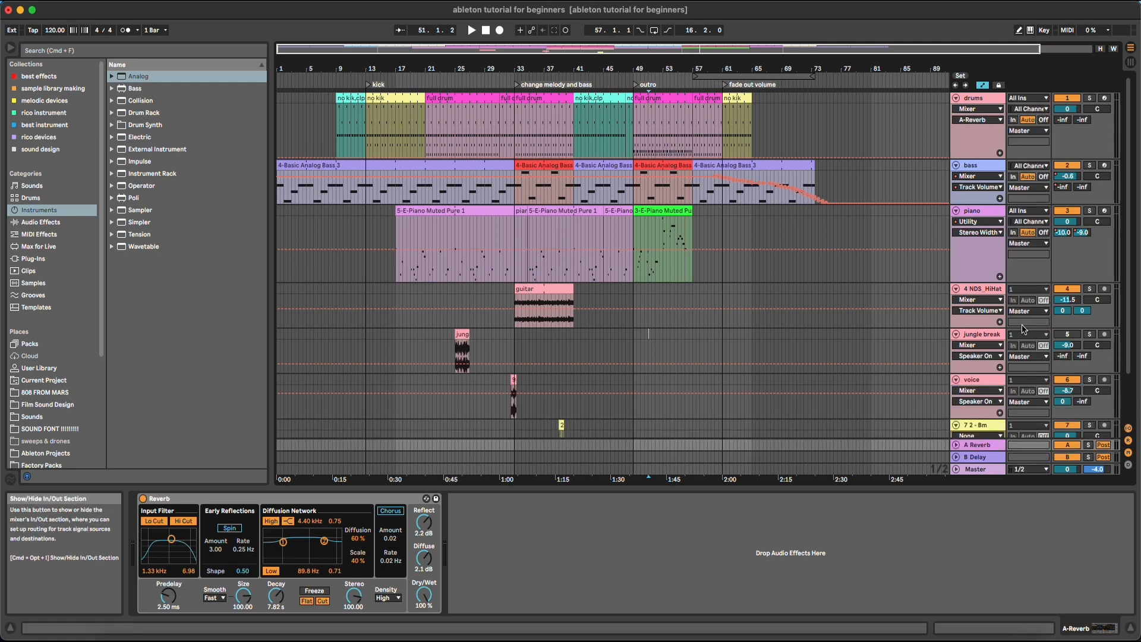
{"action": "left_click", "coordinate": [1129, 429]}
{"action": "left_click", "coordinate": [1129, 429]}
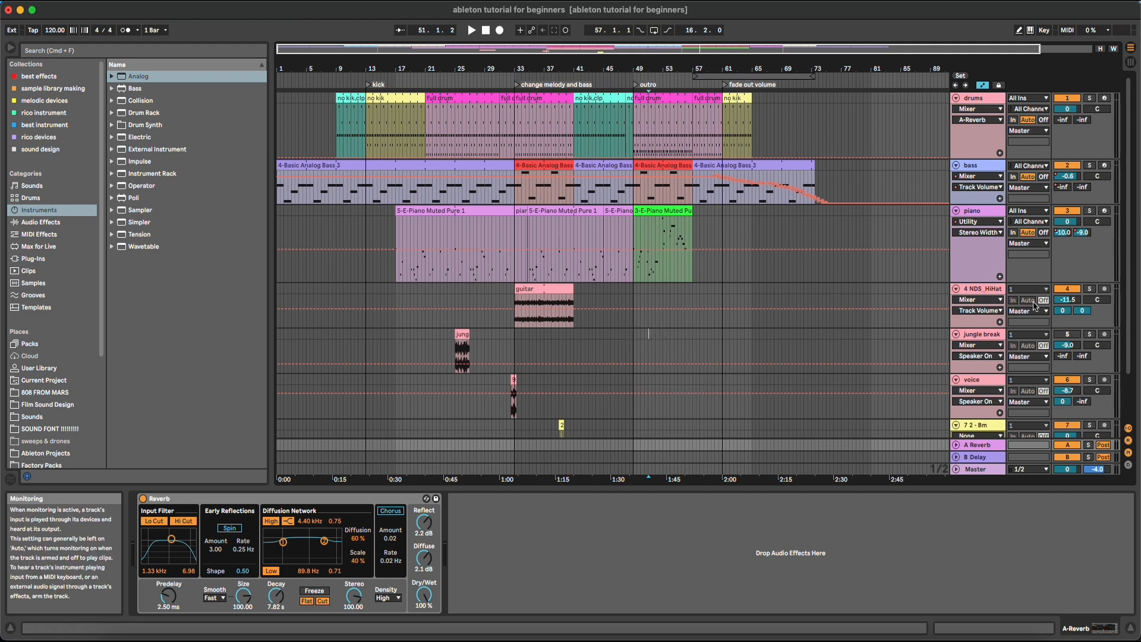
{"action": "left_click", "coordinate": [1029, 166]}
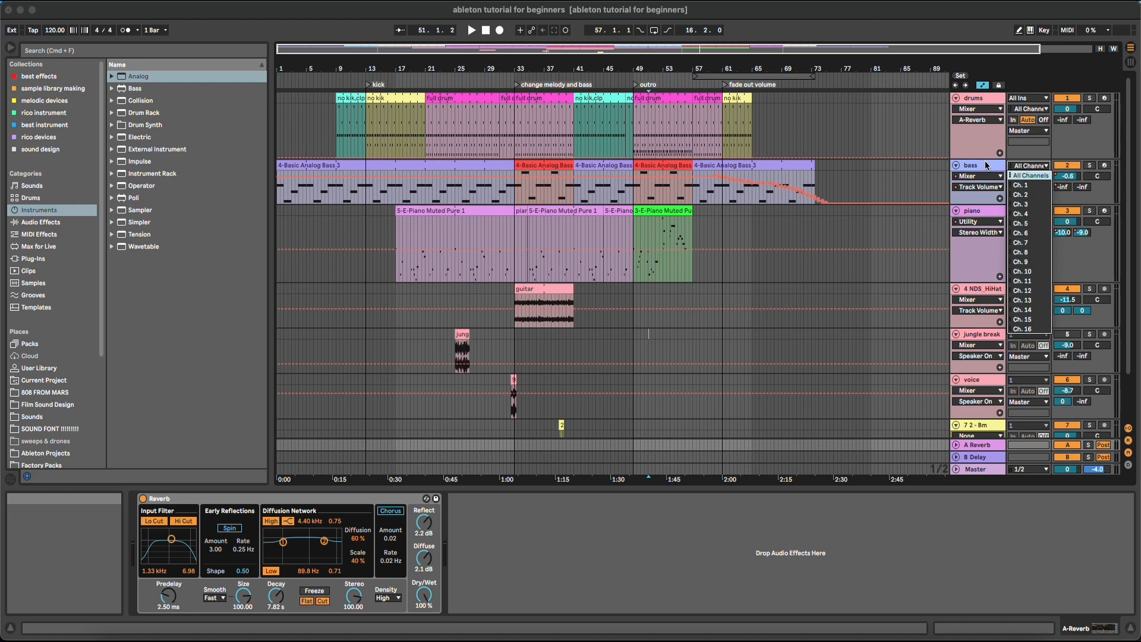
{"action": "left_click", "coordinate": [986, 166]}
{"action": "left_click", "coordinate": [985, 167]}
{"action": "left_click", "coordinate": [975, 211]}
{"action": "left_click", "coordinate": [978, 289]}
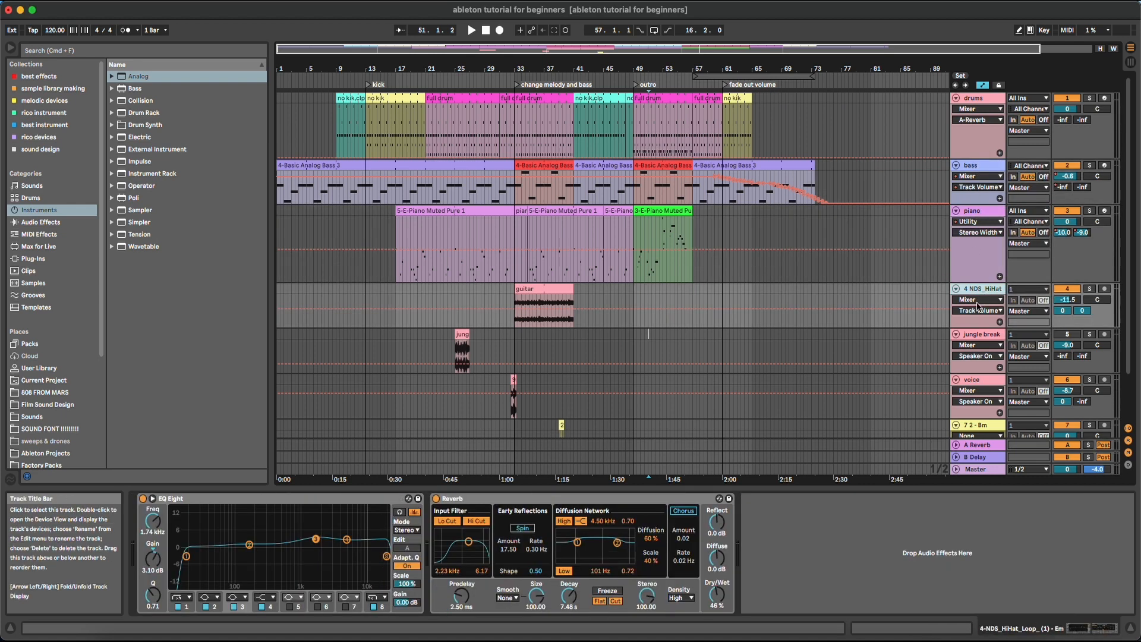
{"action": "left_click", "coordinate": [981, 336]}
{"action": "left_click", "coordinate": [979, 375]}
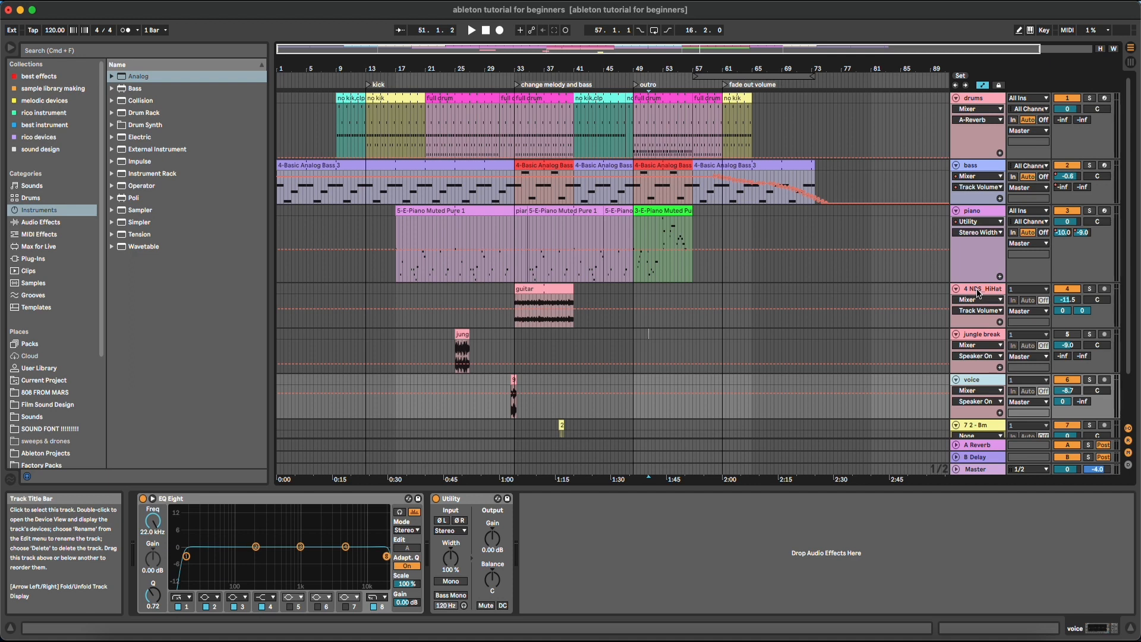
Hide the I/O routing columns and toggle the A Reverb and B Delay returns off and on
{"action": "left_click", "coordinate": [1128, 428]}
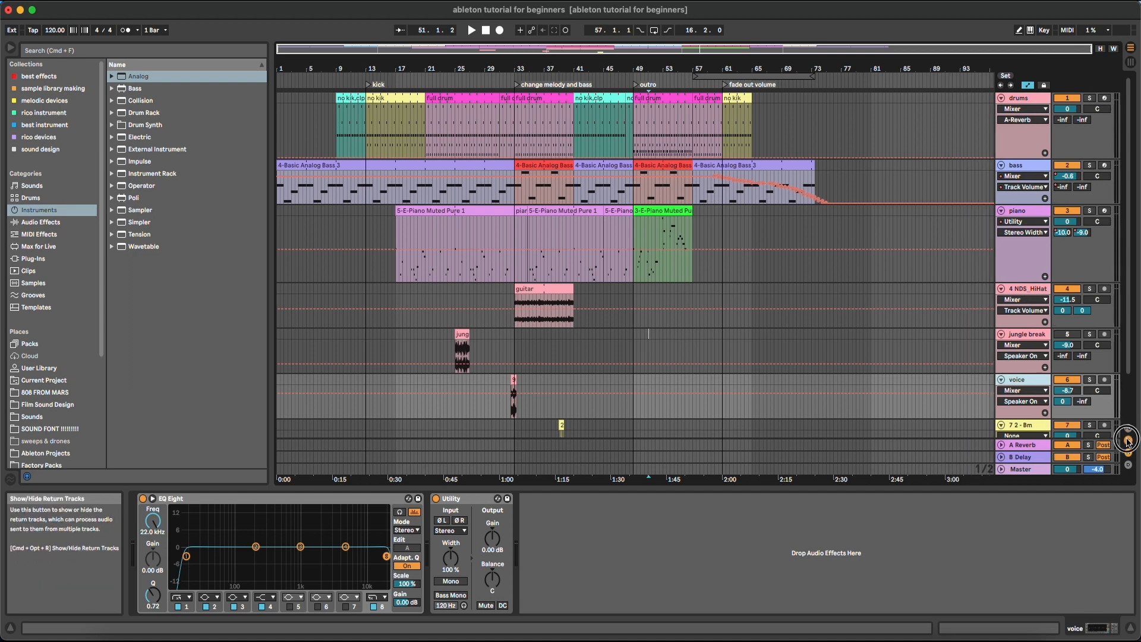
{"action": "left_click", "coordinate": [1127, 442]}
{"action": "left_click", "coordinate": [1128, 442]}
{"action": "left_click", "coordinate": [1128, 441]}
{"action": "left_click", "coordinate": [1127, 441]}
{"action": "left_click", "coordinate": [1127, 441]}
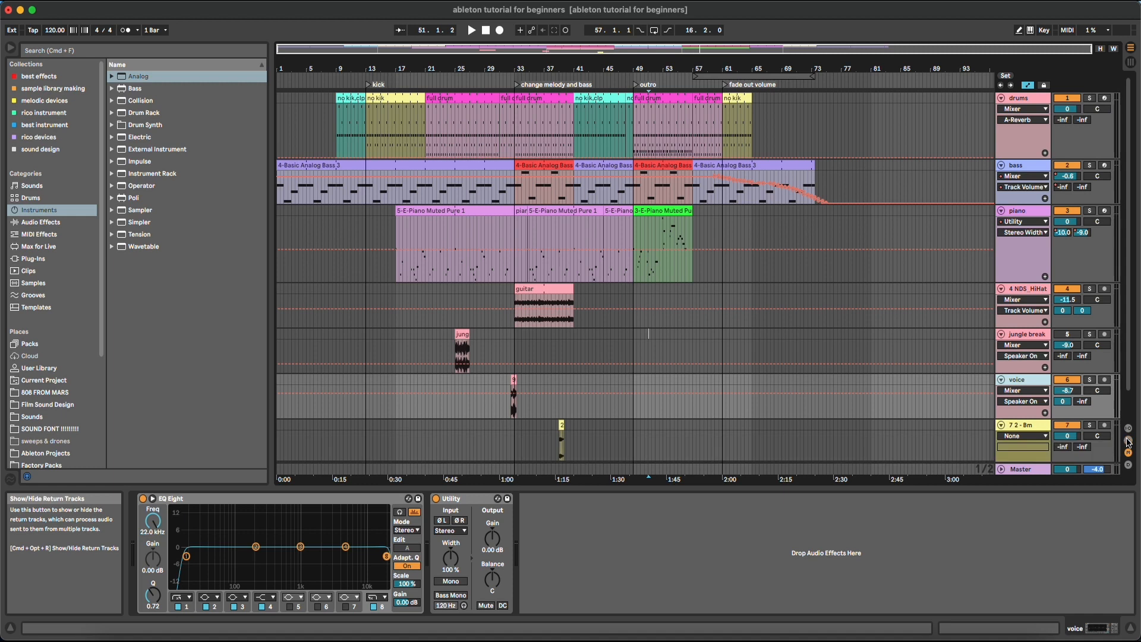
{"action": "left_click", "coordinate": [1128, 441]}
{"action": "left_click", "coordinate": [1128, 454]}
Toggle the mixer section and the return tracks off, then show both again
{"action": "left_click", "coordinate": [1128, 454]}
{"action": "left_click", "coordinate": [1128, 454]}
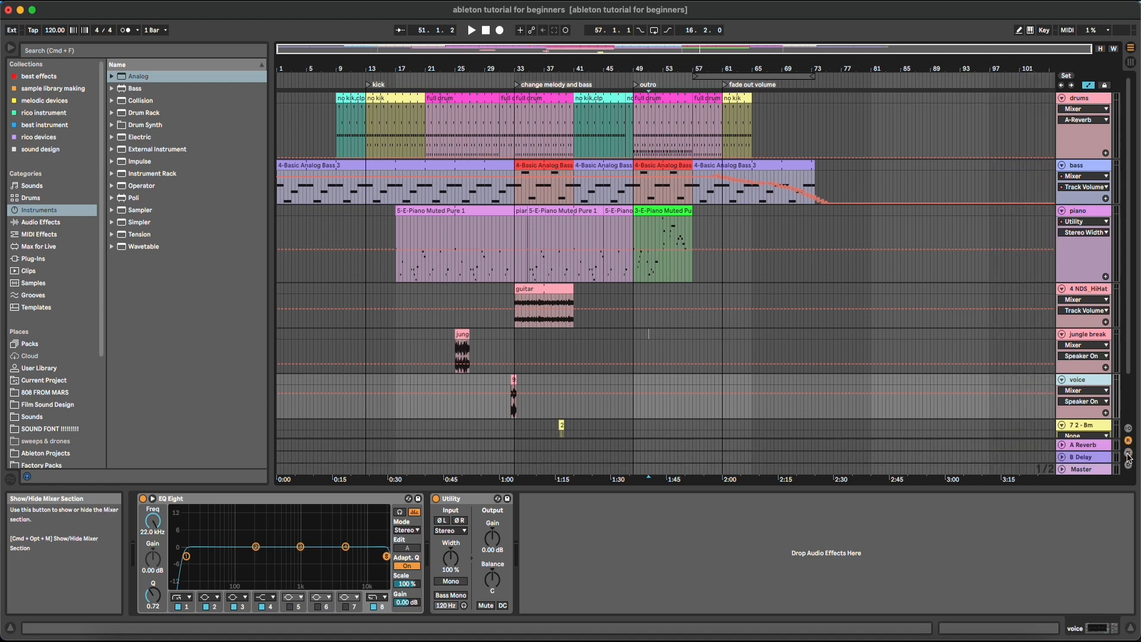
{"action": "left_click", "coordinate": [1129, 455]}
{"action": "left_click", "coordinate": [1129, 455]}
{"action": "left_click", "coordinate": [1128, 441]}
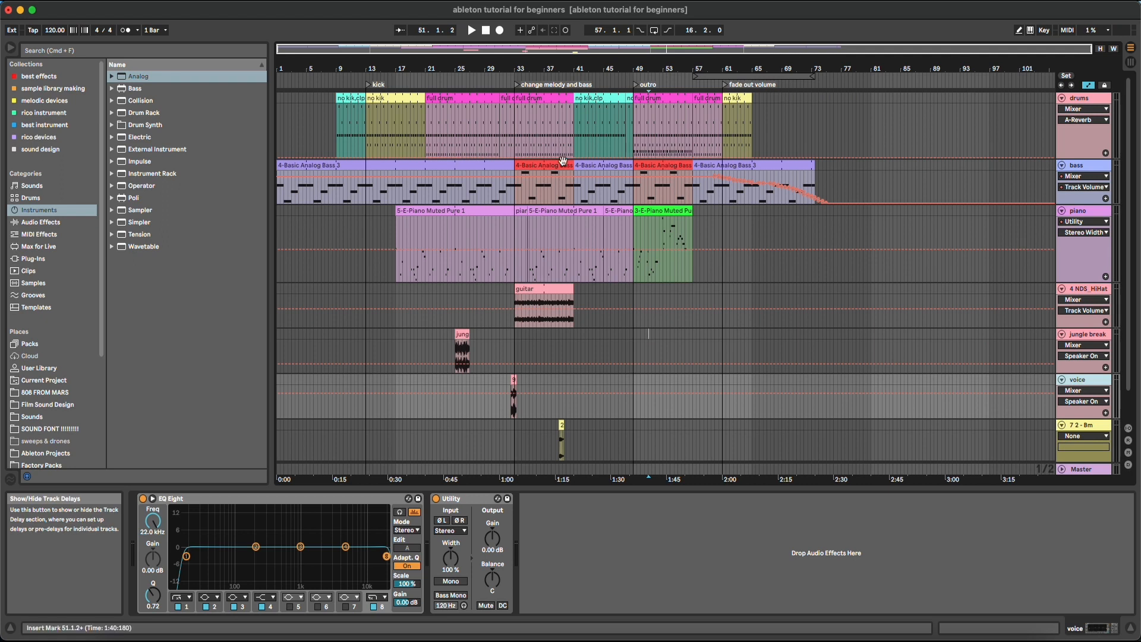
{"action": "left_click", "coordinate": [1129, 454]}
{"action": "left_click", "coordinate": [1128, 441]}
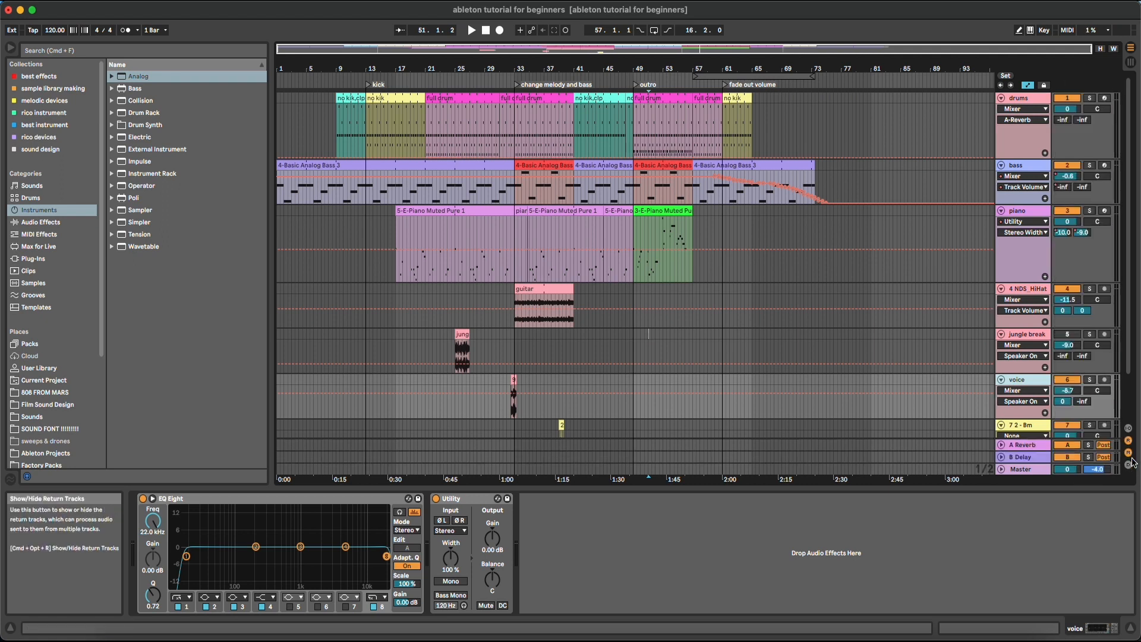
Toggle the 0.00 ms track delay settings on and off, keeping the mixer and returns showing
{"action": "left_click", "coordinate": [1129, 465]}
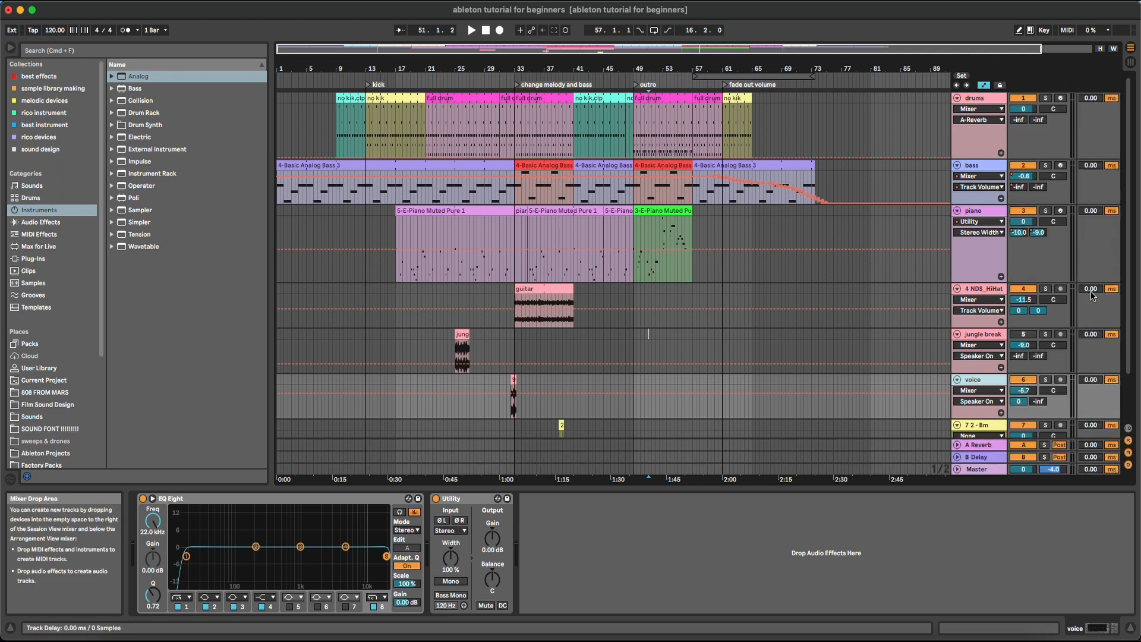
{"action": "left_click", "coordinate": [1129, 465]}
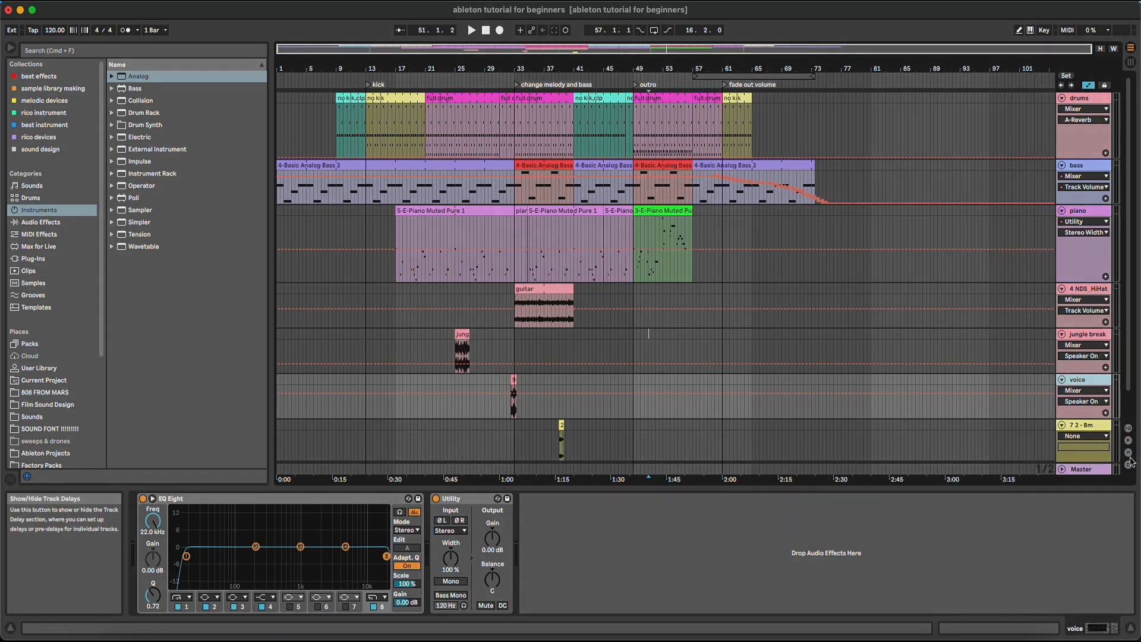
{"action": "left_click", "coordinate": [1128, 452]}
{"action": "left_click", "coordinate": [1127, 441]}
{"action": "left_click", "coordinate": [1129, 465]}
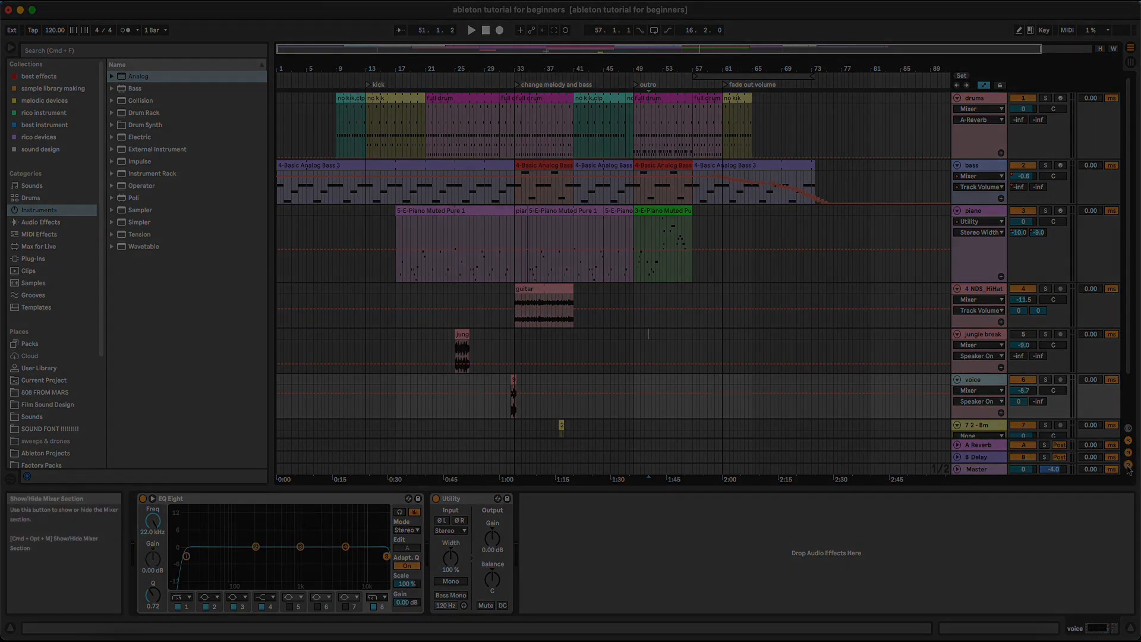
{"action": "left_click", "coordinate": [1129, 469]}
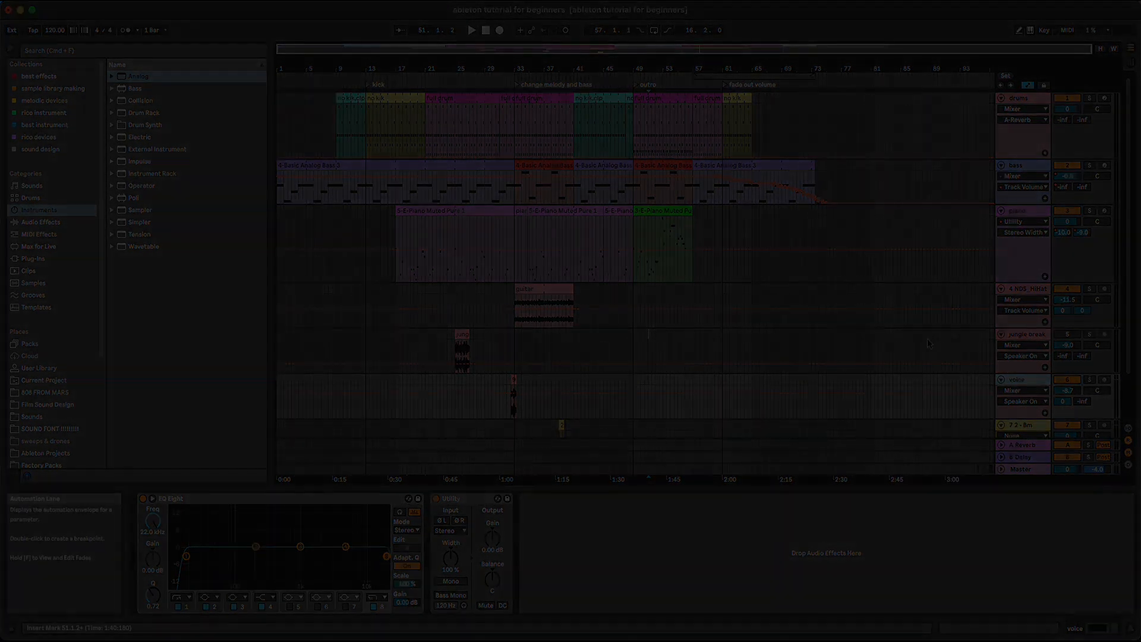